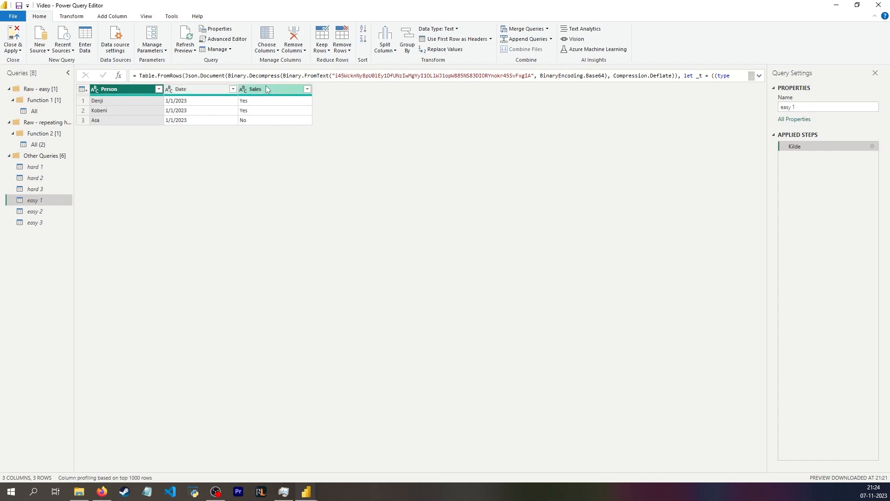
Examine the easy 2, easy 3 and All queries, previewing the tables in the All query's File column
{"action": "left_click", "coordinate": [42, 211]}
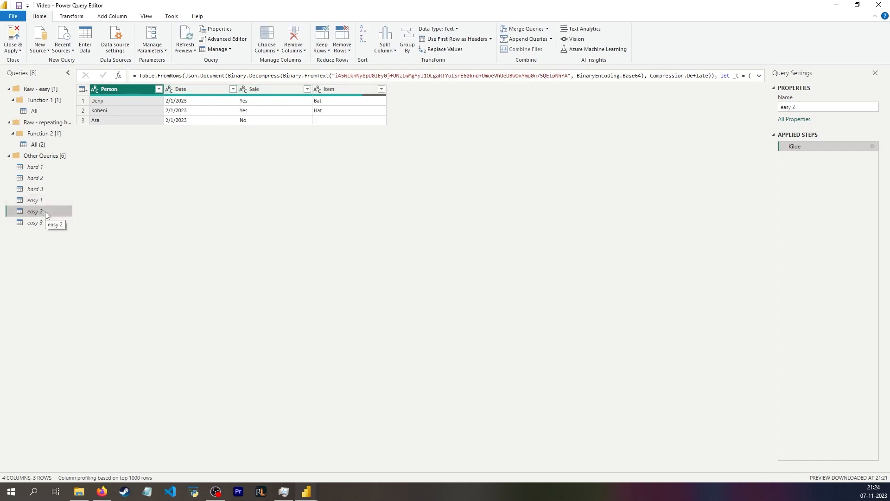
{"action": "left_click", "coordinate": [55, 224]}
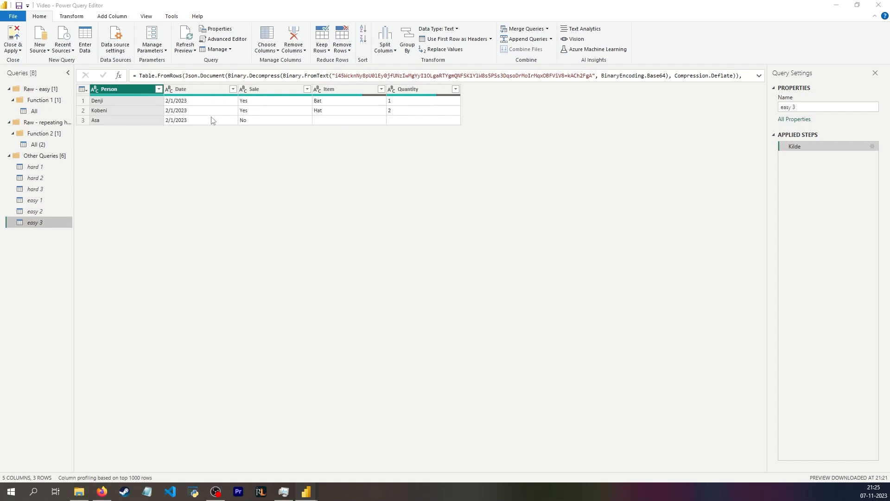
{"action": "left_click", "coordinate": [43, 110]}
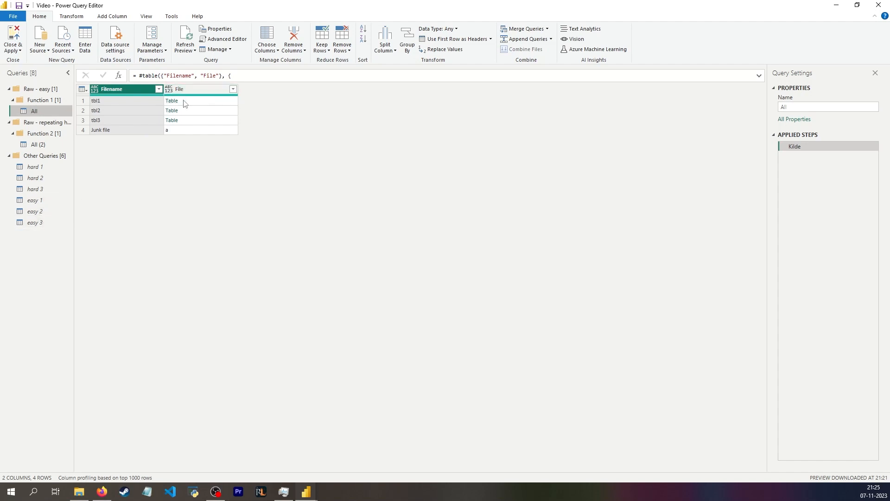
{"action": "left_click", "coordinate": [758, 76]}
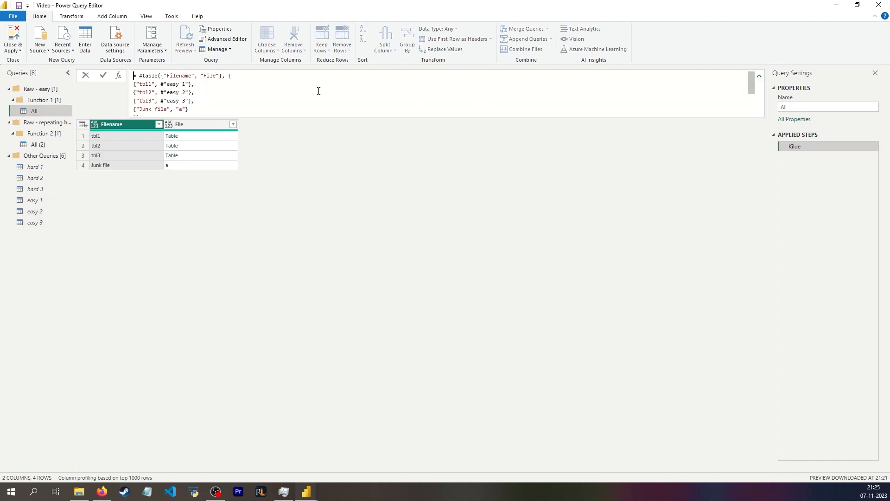
{"action": "left_click", "coordinate": [310, 171]}
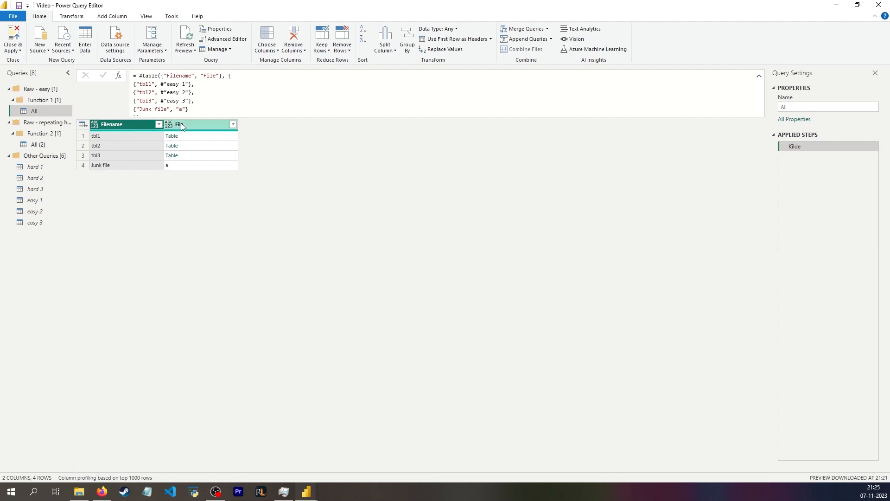
{"action": "left_click", "coordinate": [192, 136]}
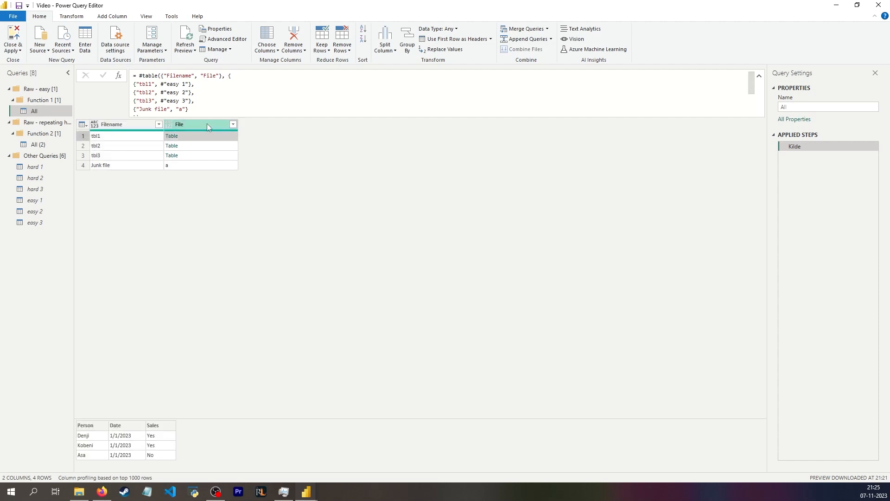
{"action": "left_click", "coordinate": [193, 146]}
Examine the easy 1 and hard queries and the two All queries, previewing the nested easy tables
{"action": "left_click", "coordinate": [39, 198]}
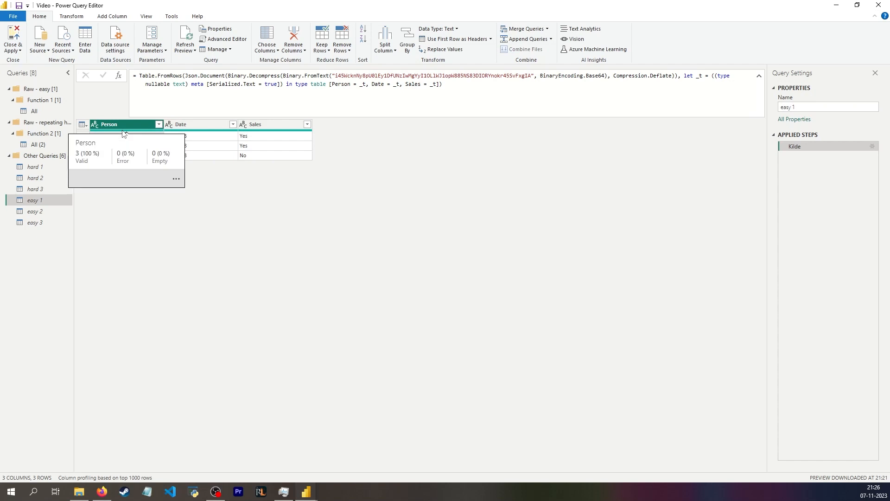
{"action": "left_click", "coordinate": [49, 170]}
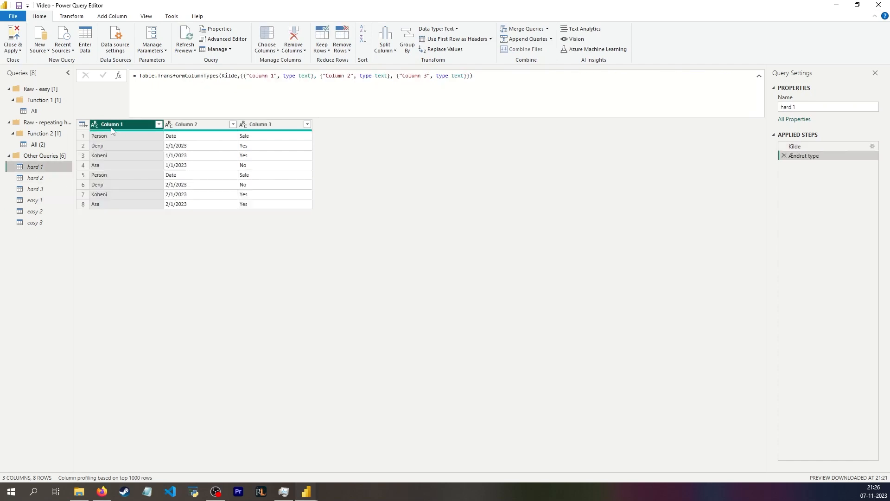
{"action": "left_click", "coordinate": [139, 174]}
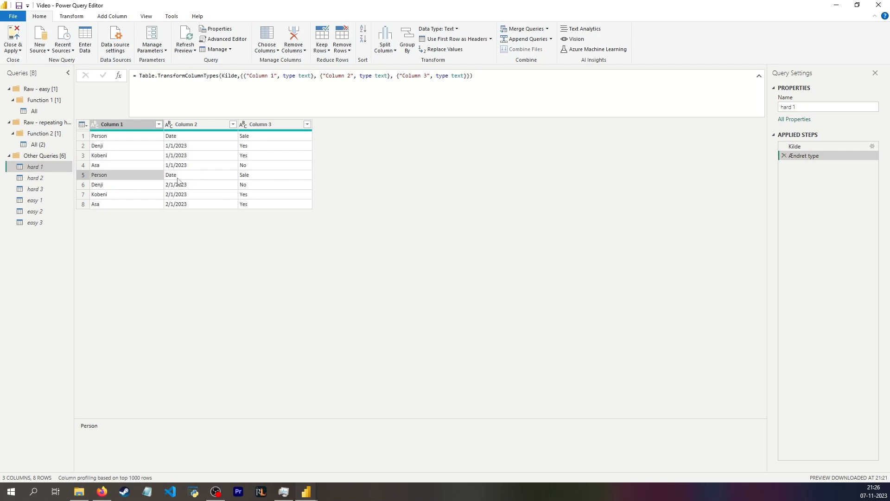
{"action": "left_click", "coordinate": [45, 179]}
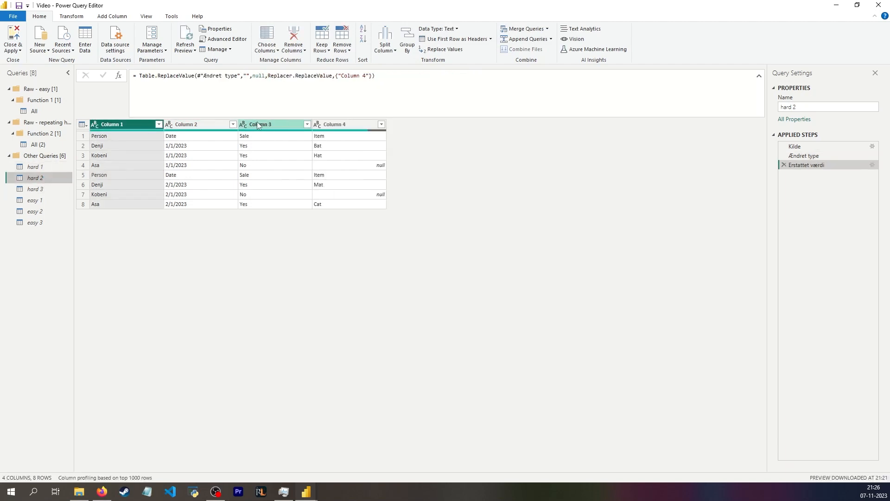
{"action": "left_click", "coordinate": [46, 190]}
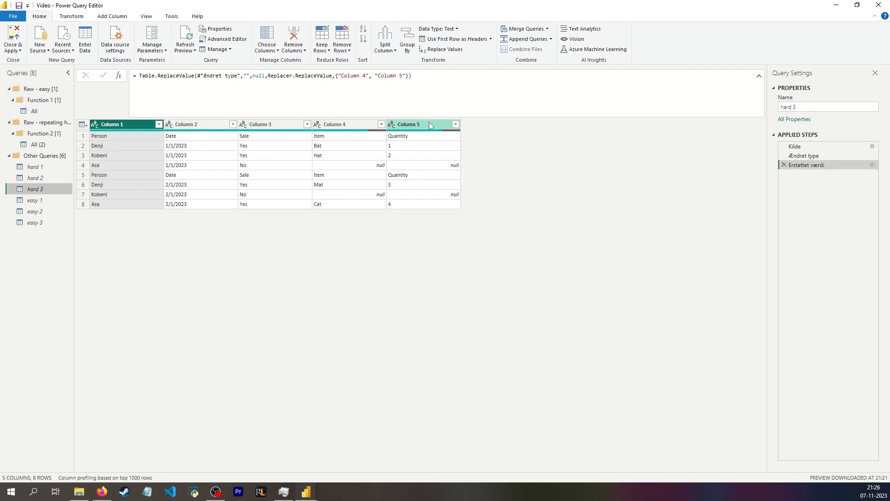
{"action": "left_click", "coordinate": [38, 144]}
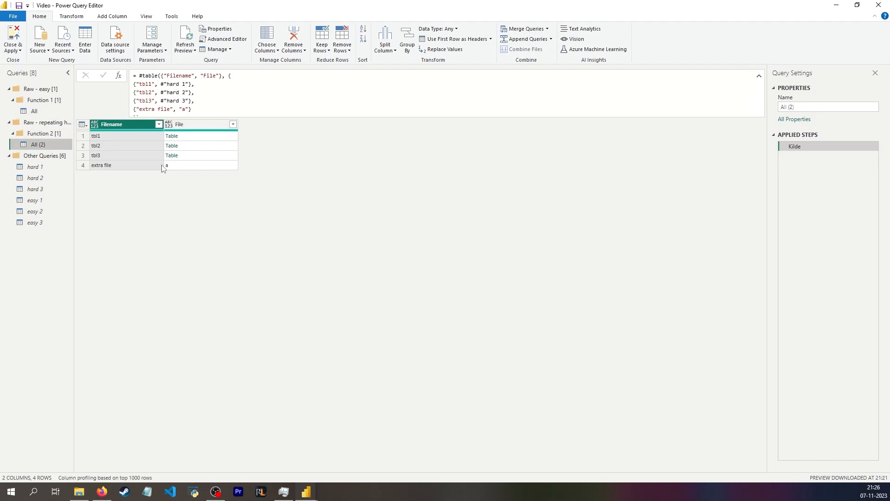
{"action": "left_click", "coordinate": [48, 100]}
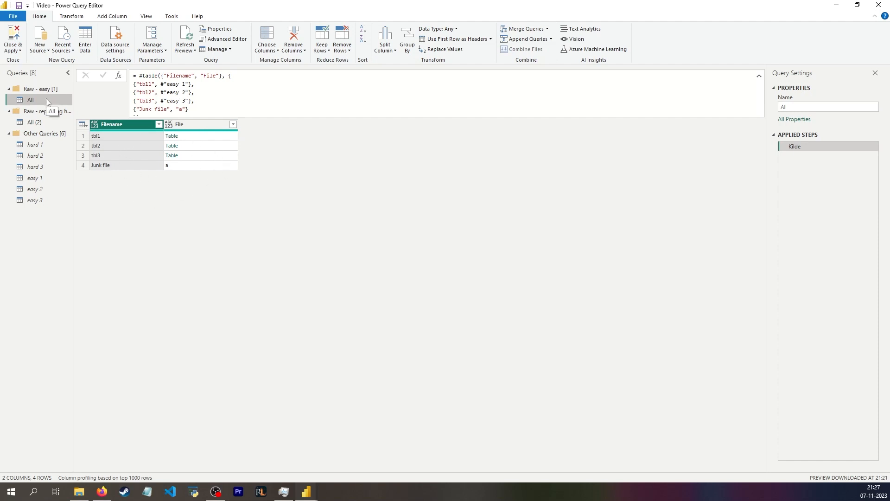
{"action": "left_click", "coordinate": [98, 137]}
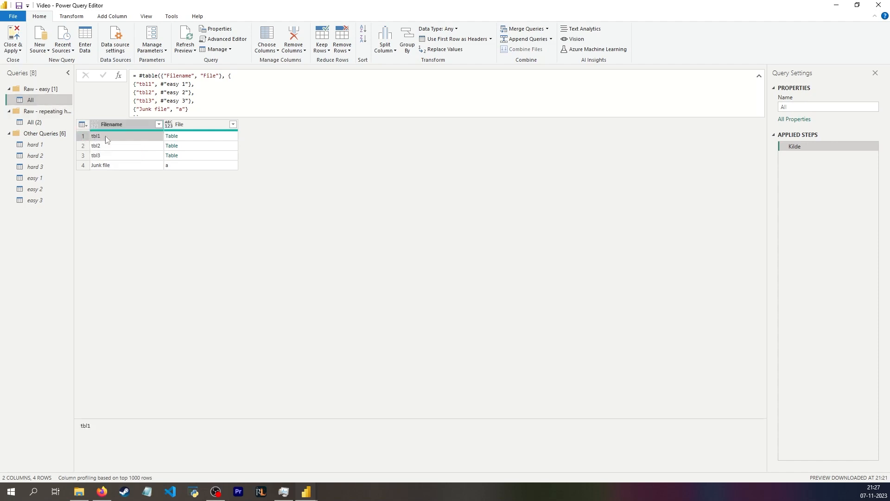
{"action": "left_click", "coordinate": [188, 139]}
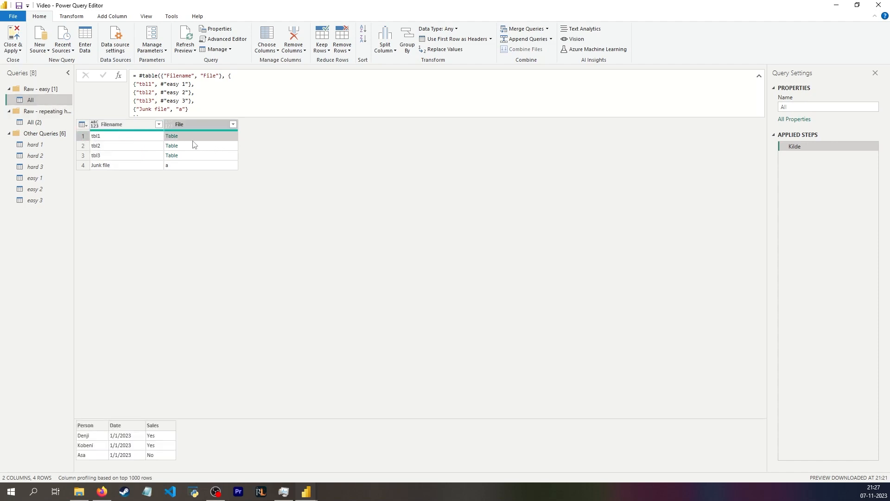
{"action": "left_click", "coordinate": [190, 147]}
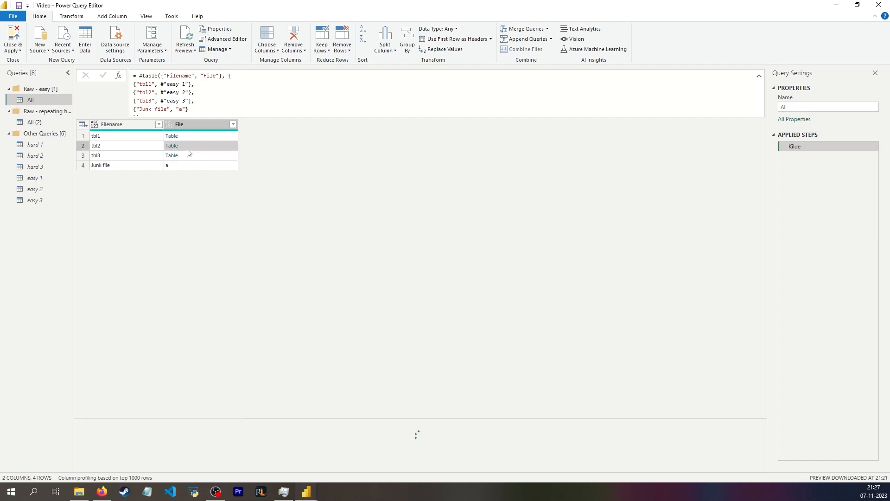
Create a new parameter named Filename Easy with current value tbl1 and place it in the Raw - easy group
{"action": "left_click", "coordinate": [150, 51]}
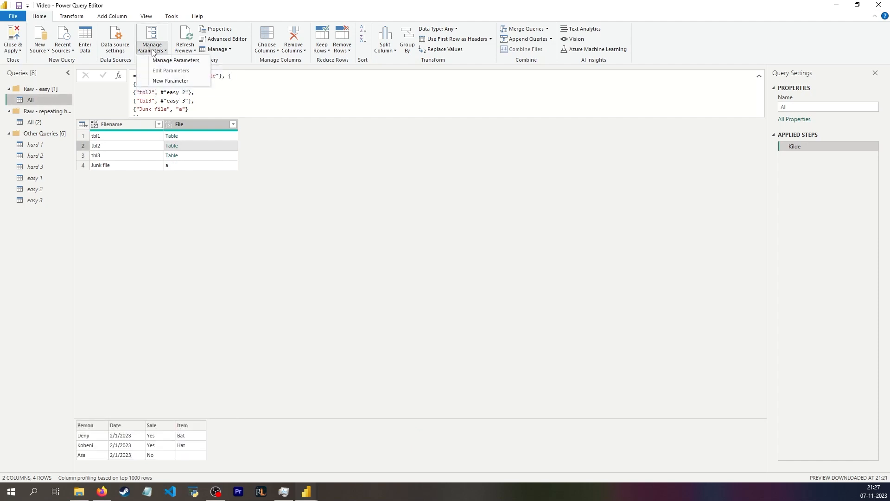
{"action": "left_click", "coordinate": [170, 81]}
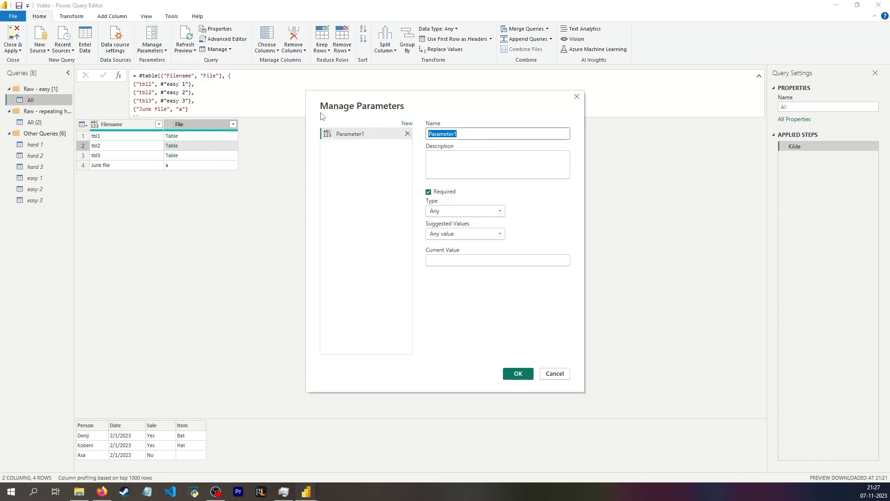
{"action": "type", "text": "Filn"}
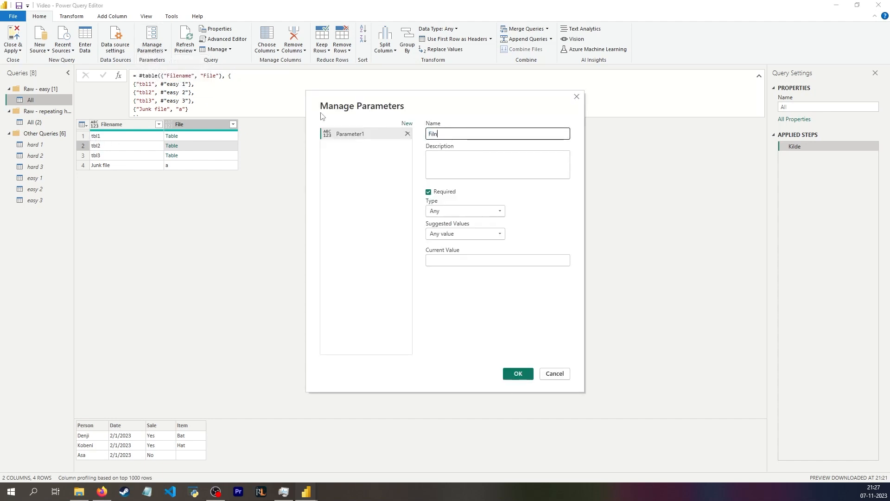
{"action": "left_click", "coordinate": [453, 260]}
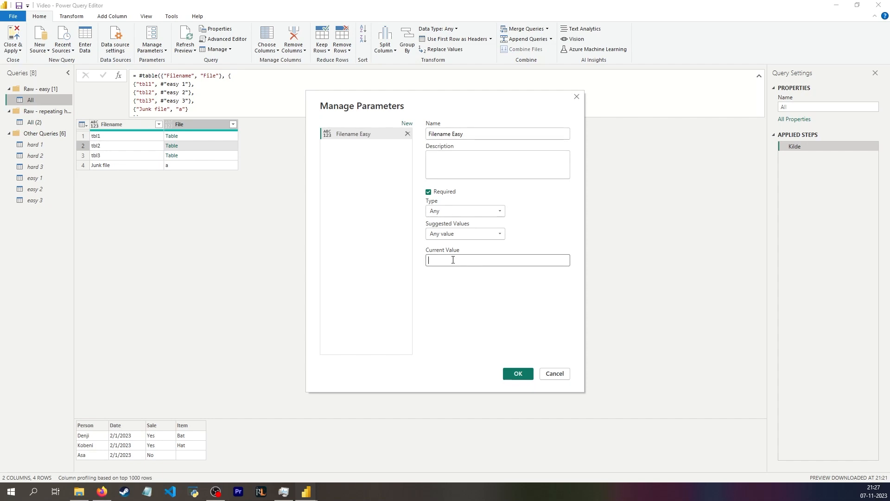
{"action": "type", "text": "tbl1"}
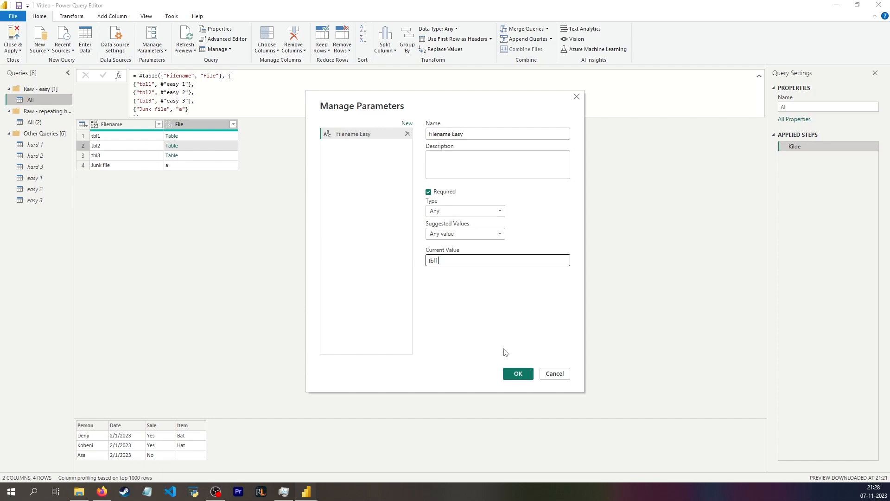
{"action": "left_click", "coordinate": [516, 373]}
{"action": "left_click_drag", "start_coordinate": [52, 212], "coordinate": [46, 91]}
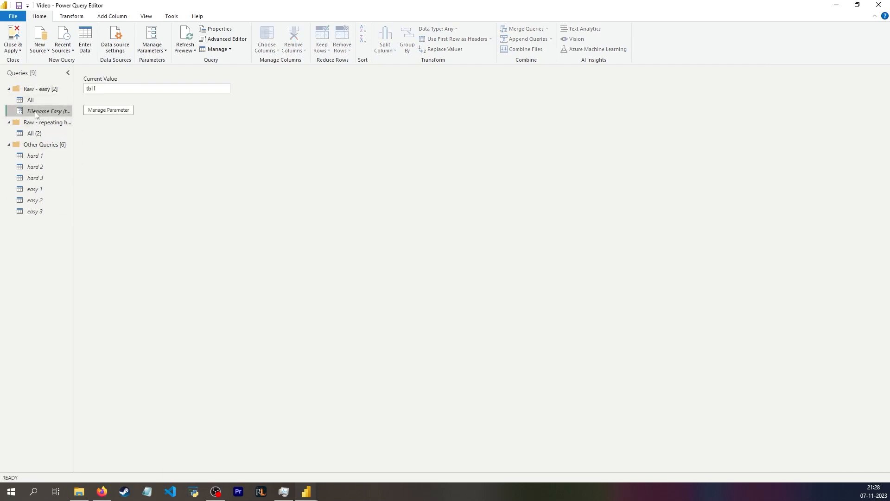
Duplicate the All query and set the copy's formula to reference All
{"action": "left_click", "coordinate": [30, 101]}
{"action": "key", "text": "ctrl+c"}
{"action": "key", "text": "ctrl+v"}
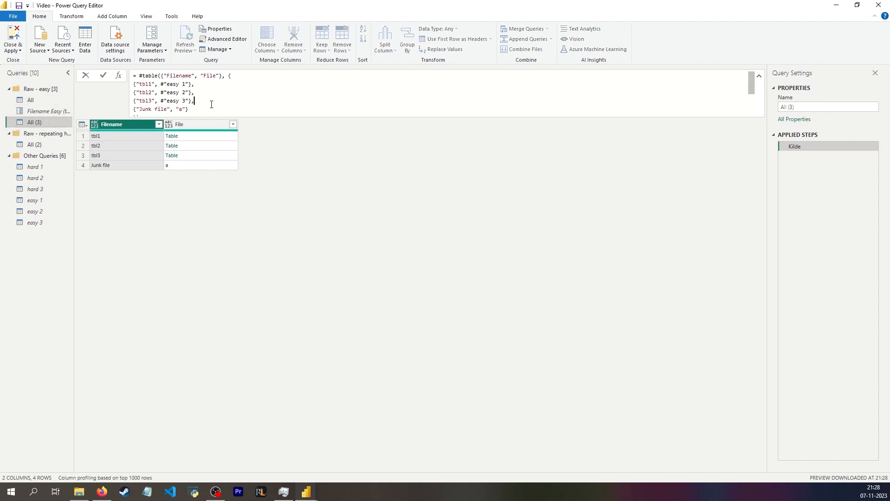
{"action": "left_click", "coordinate": [211, 104]}
{"action": "key", "text": "ctrl+a"}
{"action": "type", "text": "="}
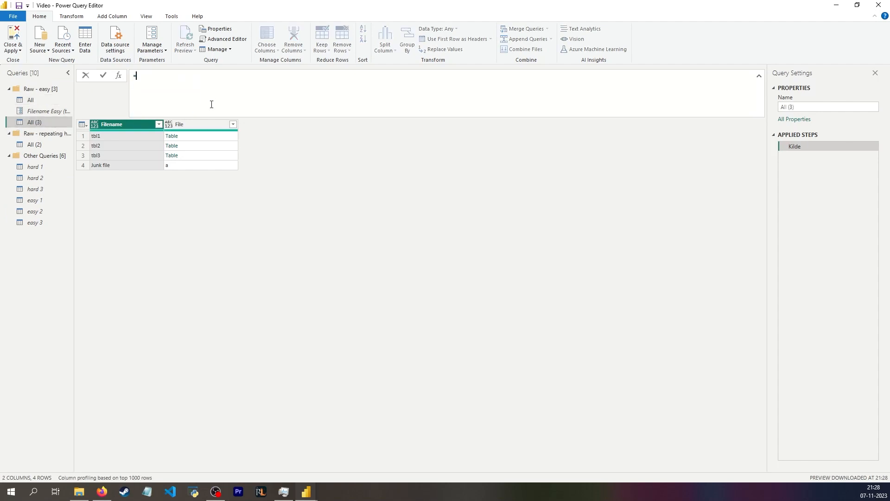
Rename the easy group's All query to Easy and the repeating group's All (2) query to Hard
{"action": "double_click", "coordinate": [31, 100]}
{"action": "type", "text": "Easy"}
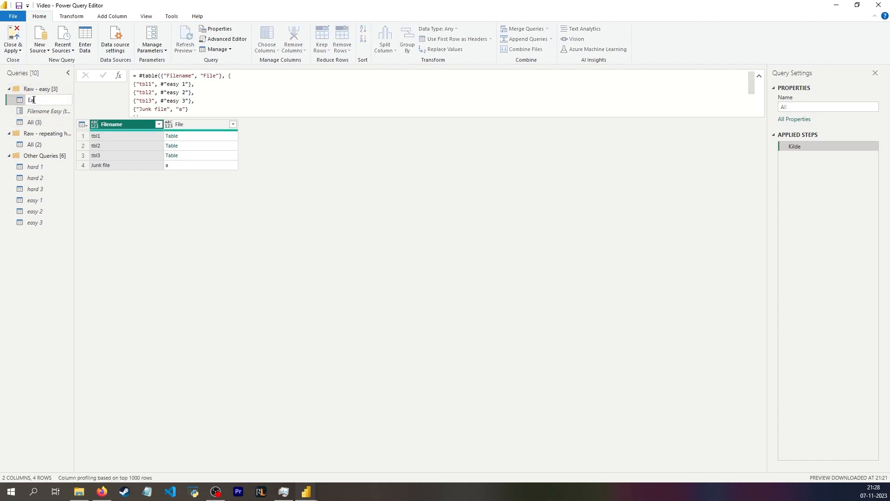
{"action": "double_click", "coordinate": [46, 144]}
{"action": "type", "text": "Hard"}
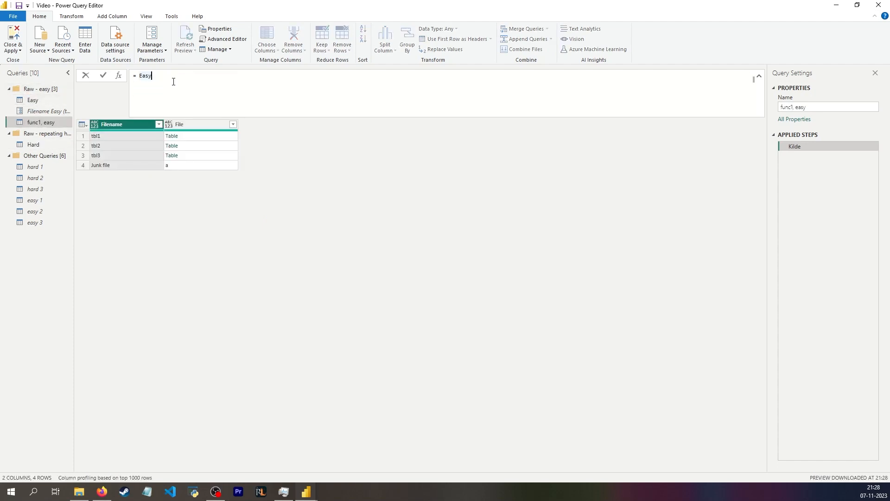
Filter the Filename column to keep only tbl1
{"action": "left_click", "coordinate": [158, 124]}
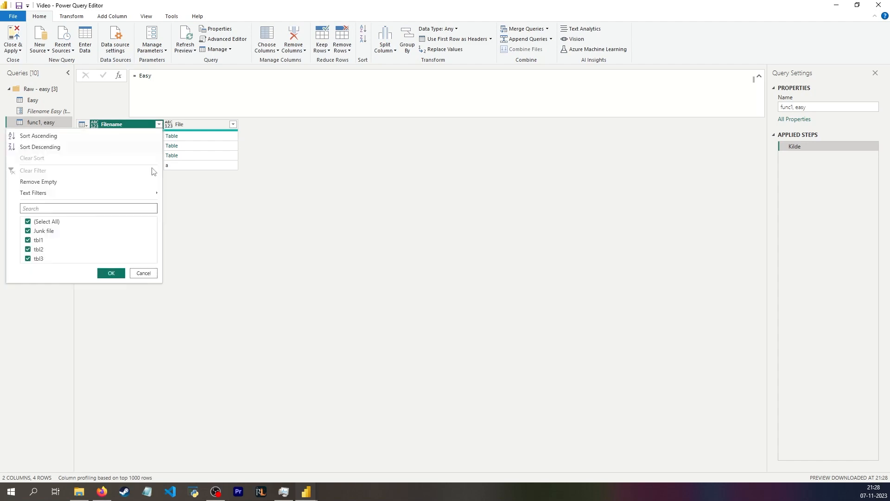
{"action": "left_click", "coordinate": [45, 222]}
{"action": "left_click", "coordinate": [38, 240]}
{"action": "left_click", "coordinate": [111, 273]}
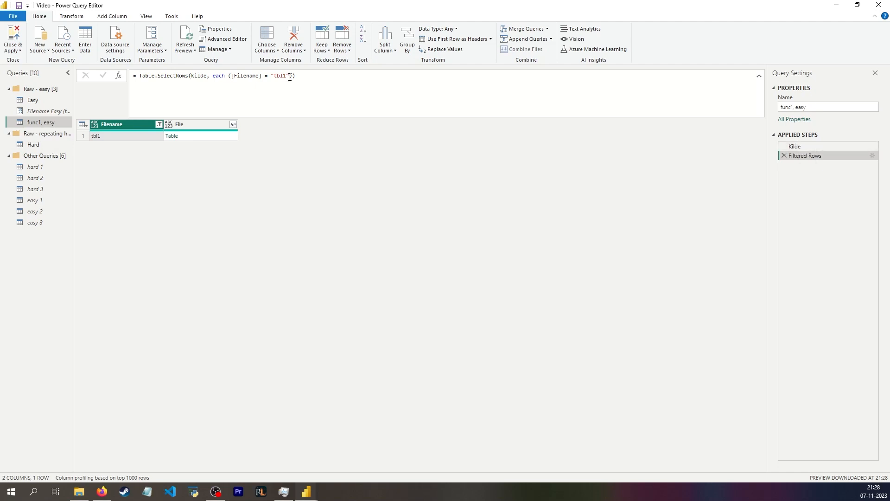
Replace the hardcoded "tbl1" in the filter formula with the Filename Easy parameter
{"action": "left_click_drag", "start_coordinate": [290, 77], "coordinate": [271, 76]}
{"action": "key", "text": "BackSpace"}
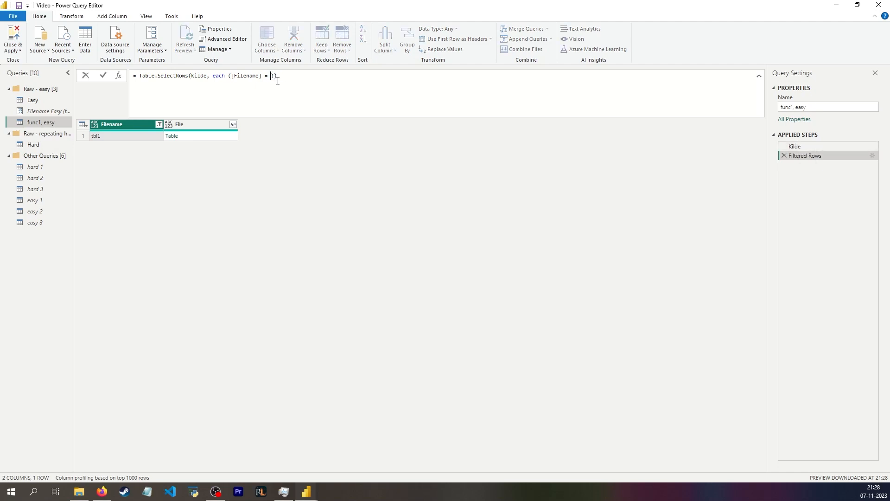
{"action": "type", "text": "fil"}
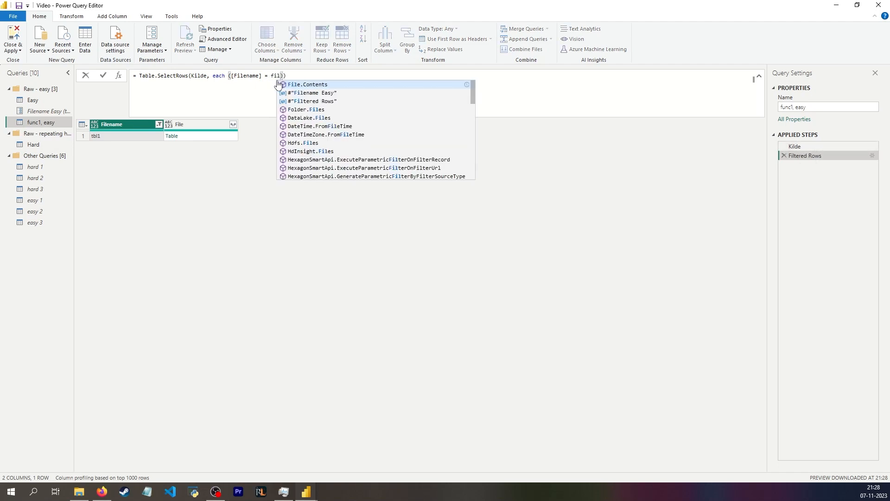
{"action": "key", "text": "Down"}
{"action": "key", "text": "Tab"}
{"action": "key", "text": "Return"}
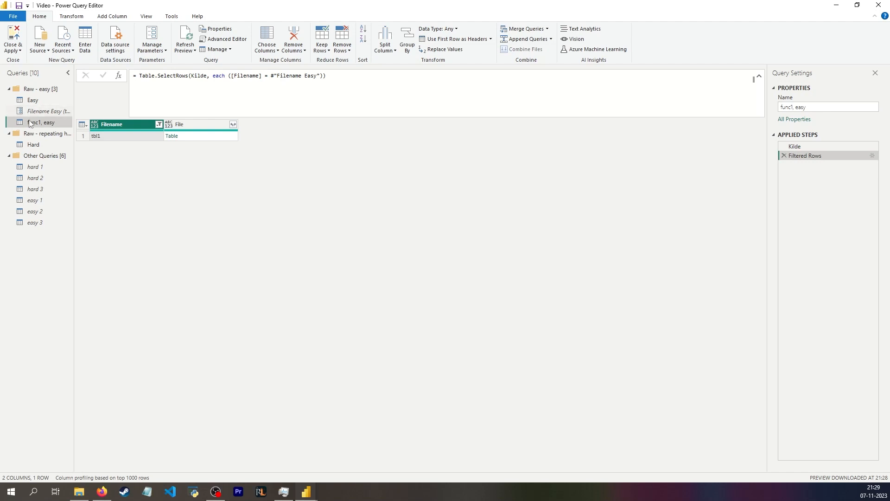
Expand the File column's tables without using the original column name as prefix
{"action": "left_click", "coordinate": [204, 139]}
{"action": "left_click", "coordinate": [233, 126]}
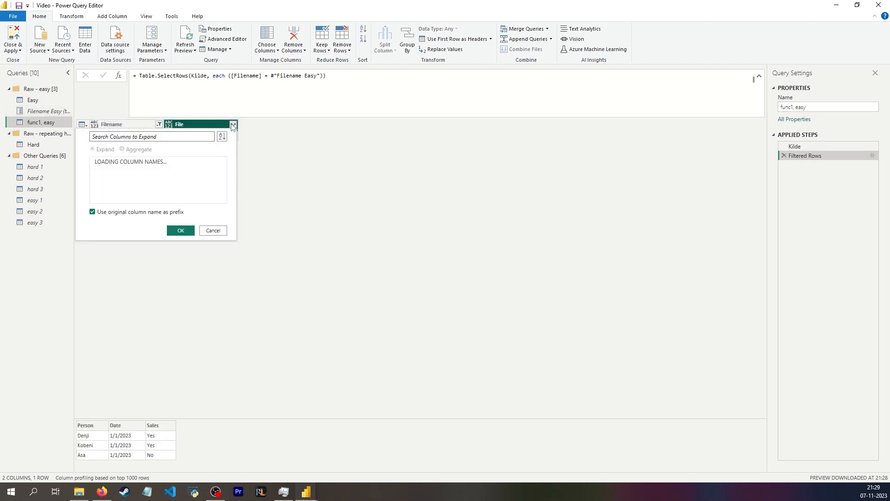
{"action": "left_click", "coordinate": [101, 212]}
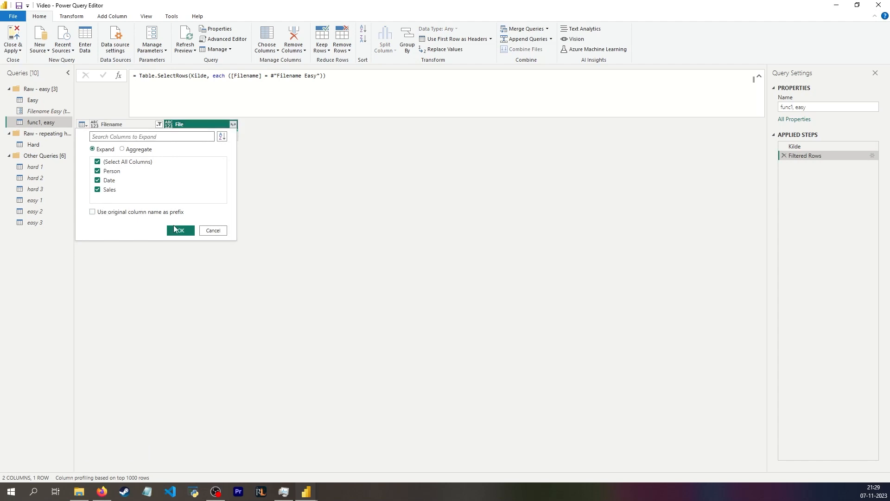
{"action": "left_click", "coordinate": [175, 231]}
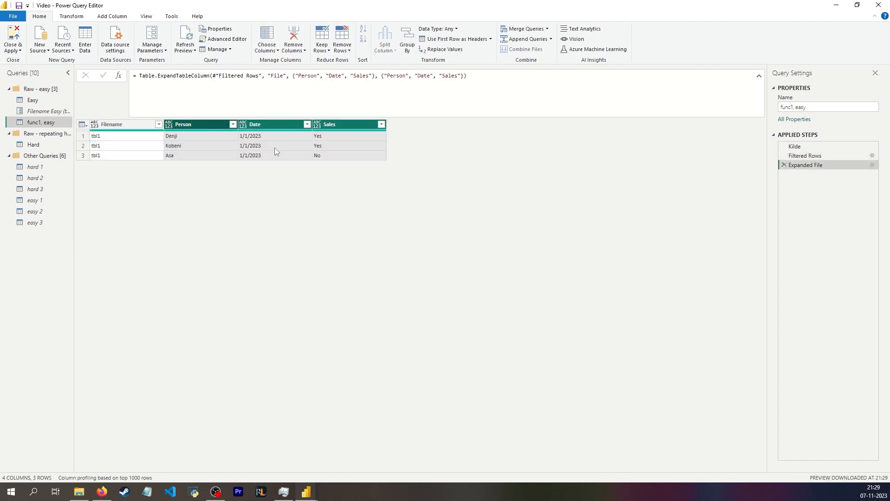
In the expand formula's new-name list, change the first column name to Personsssss to test which list sets the headers
{"action": "left_click_drag", "start_coordinate": [293, 76], "coordinate": [375, 75]}
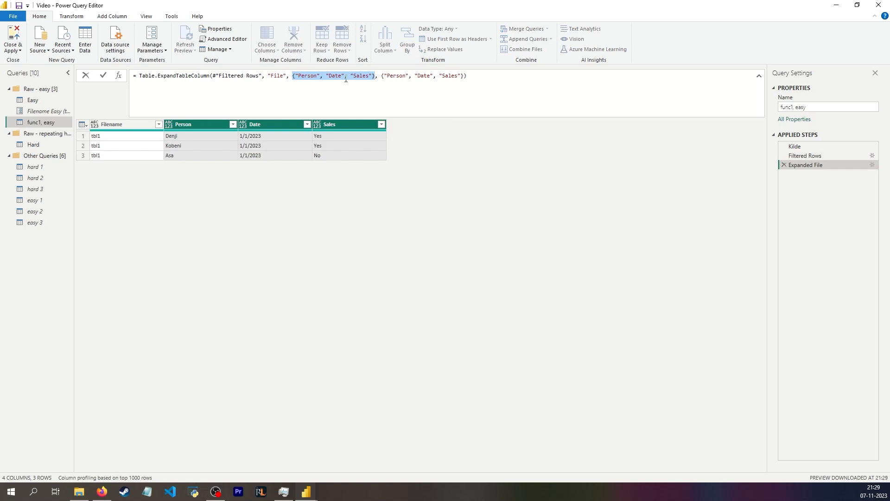
{"action": "left_click_drag", "start_coordinate": [389, 76], "coordinate": [460, 77]}
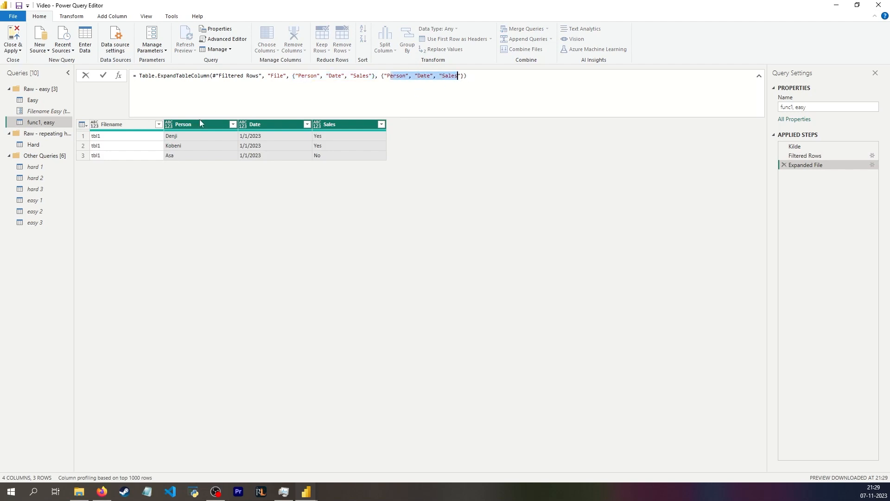
{"action": "left_click", "coordinate": [405, 76]}
{"action": "type", "text": "sssss"}
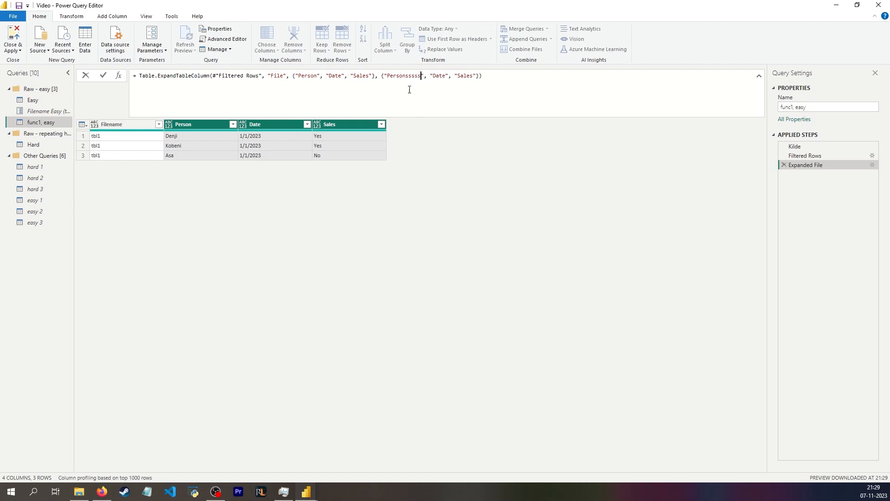
{"action": "key", "text": "Return"}
Compare the expanded columns of func1, easy with the columns of the easy 2 table and the Filename Easy parameter
{"action": "left_click", "coordinate": [47, 111]}
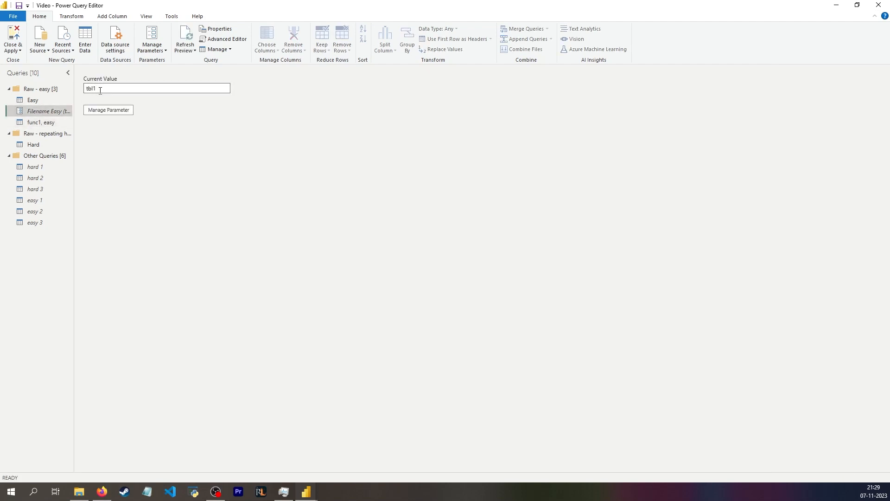
{"action": "left_click", "coordinate": [40, 122]}
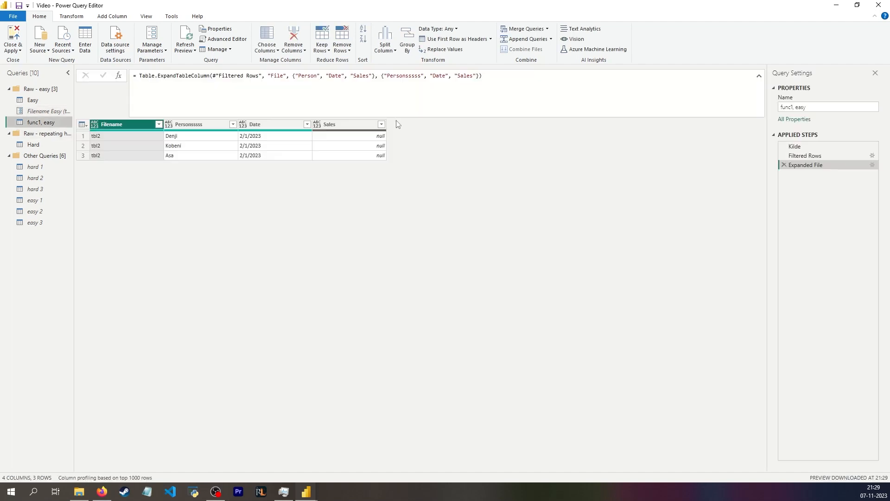
{"action": "left_click", "coordinate": [340, 122]}
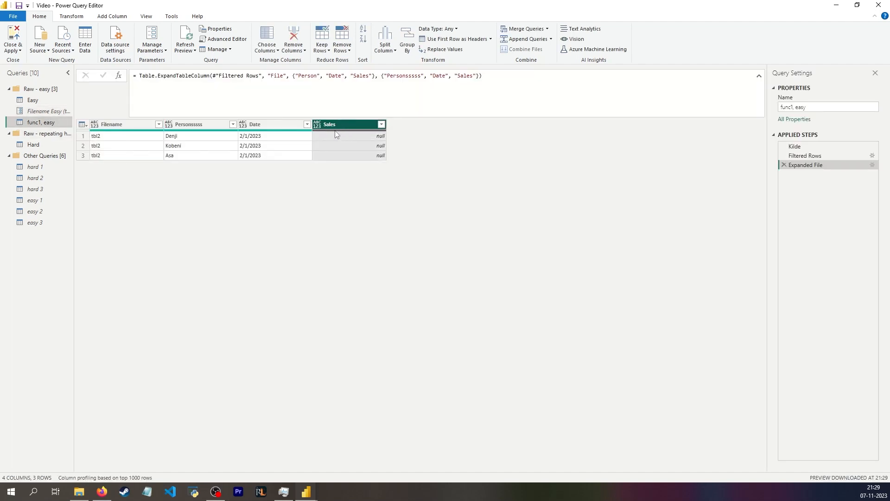
{"action": "left_click", "coordinate": [39, 212]}
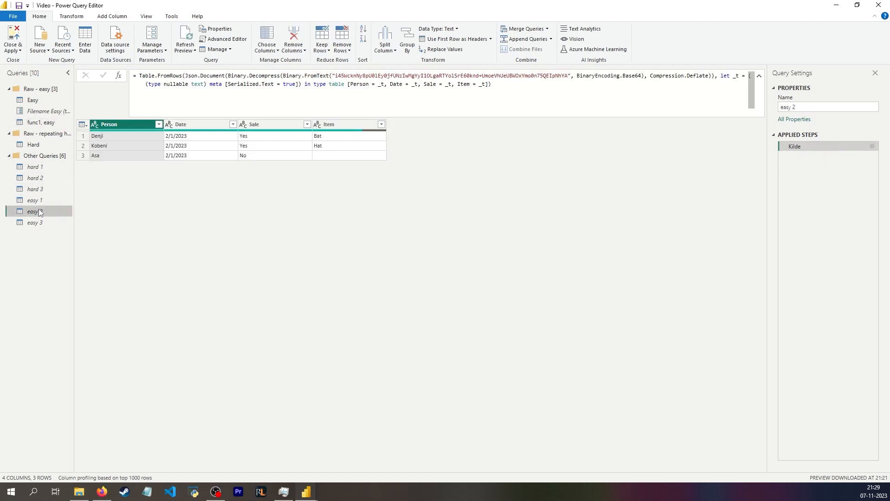
{"action": "left_click", "coordinate": [268, 135]}
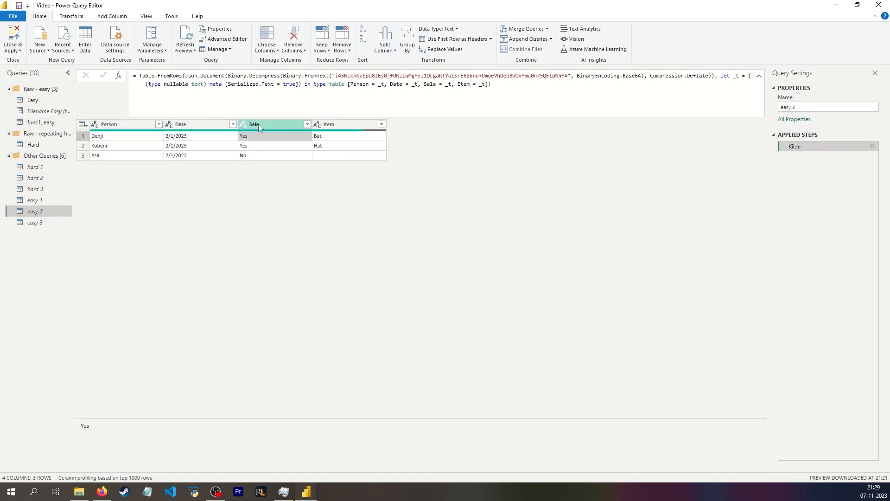
{"action": "left_click", "coordinate": [51, 123]}
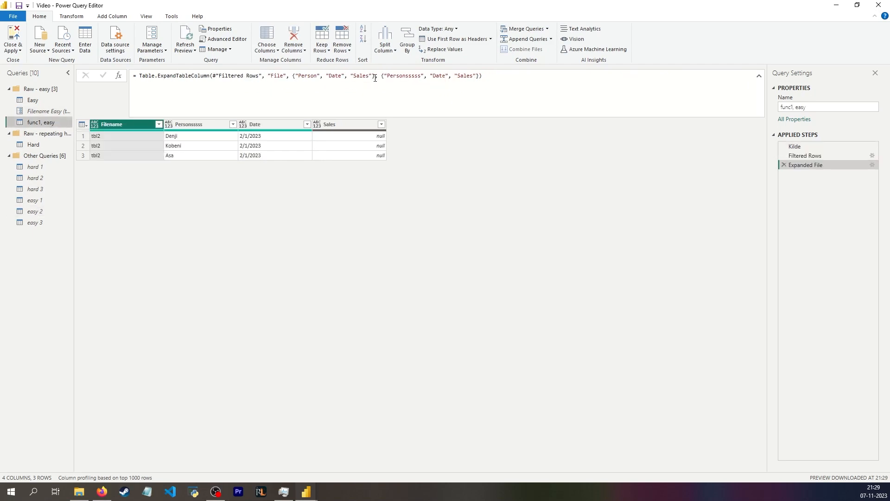
Add the comment //where's the fourth column??? to the expand formula and rename that step WRONG
{"action": "left_click", "coordinate": [479, 82]}
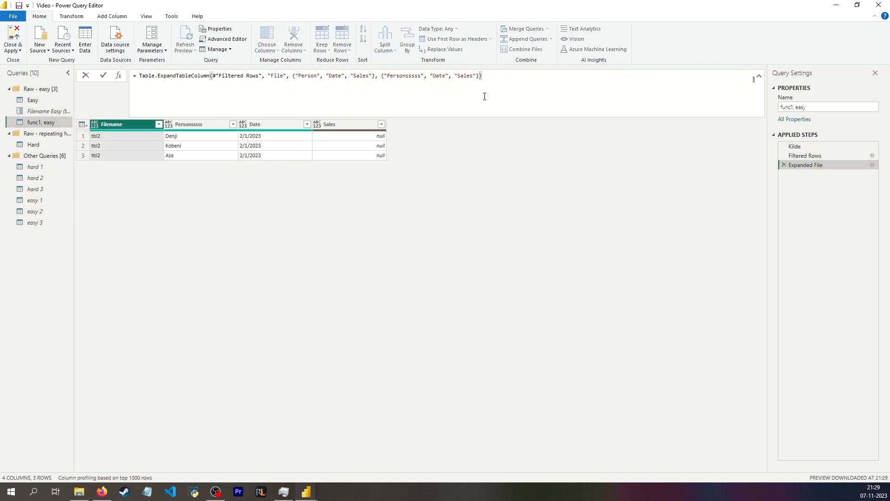
{"action": "type", "text": "//where's the fourth column???"}
{"action": "key", "text": "shift+Return"}
{"action": "key", "text": "Return"}
{"action": "left_click", "coordinate": [809, 167]}
{"action": "type", "text": "WRONG"}
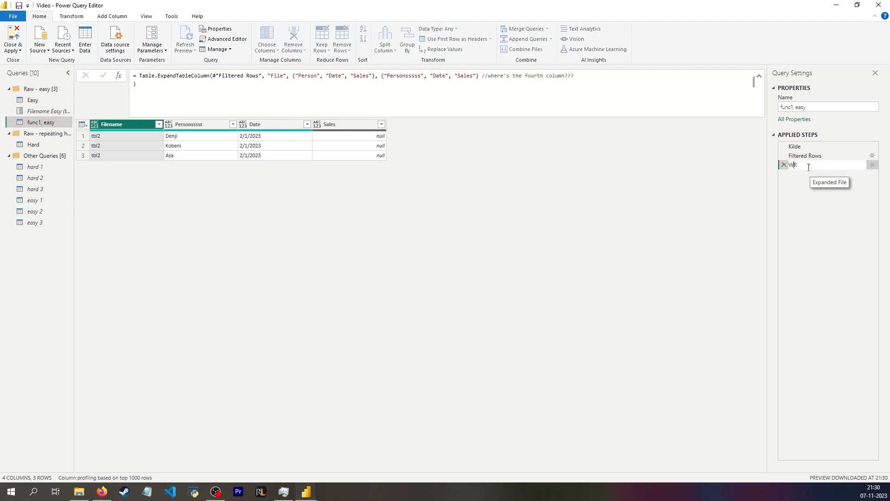
{"action": "key", "text": "Return"}
Add a custom step whose formula is Table.ColumnNames(#"Filtered Rows")
{"action": "left_click", "coordinate": [42, 111]}
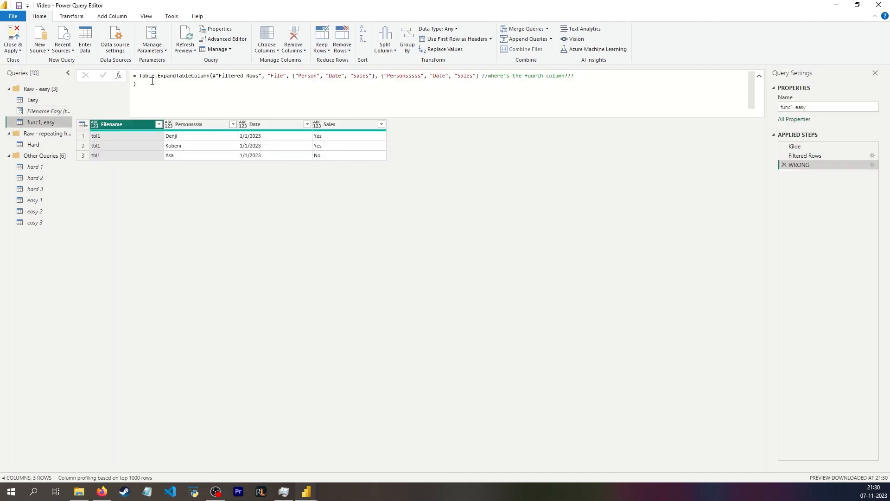
{"action": "left_click", "coordinate": [119, 75]}
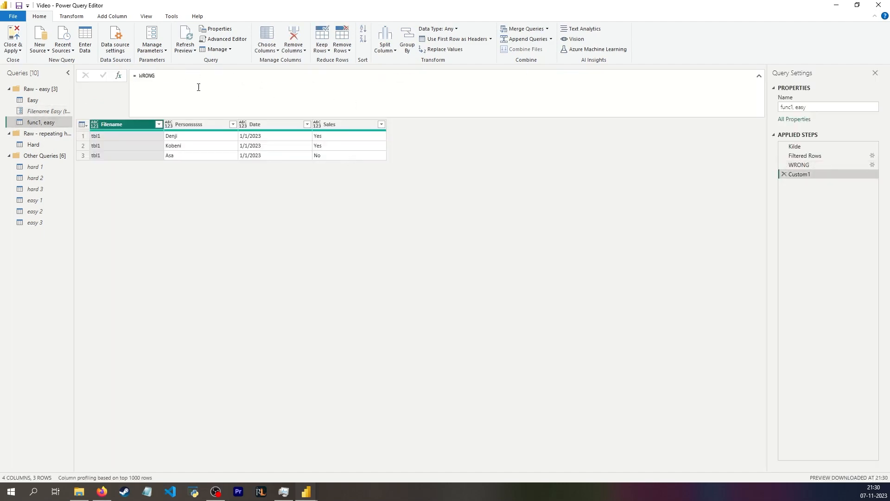
{"action": "double_click", "coordinate": [146, 76]}
{"action": "type", "text": "tabl"}
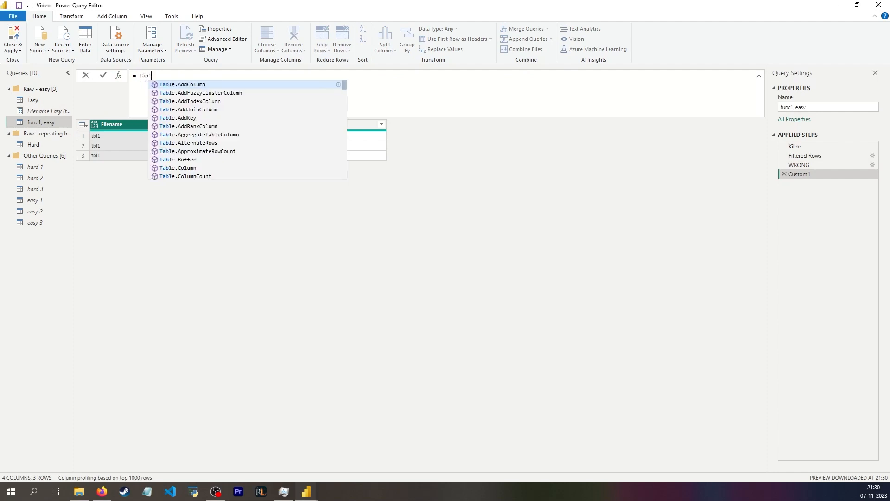
{"action": "type", "text": "e.ColumnNames"}
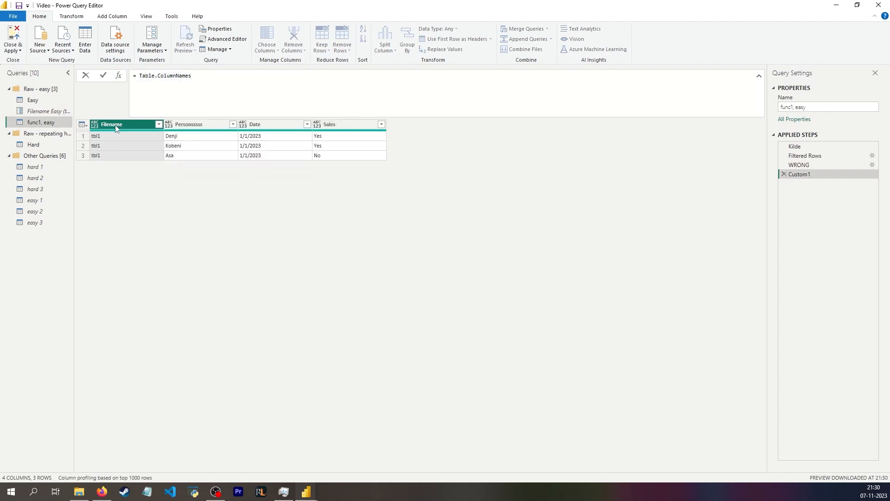
{"action": "type", "text": "(fil"}
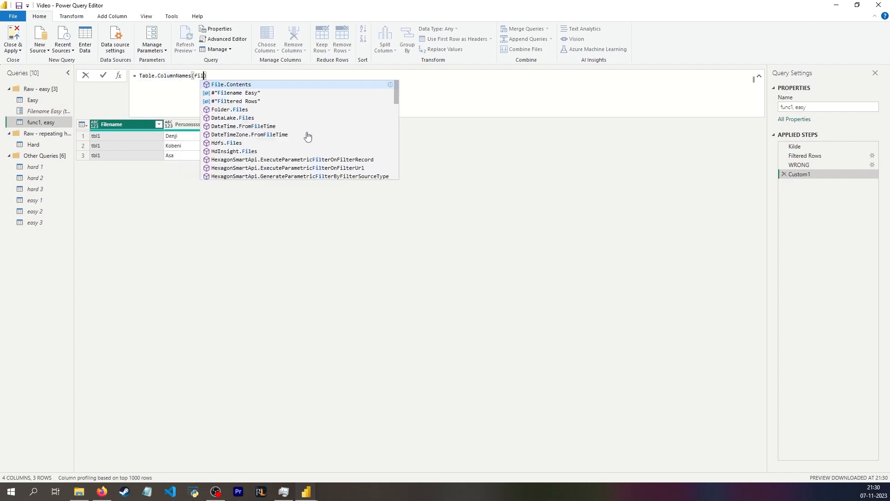
{"action": "key", "text": "Down"}
{"action": "key", "text": "Down"}
{"action": "key", "text": "Tab"}
{"action": "key", "text": "Return"}
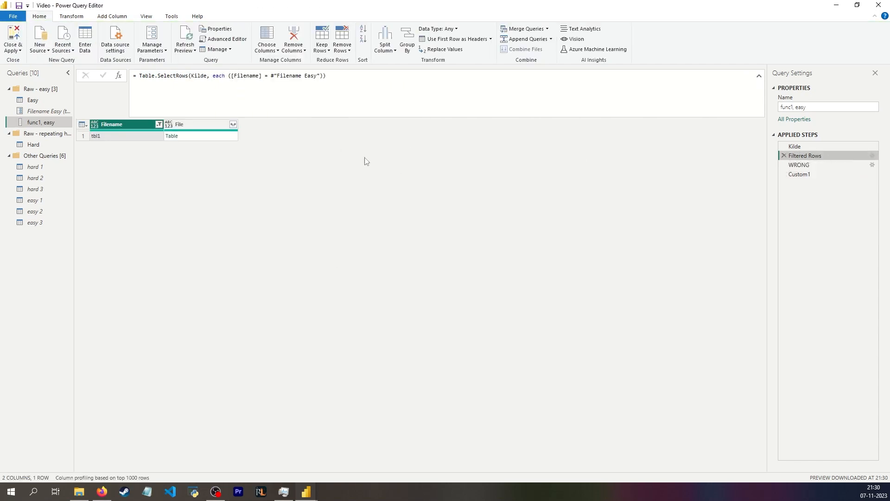
Rename the new custom step to Extract column headers
{"action": "left_click", "coordinate": [223, 137]}
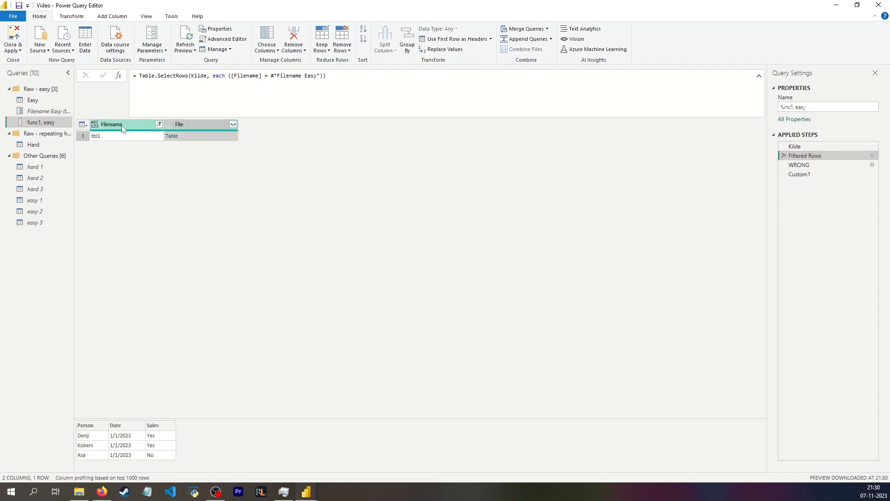
{"action": "left_click", "coordinate": [800, 174]}
{"action": "double_click", "coordinate": [800, 174]}
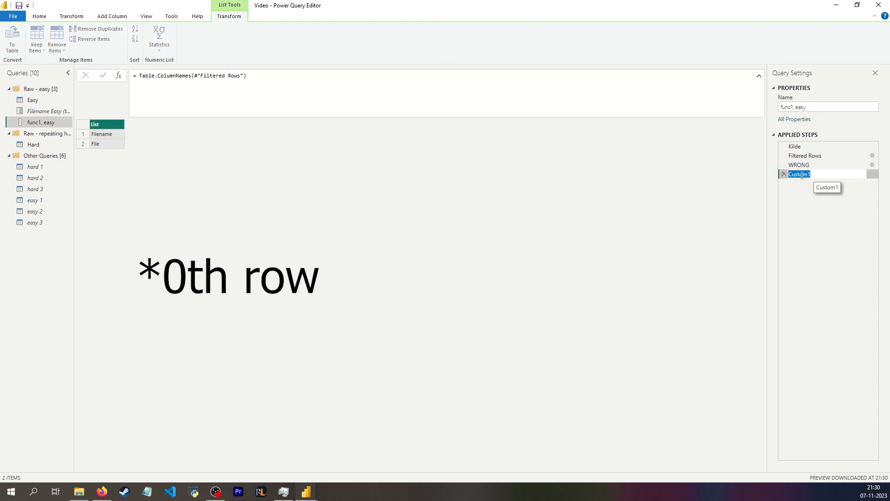
{"action": "type", "text": "Extract colum"}
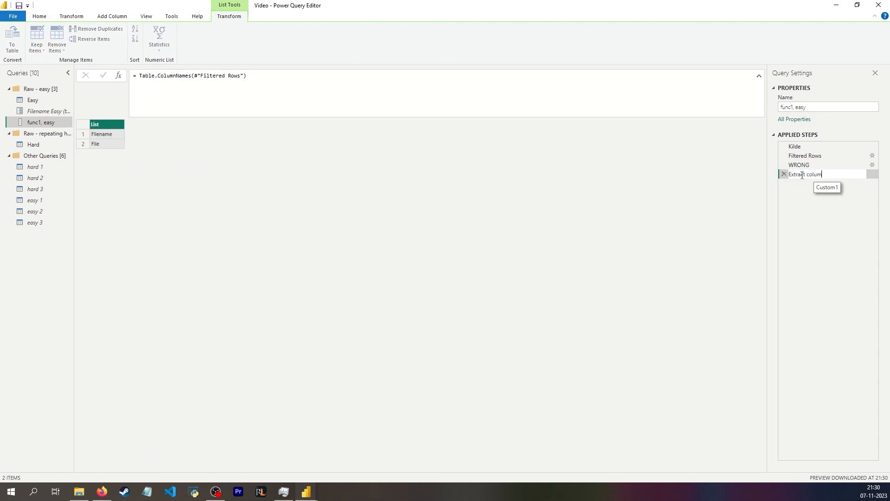
{"action": "type", "text": "n headers"}
Change the step's formula to Table.ColumnNames(#"Filtered Rows"[File]{0}) to list the first table's headers
{"action": "left_click", "coordinate": [271, 102]}
{"action": "key", "text": "Left"}
{"action": "type", "text": "[File"}
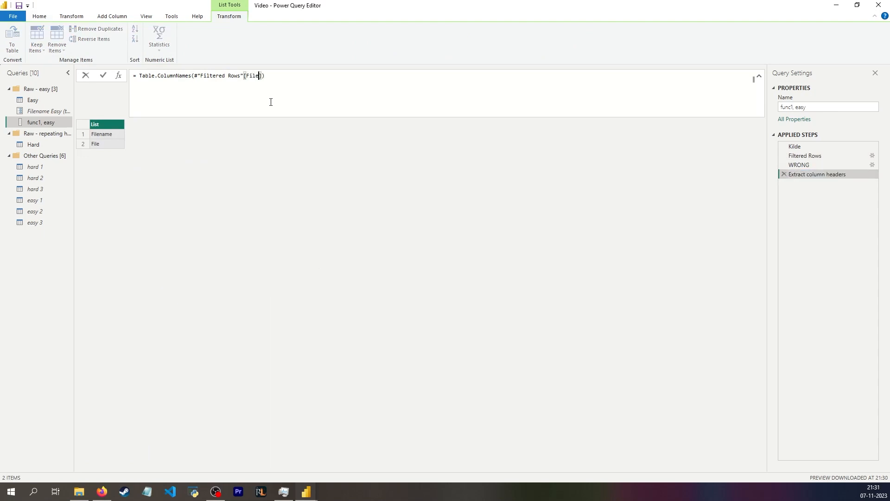
{"action": "key", "text": "Return"}
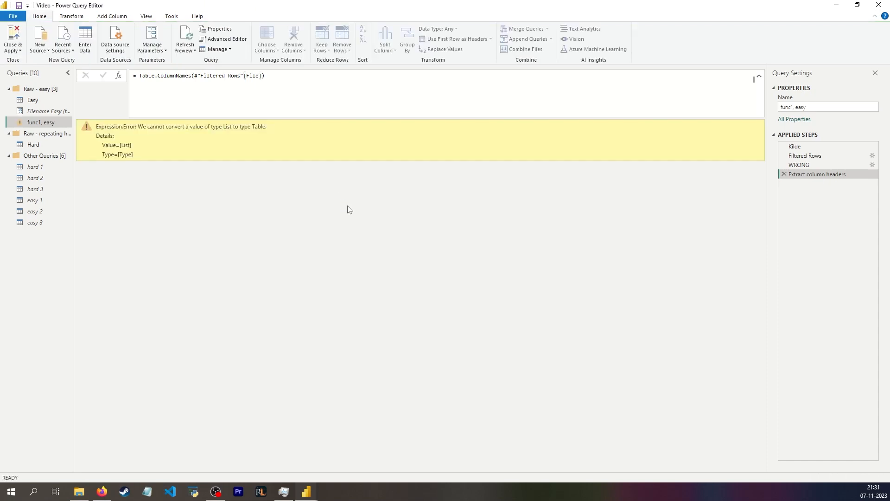
{"action": "left_click", "coordinate": [818, 155]}
{"action": "left_click", "coordinate": [810, 175]}
{"action": "left_click", "coordinate": [262, 76]}
{"action": "type", "text": "{0}"}
{"action": "key", "text": "Return"}
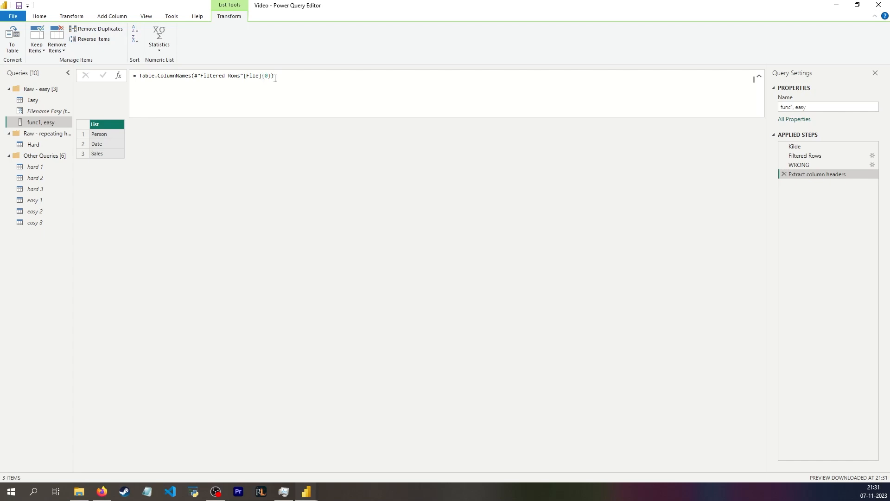
Review the Filtered Rows preview, the Filename Easy parameter and the outputs of the header and WRONG steps
{"action": "left_click", "coordinate": [827, 156]}
{"action": "left_click", "coordinate": [202, 136]}
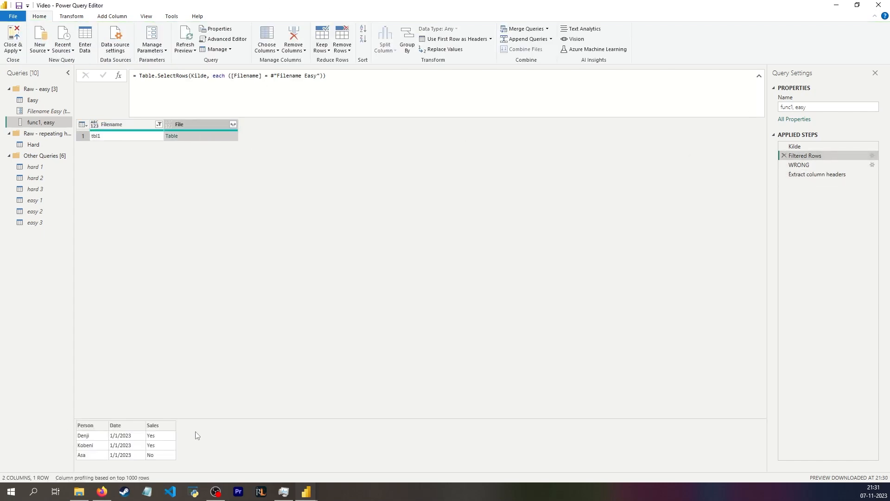
{"action": "left_click", "coordinate": [809, 175]}
{"action": "left_click", "coordinate": [53, 108]}
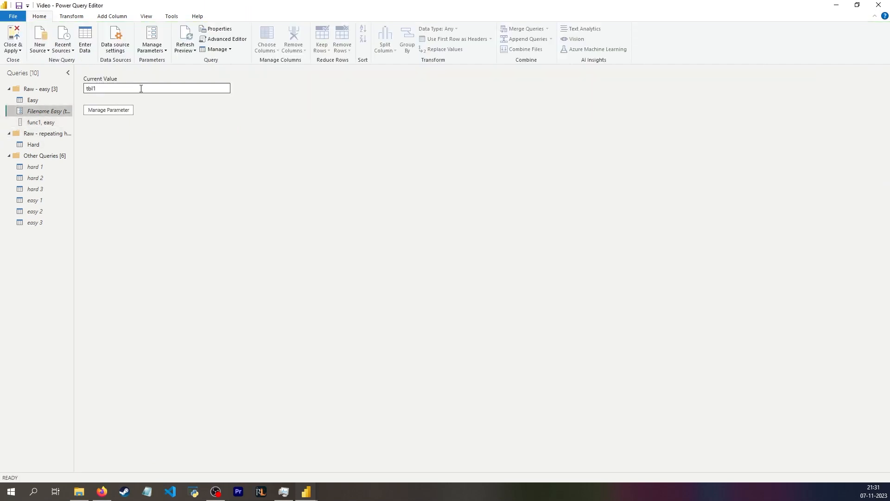
{"action": "left_click", "coordinate": [56, 122]}
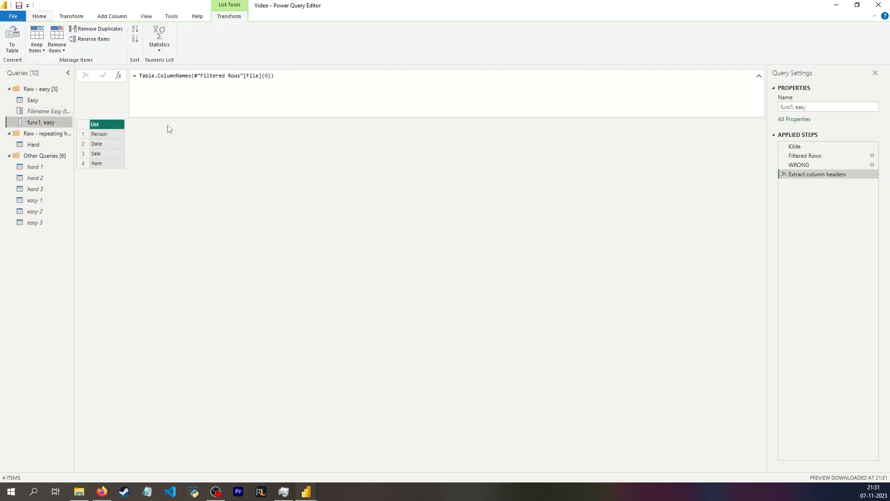
{"action": "left_click", "coordinate": [805, 164]}
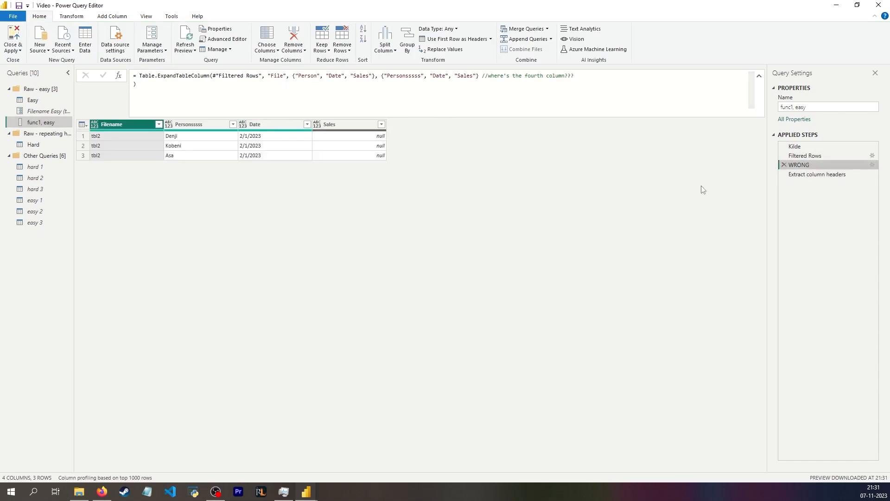
{"action": "left_click", "coordinate": [817, 173]}
Add a custom step with the formula Table.ExpandTableColumn(Kilde, #"Extract column headers")
{"action": "left_click", "coordinate": [119, 75]}
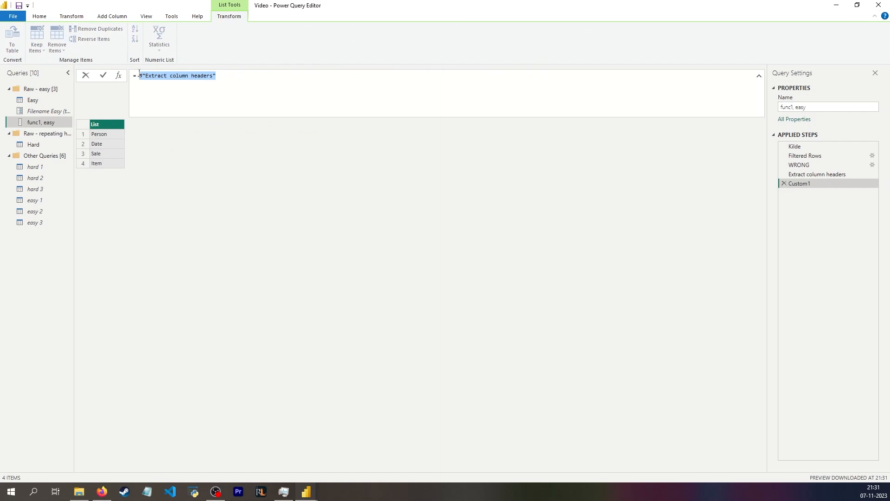
{"action": "type", "text": "tabletran"}
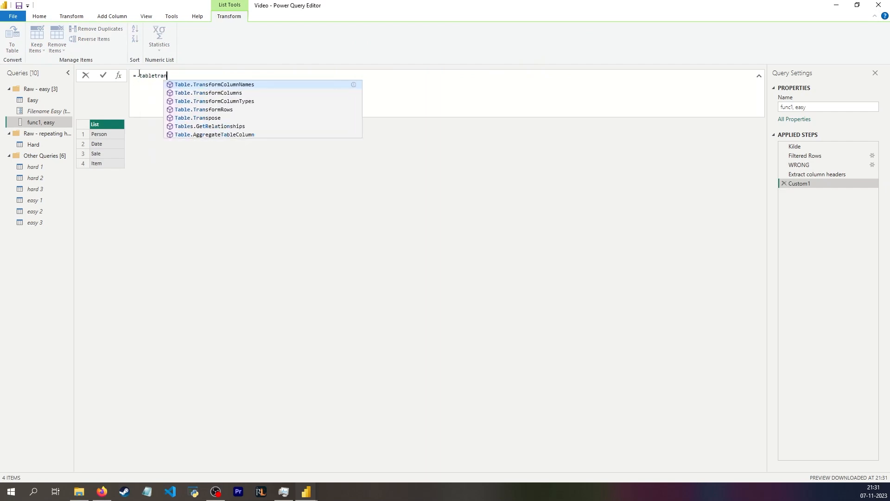
{"action": "key", "text": "BackSpace"}
{"action": "key", "text": "BackSpace"}
{"action": "key", "text": "BackSpace"}
{"action": "key", "text": "BackSpace"}
{"action": "type", "text": ".ExpandTableColumn"}
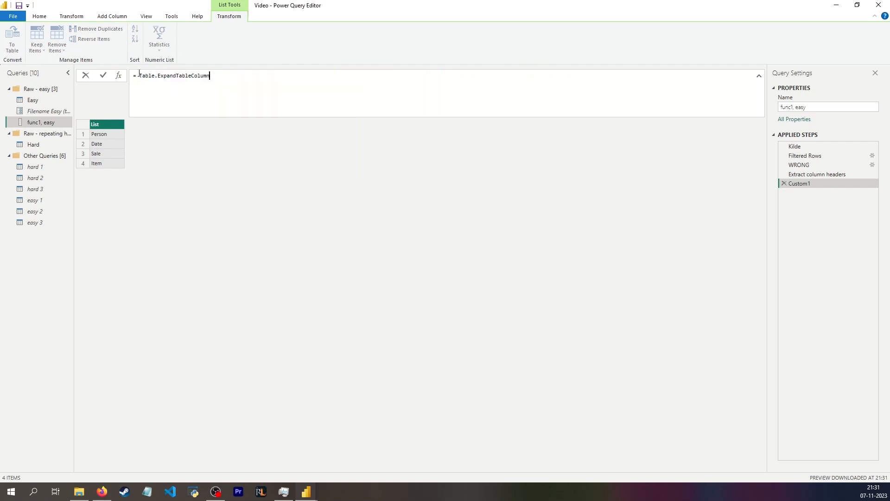
{"action": "type", "text": "(Kil"}
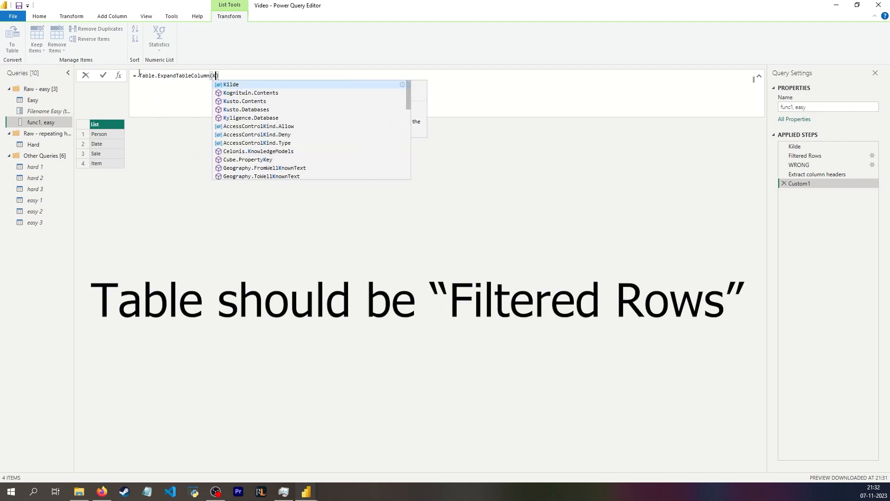
{"action": "type", "text": "de"}
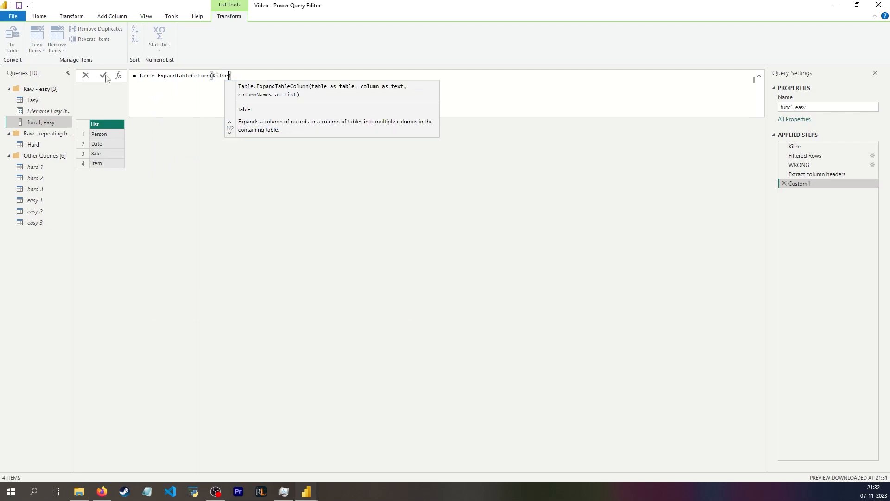
{"action": "type", "text": ", "}
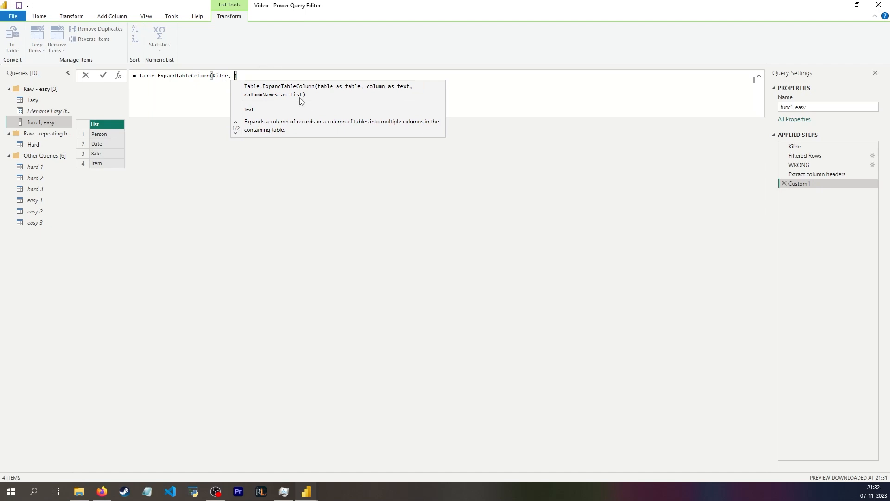
{"action": "type", "text": "extra"}
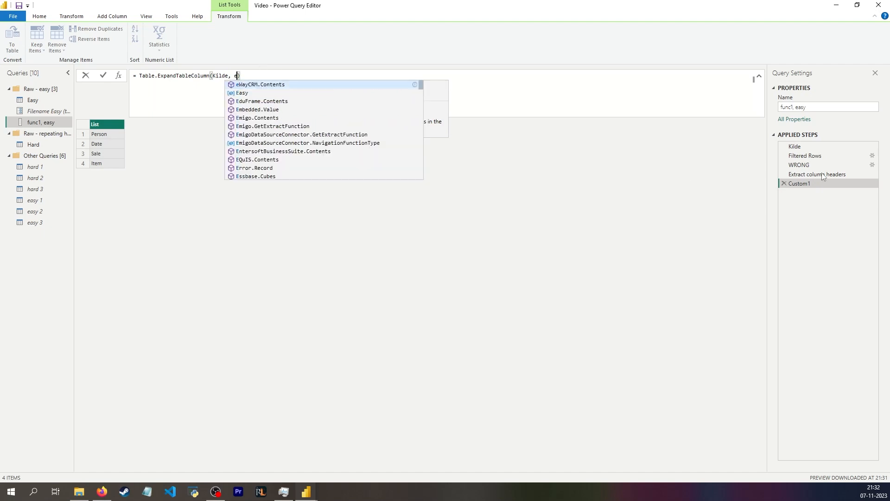
{"action": "left_click", "coordinate": [342, 118]}
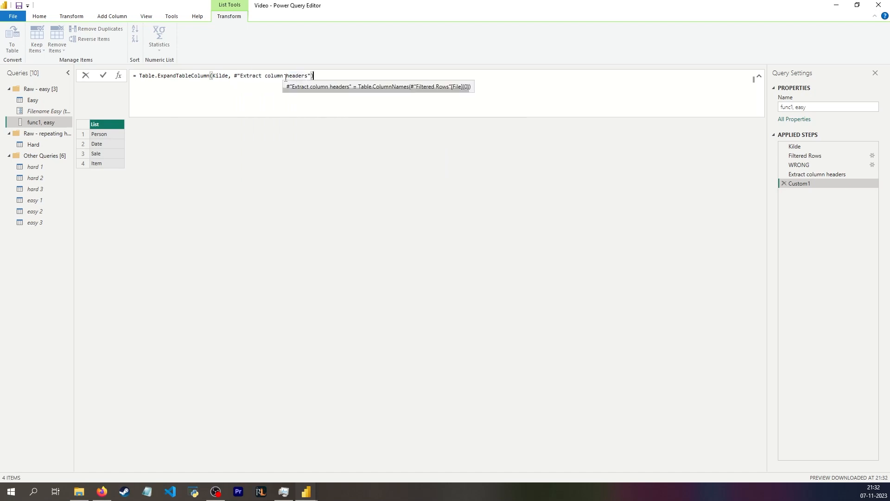
{"action": "left_click", "coordinate": [233, 76]}
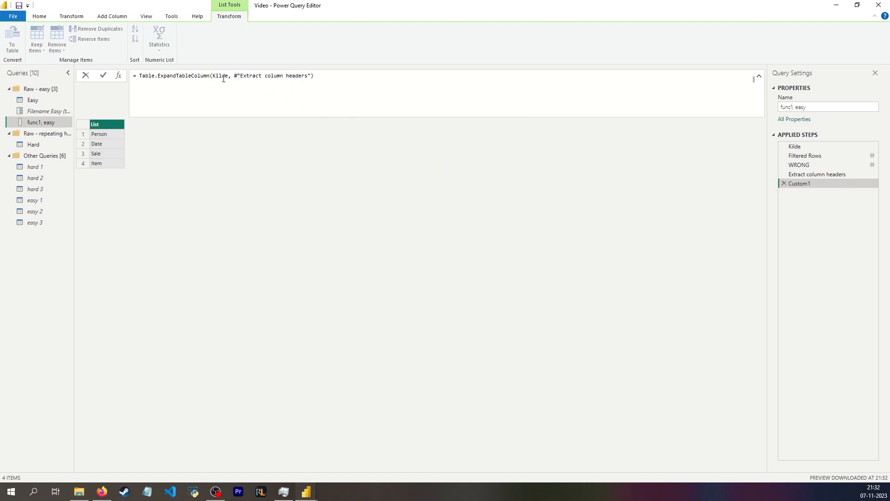
{"action": "mouse_move", "coordinate": [223, 78]}
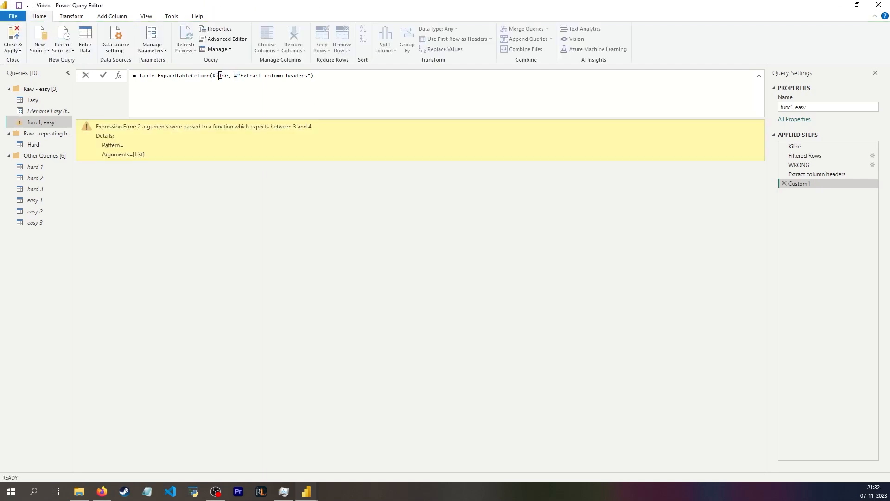
Change the custom step's formula to Table.ExpandTableColumn(#"Filtered Rows", "File", #"Extract column headers")
{"action": "double_click", "coordinate": [220, 76]}
{"action": "type", "text": "#\"Filtered Rows\""}
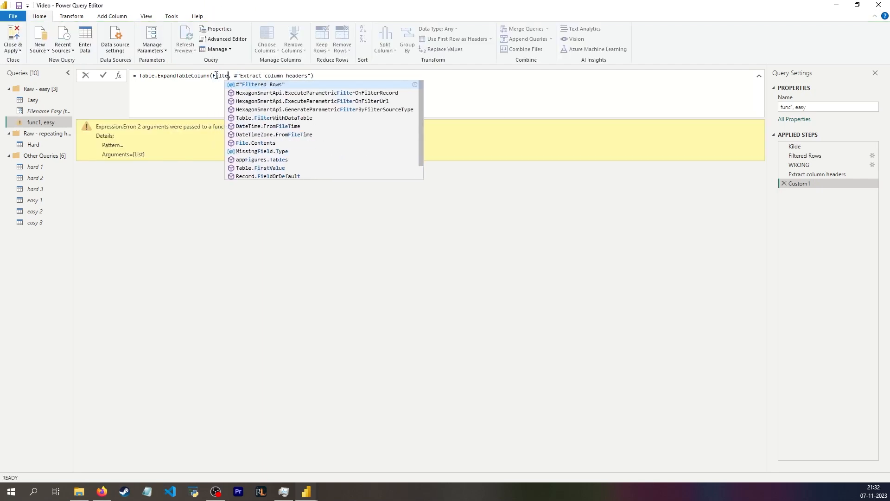
{"action": "key", "text": "Tab"}
{"action": "key", "text": "Return"}
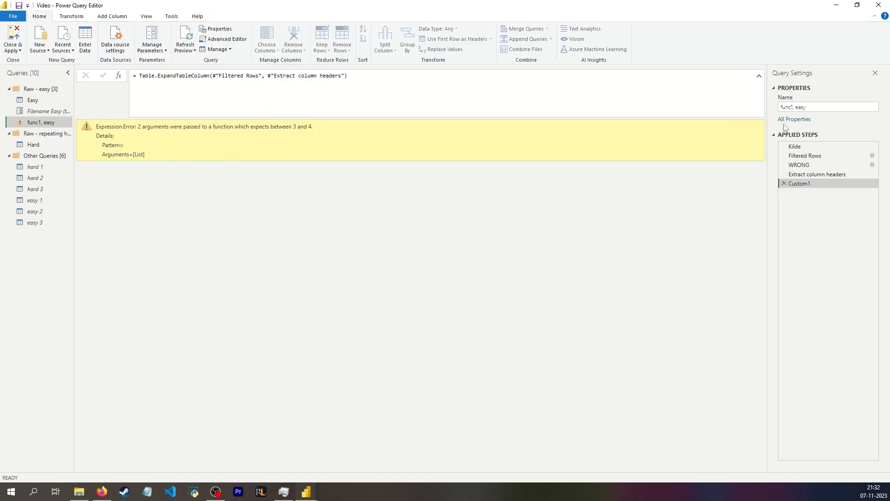
{"action": "left_click", "coordinate": [804, 155]}
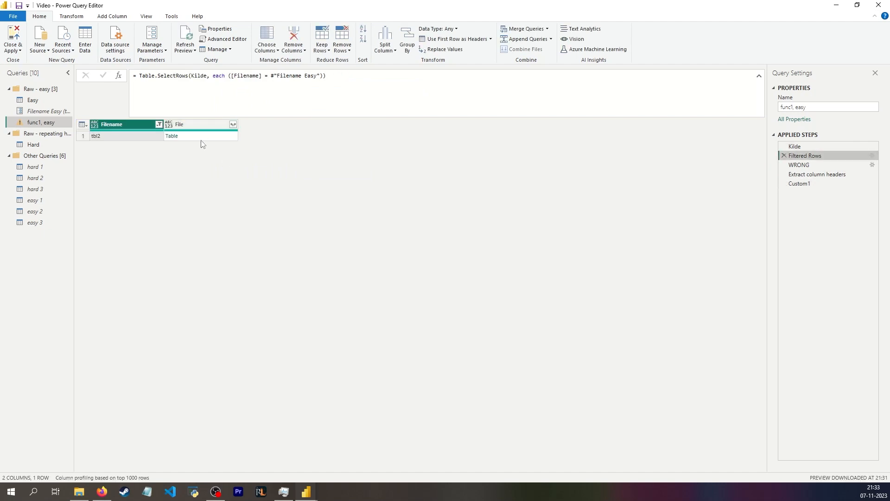
{"action": "left_click", "coordinate": [201, 137]}
{"action": "left_click", "coordinate": [820, 185]}
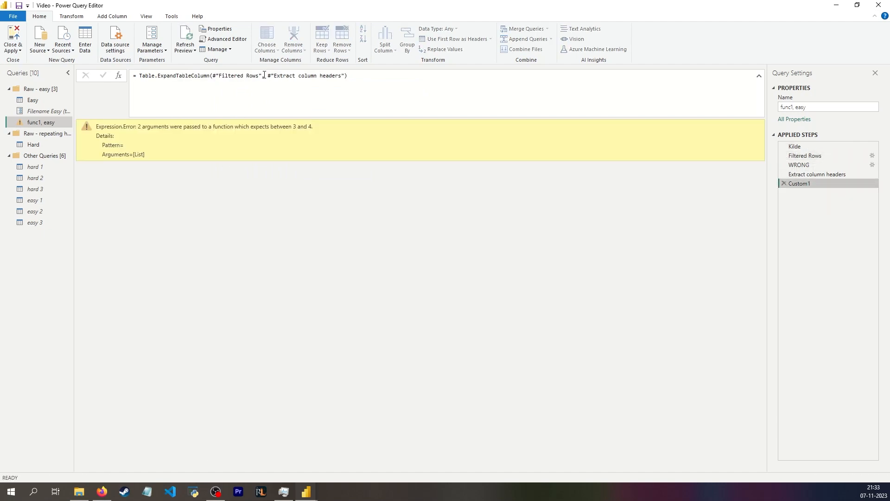
{"action": "left_click", "coordinate": [267, 76]}
{"action": "type", "text": "\"File\","}
{"action": "key", "text": "Return"}
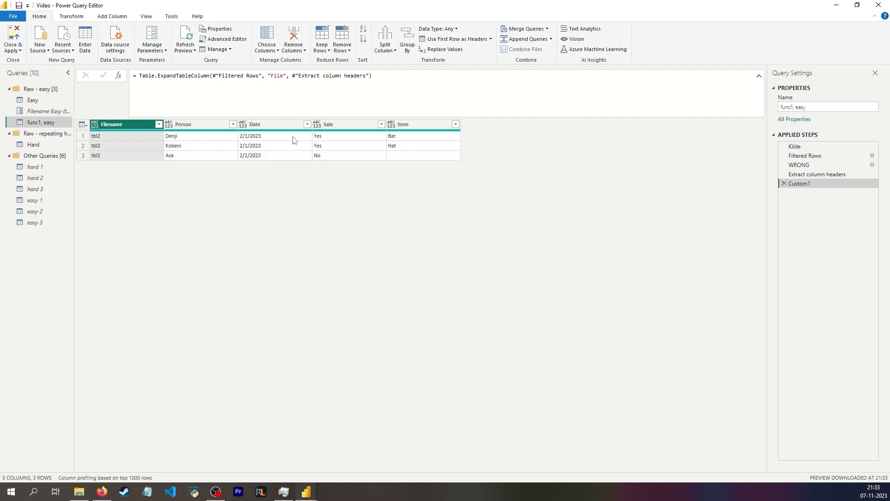
Compare with the WRONG step's output and rename the custom step to Extract
{"action": "left_click", "coordinate": [802, 165]}
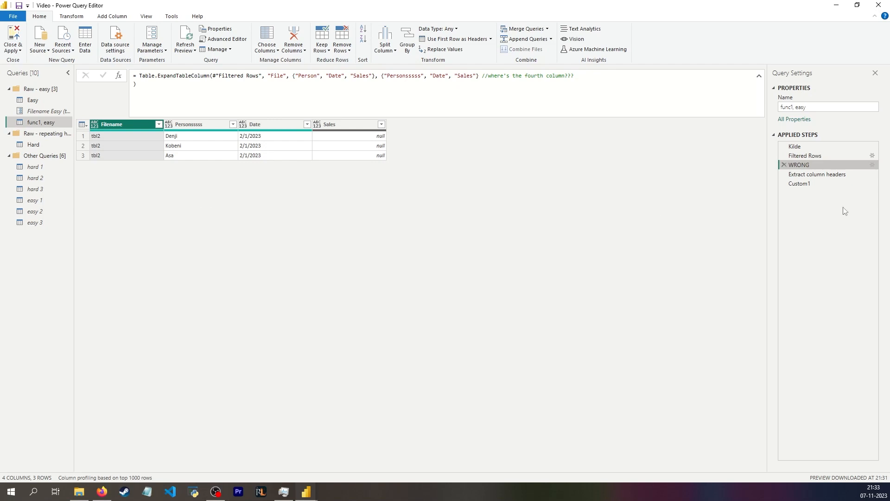
{"action": "left_click", "coordinate": [811, 184]}
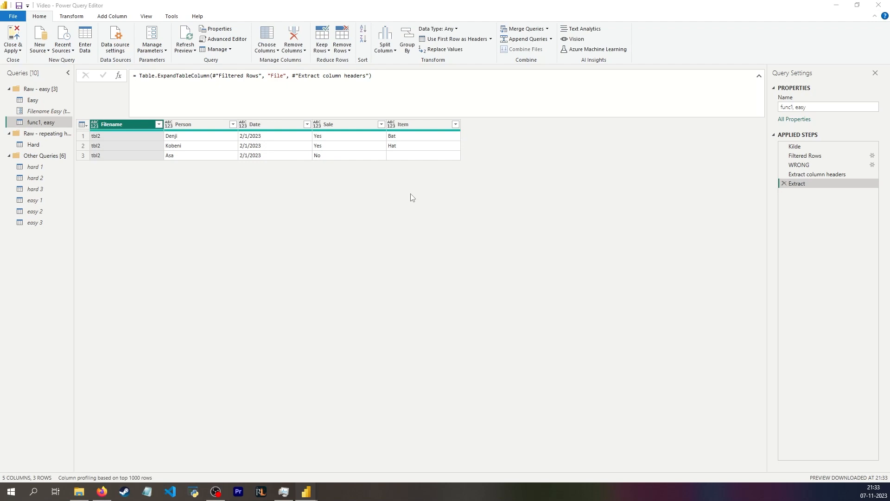
{"action": "left_click", "coordinate": [418, 156]}
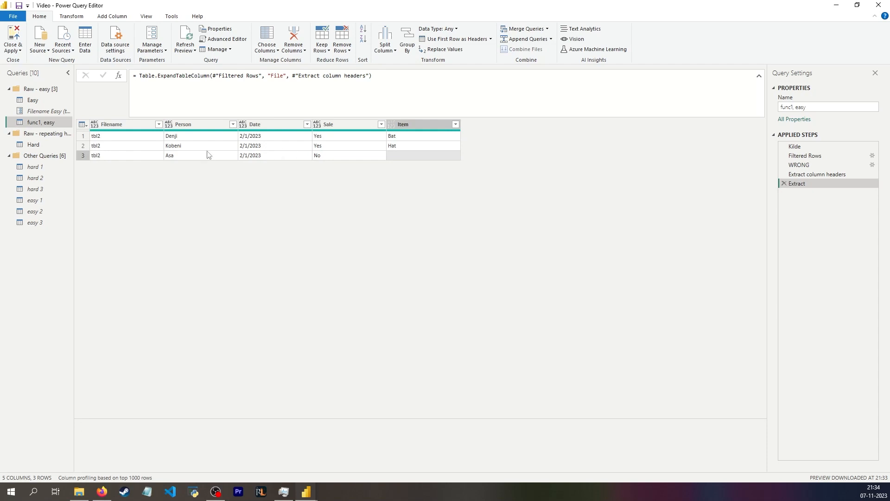
Replace empty text values "" with null across all columns of the table
{"action": "left_click", "coordinate": [77, 16]}
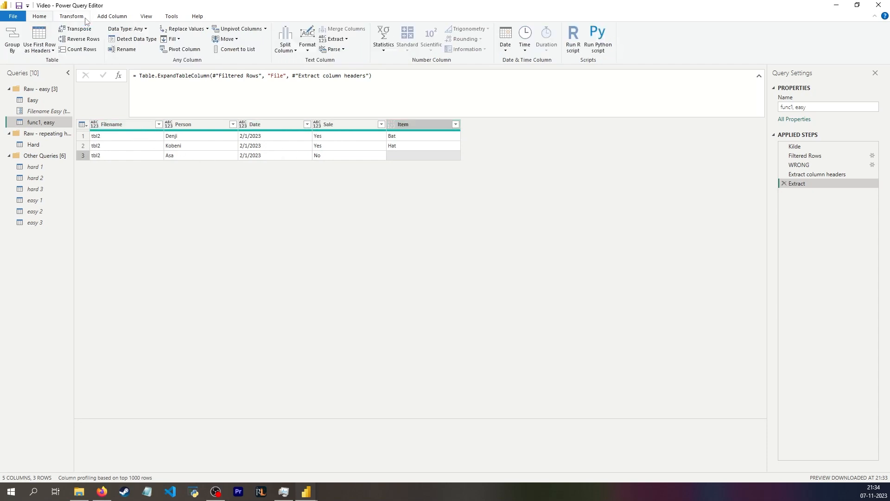
{"action": "left_click", "coordinate": [93, 127]}
{"action": "left_click", "coordinate": [416, 125], "text": "shift"}
{"action": "left_click", "coordinate": [194, 30]}
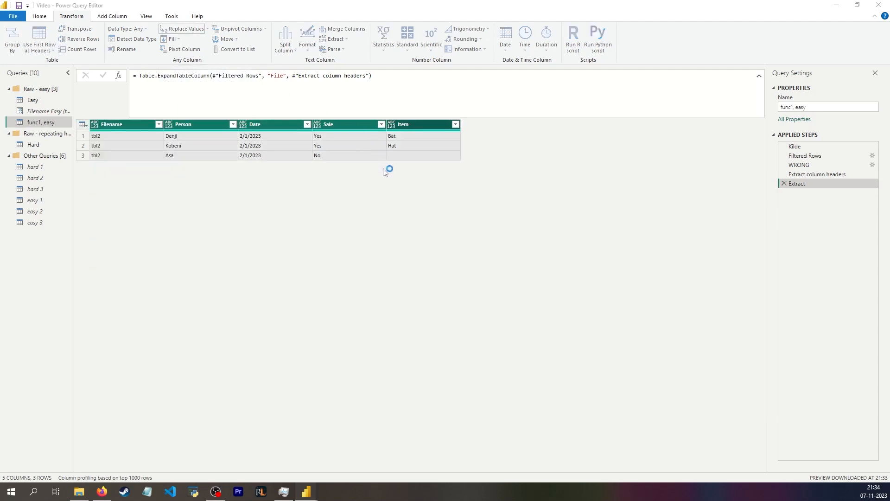
{"action": "left_click", "coordinate": [352, 250]}
{"action": "type", "text": "null"}
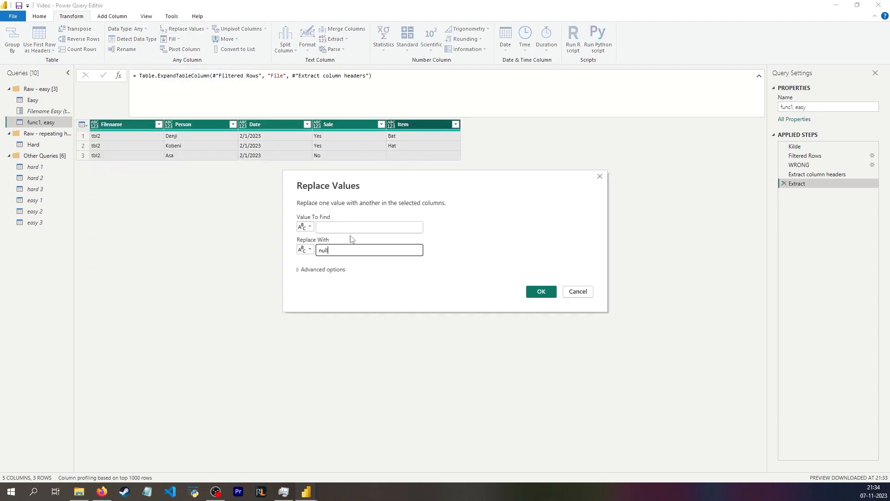
{"action": "left_click", "coordinate": [353, 228]}
{"action": "type", "text": "\""}
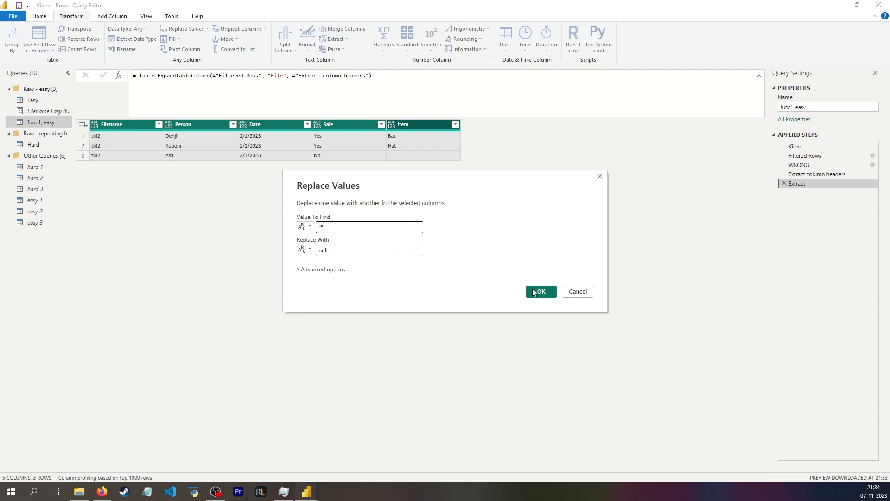
{"action": "left_click", "coordinate": [533, 292]}
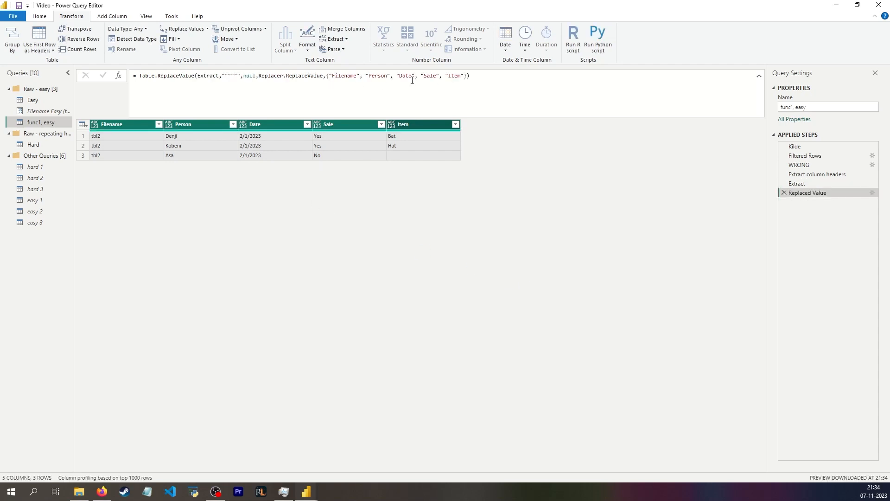
Make the replace use #"Extract column headers" as its column list, then test with the Filename Easy parameter set to tbl3
{"action": "left_click_drag", "start_coordinate": [327, 77], "coordinate": [465, 77]}
{"action": "key", "text": "BackSpace"}
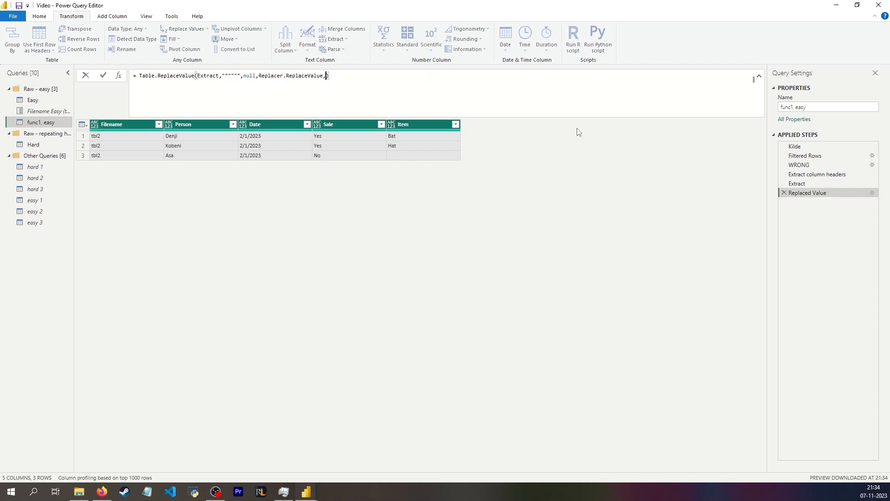
{"action": "type", "text": "extrac"}
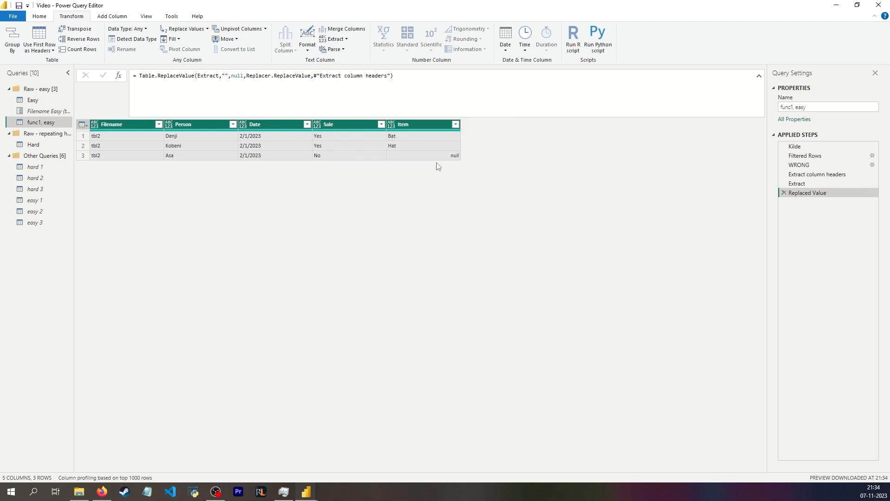
{"action": "left_click", "coordinate": [44, 112]}
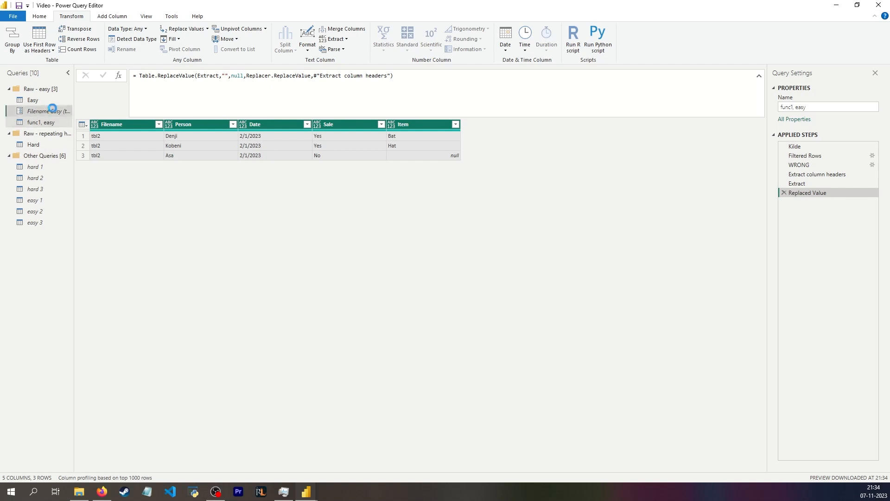
{"action": "left_click", "coordinate": [143, 87]}
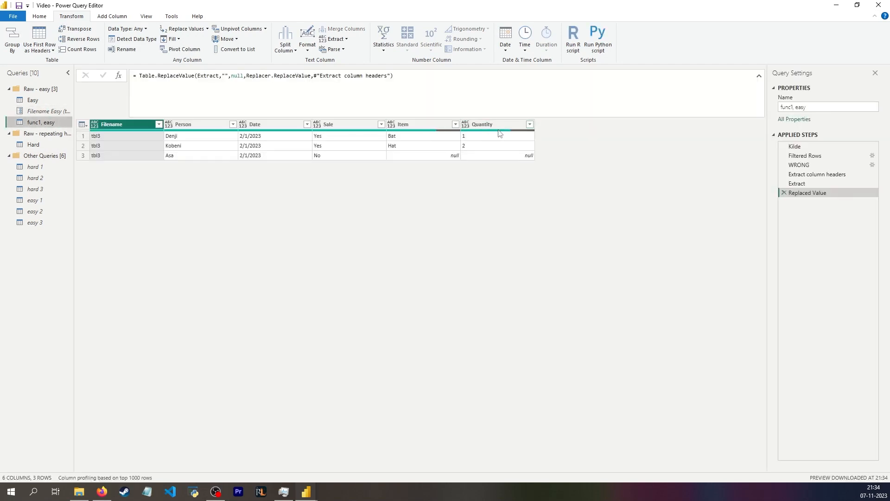
Create a function named funcEasy from the func1, easy query
{"action": "right_click", "coordinate": [48, 126]}
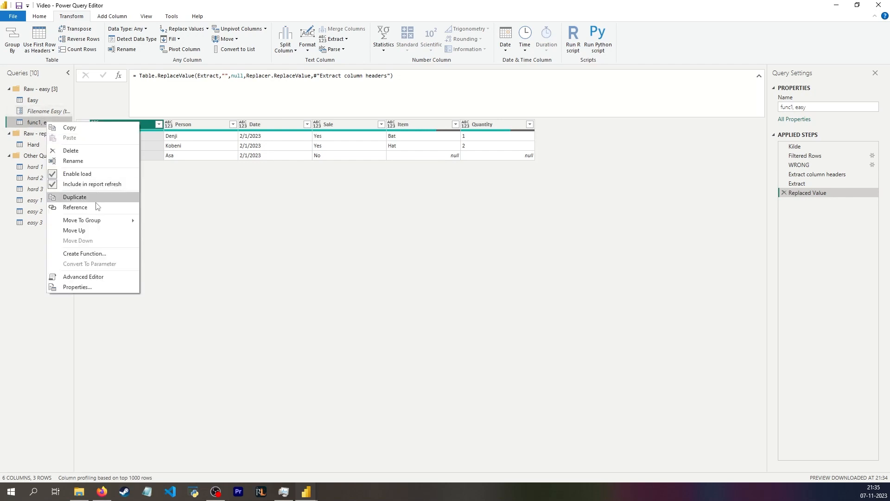
{"action": "left_click", "coordinate": [99, 255]}
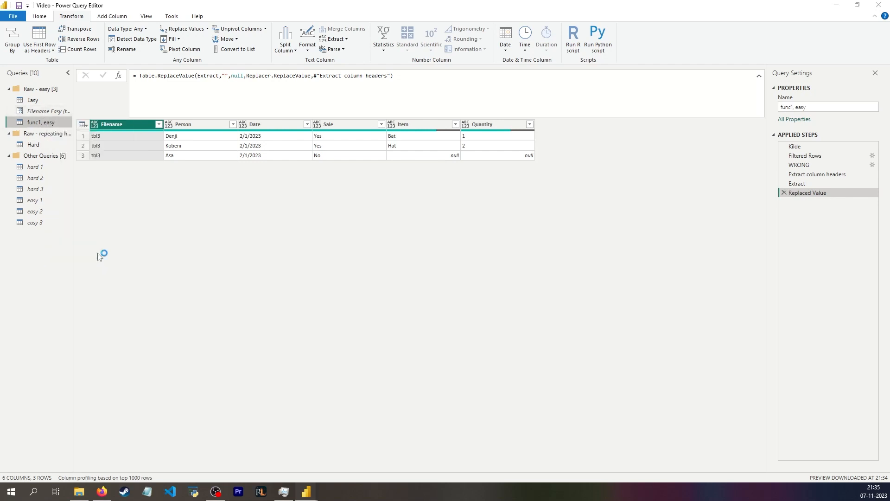
{"action": "type", "text": "funcEas"}
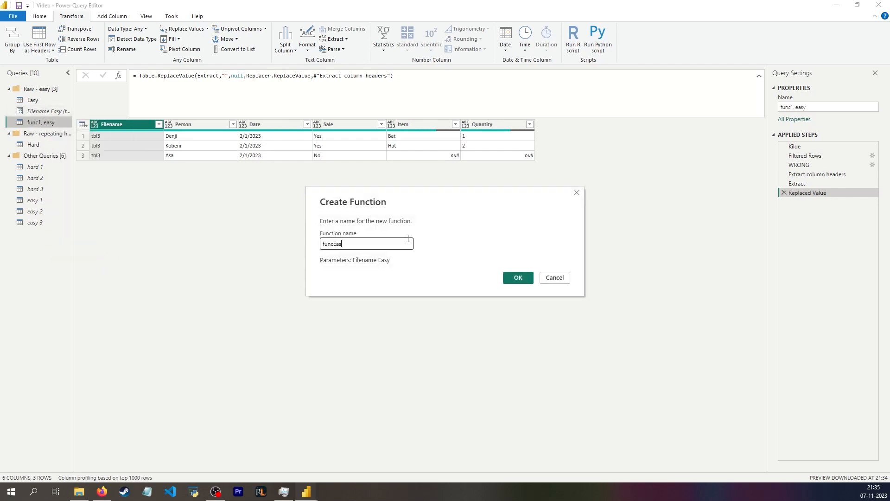
{"action": "type", "text": "y"}
{"action": "left_click", "coordinate": [518, 277]}
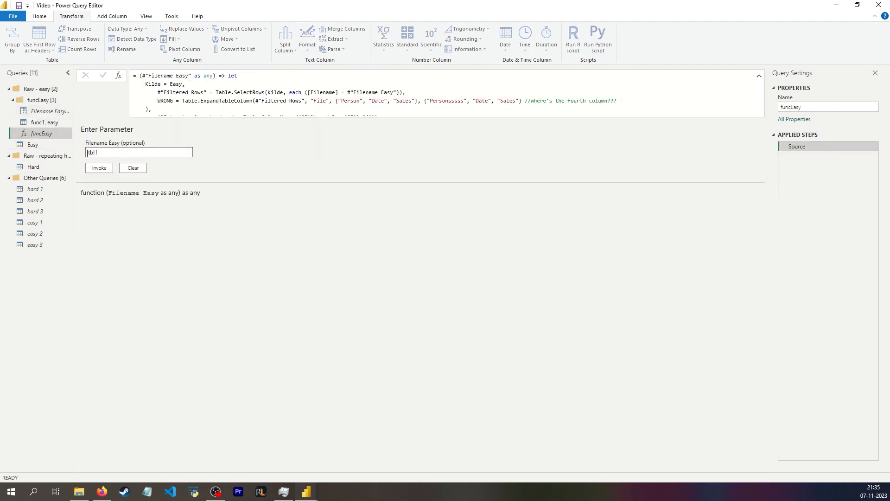
Invoke funcEasy with the filename tbl1
{"action": "left_click", "coordinate": [86, 153]}
{"action": "type", "text": "tbl1"}
{"action": "left_click", "coordinate": [99, 167]}
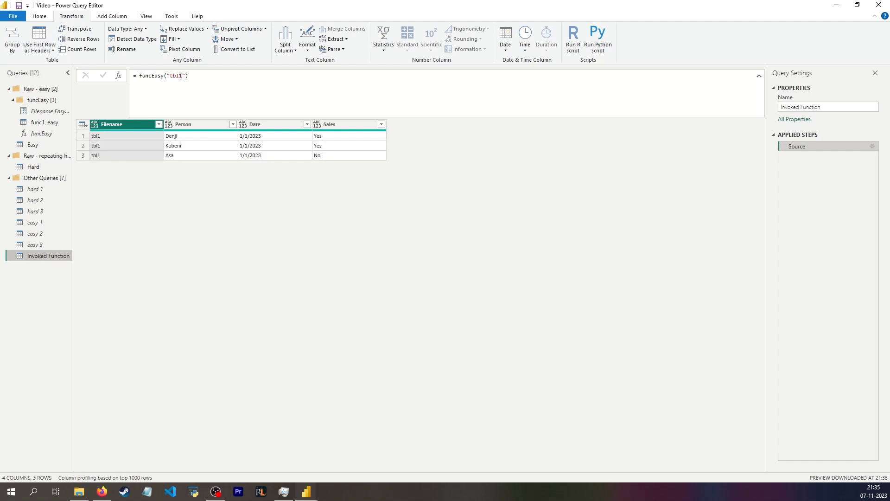
Move the Invoked Function query into the Raw - easy group
{"action": "left_click_drag", "start_coordinate": [181, 77], "coordinate": [170, 75]}
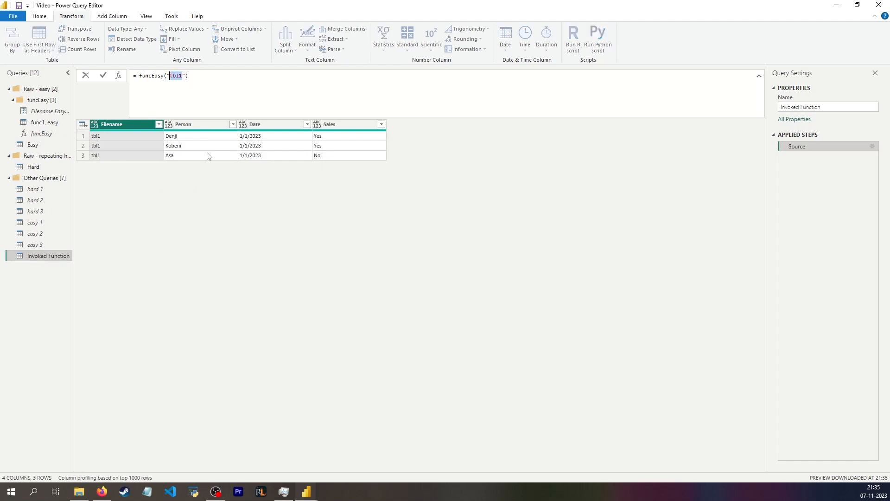
{"action": "left_click", "coordinate": [794, 169]}
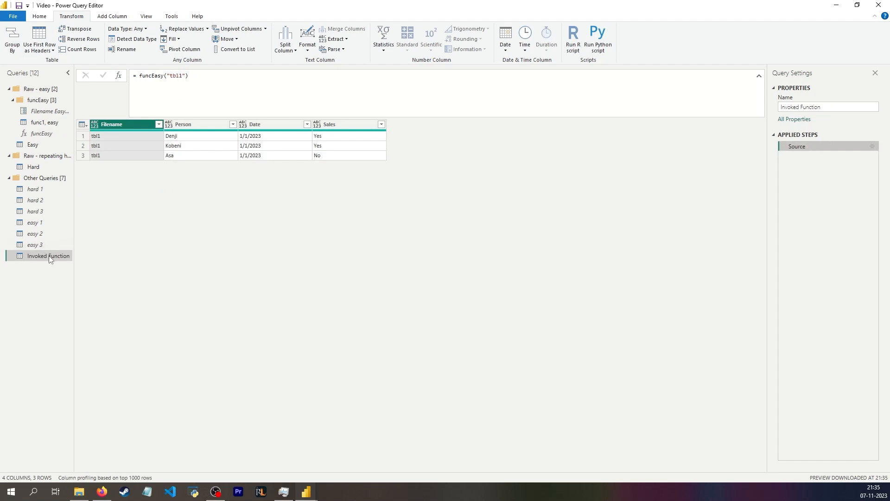
{"action": "left_click_drag", "start_coordinate": [48, 254], "coordinate": [40, 144]}
{"action": "left_click", "coordinate": [190, 79]}
{"action": "left_click_drag", "start_coordinate": [189, 80], "coordinate": [139, 78]}
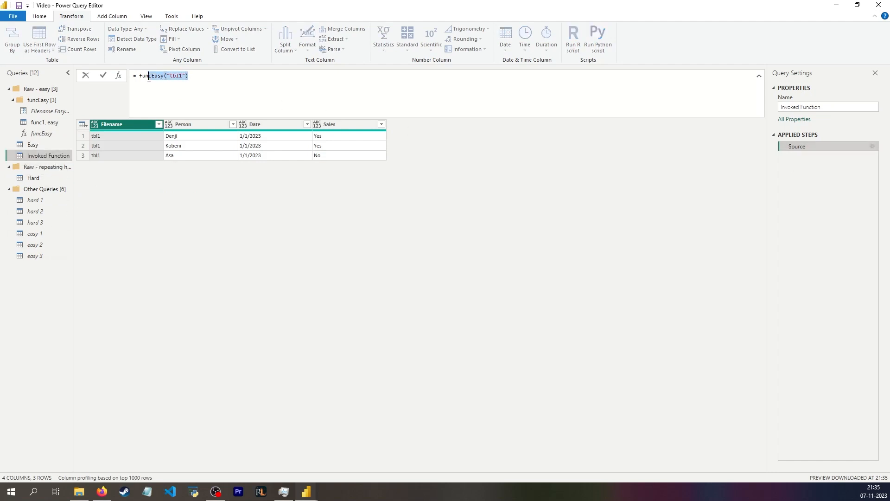
Set the Invoked Function query's source formula to the text tbl1
{"action": "type", "text": "tbl1"}
{"action": "key", "text": "Return"}
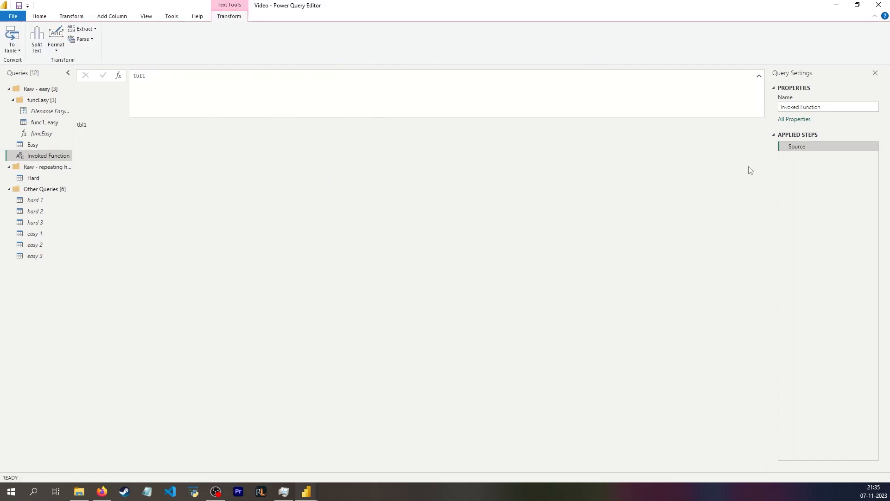
Add a new custom step and rename it Call a cute function
{"action": "left_click", "coordinate": [119, 78]}
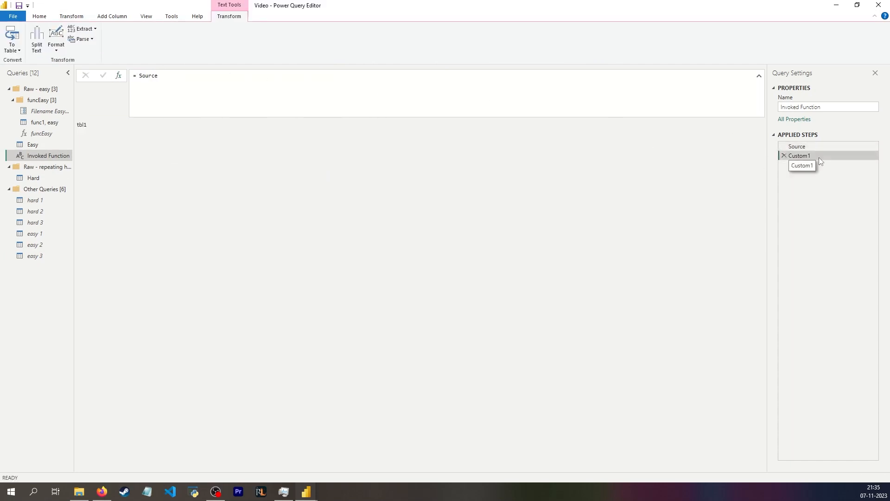
{"action": "left_click", "coordinate": [819, 157]}
{"action": "type", "text": "Call "}
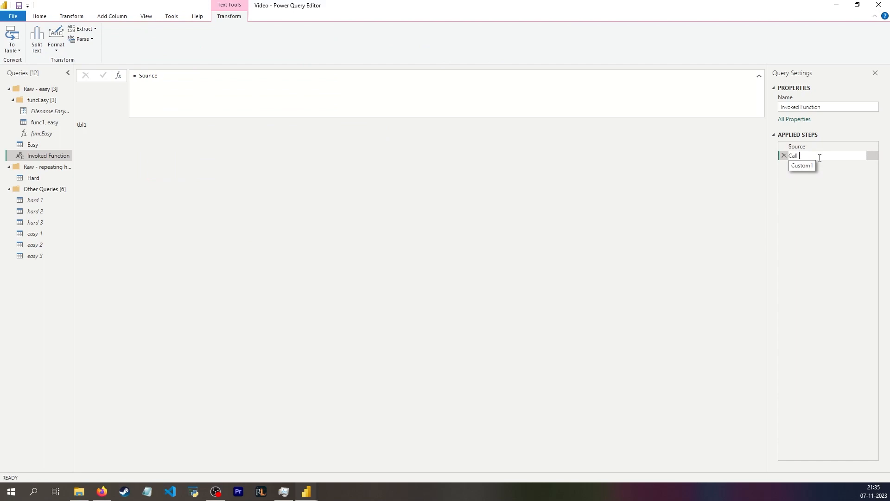
{"action": "type", "text": "a cute function"}
{"action": "key", "text": "Return"}
Set the Call a cute function step's formula to funcEasy(Source)
{"action": "double_click", "coordinate": [147, 75]}
{"action": "type", "text": "func"}
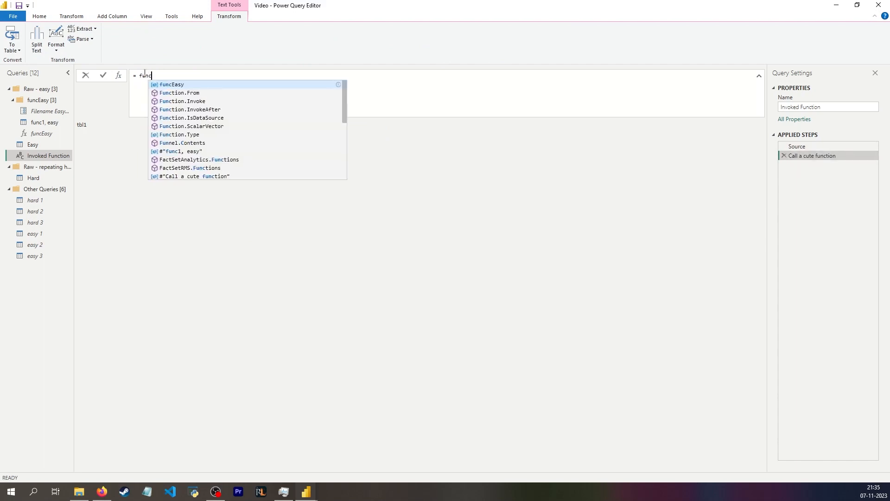
{"action": "key", "text": "Tab"}
{"action": "type", "text": "("}
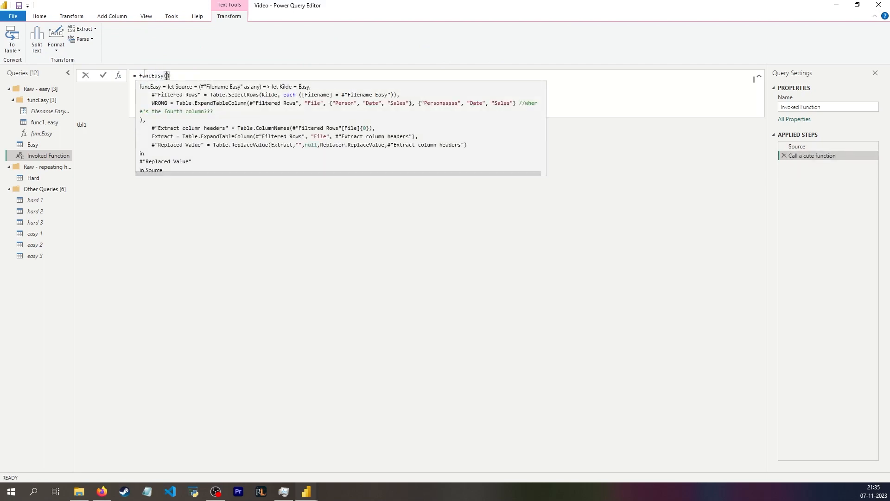
{"action": "type", "text": "Source"}
{"action": "key", "text": "Return"}
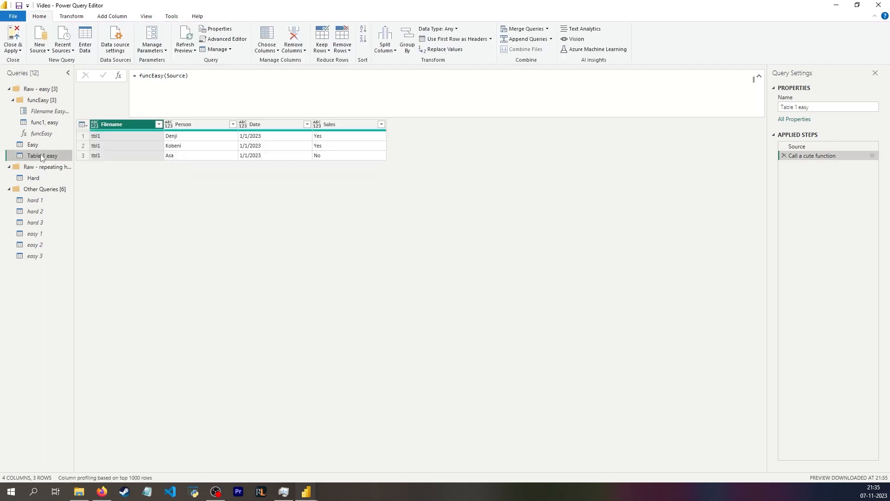
Duplicate the Table 1 easy query
{"action": "right_click", "coordinate": [45, 155]}
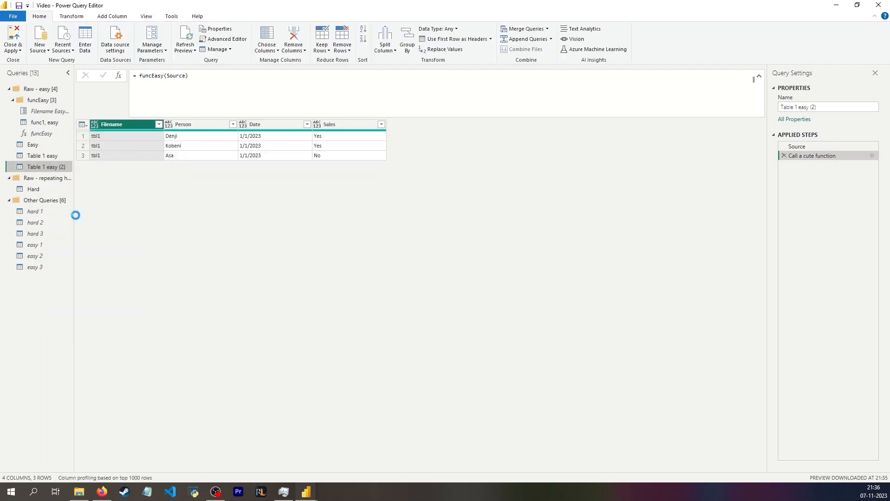
{"action": "left_click", "coordinate": [46, 156]}
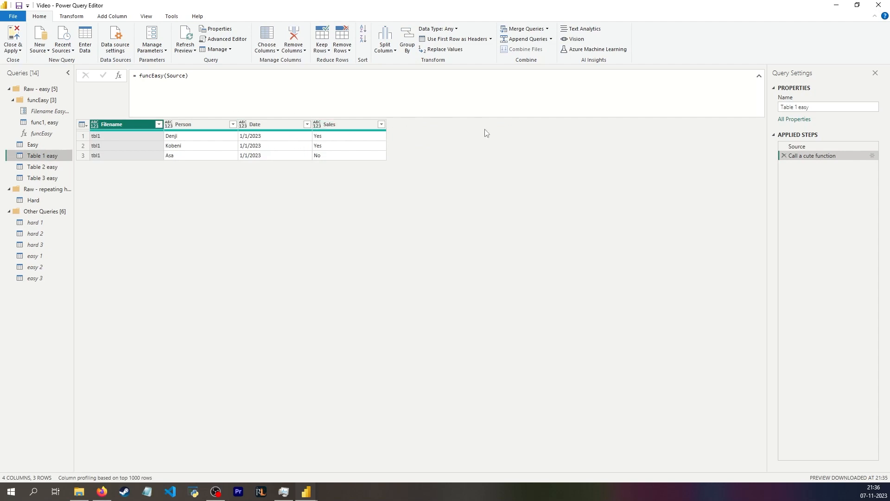
Review the results of the Table 1 easy, Table 2 easy and Table 3 easy queries
{"action": "left_click", "coordinate": [188, 126]}
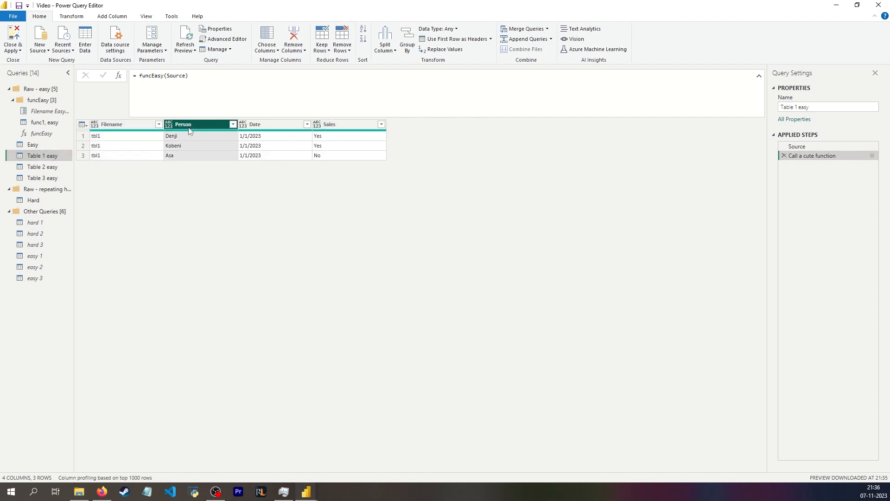
{"action": "left_click", "coordinate": [59, 168]}
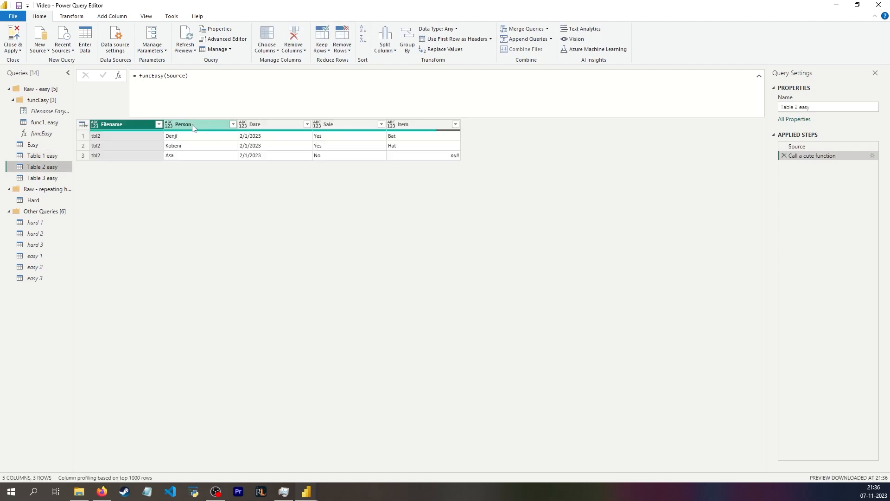
{"action": "left_click", "coordinate": [59, 179]}
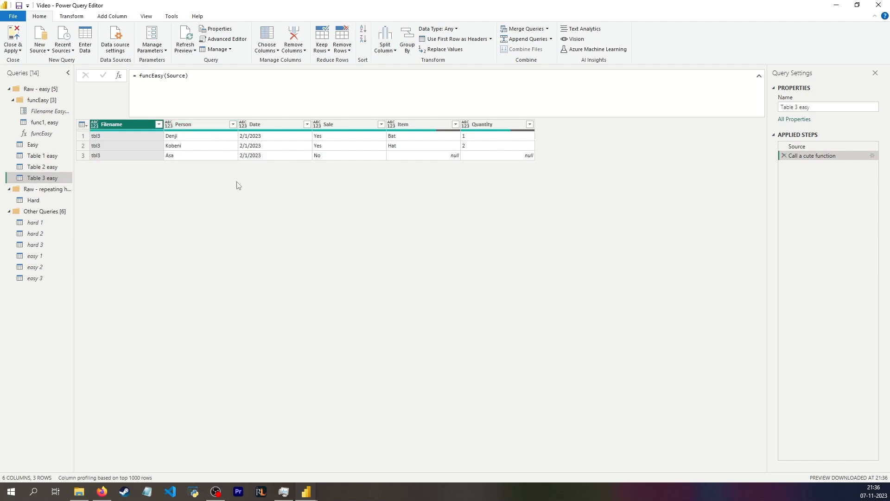
Examine the hard 1 table's raw data and the Hard query
{"action": "left_click", "coordinate": [49, 226]}
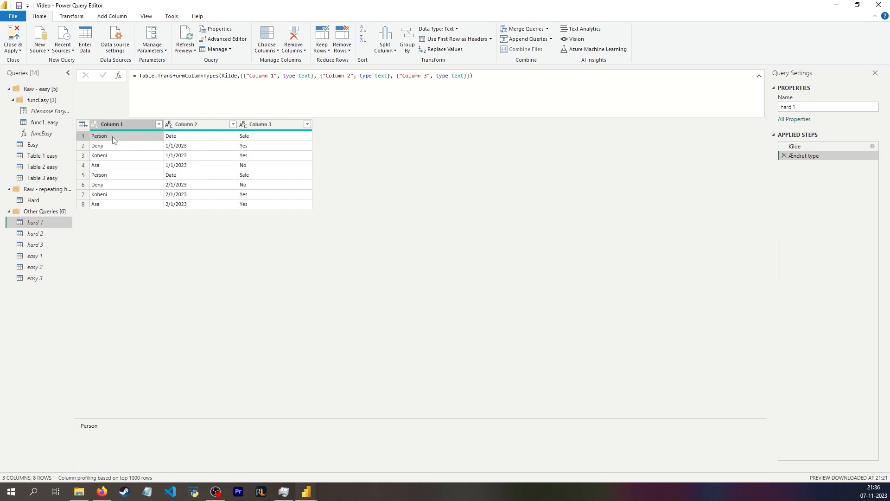
{"action": "left_click", "coordinate": [82, 124]}
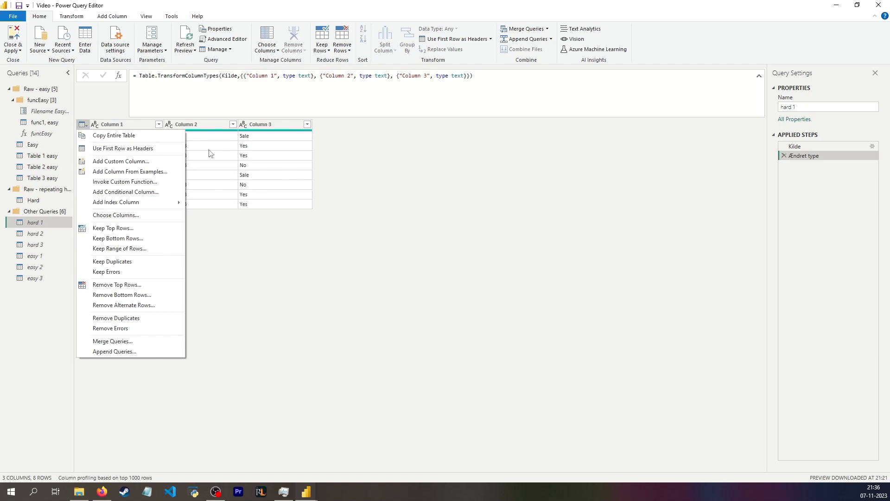
{"action": "left_click", "coordinate": [387, 168]}
{"action": "left_click", "coordinate": [34, 200]}
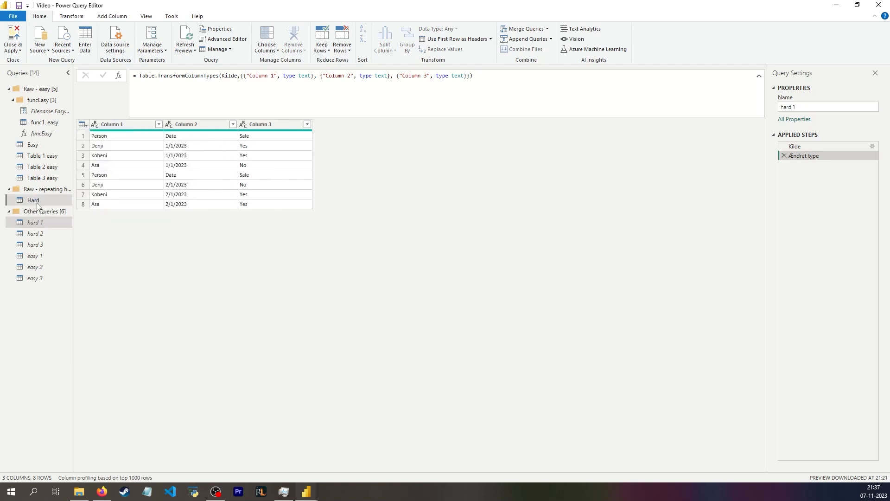
Create a new parameter named Filename Hard with current value tbl1
{"action": "left_click", "coordinate": [152, 47]}
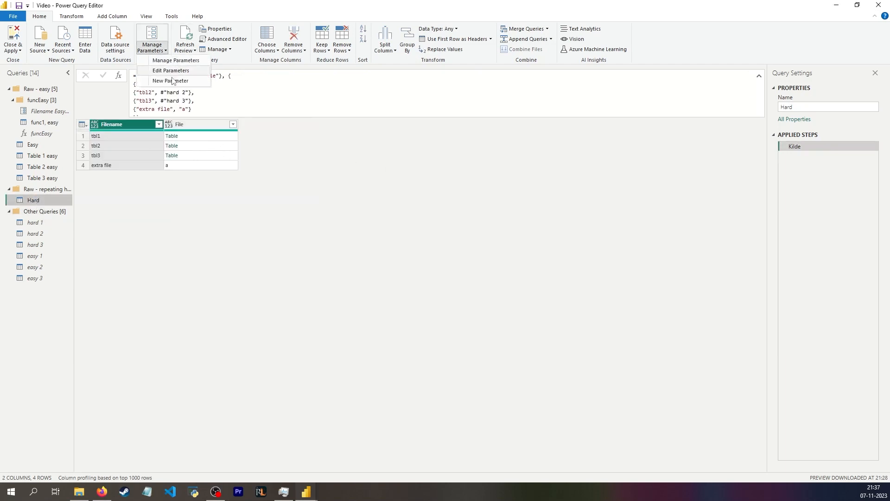
{"action": "left_click", "coordinate": [176, 81]}
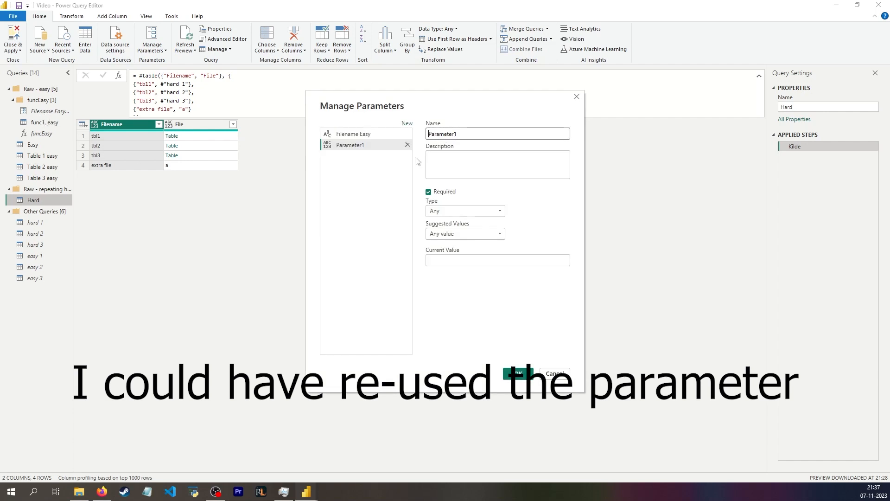
{"action": "left_click_drag", "start_coordinate": [458, 134], "coordinate": [378, 133]}
{"action": "type", "text": "tbl1"}
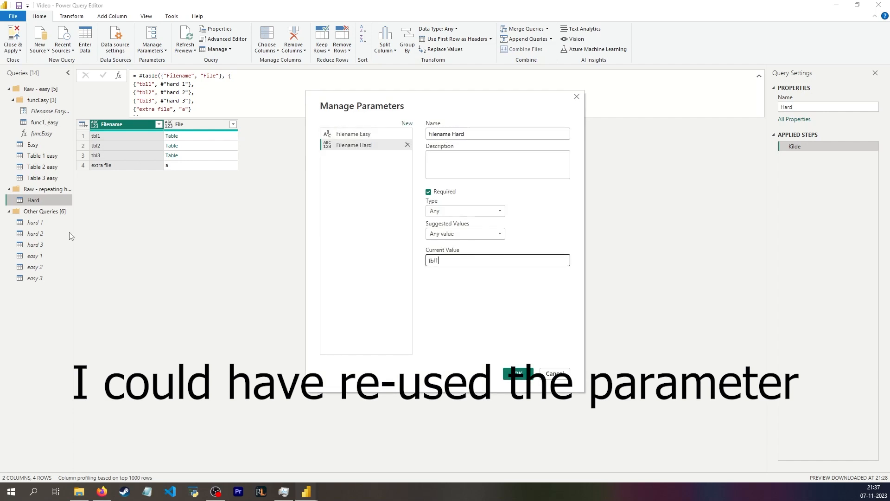
{"action": "left_click", "coordinate": [506, 373]}
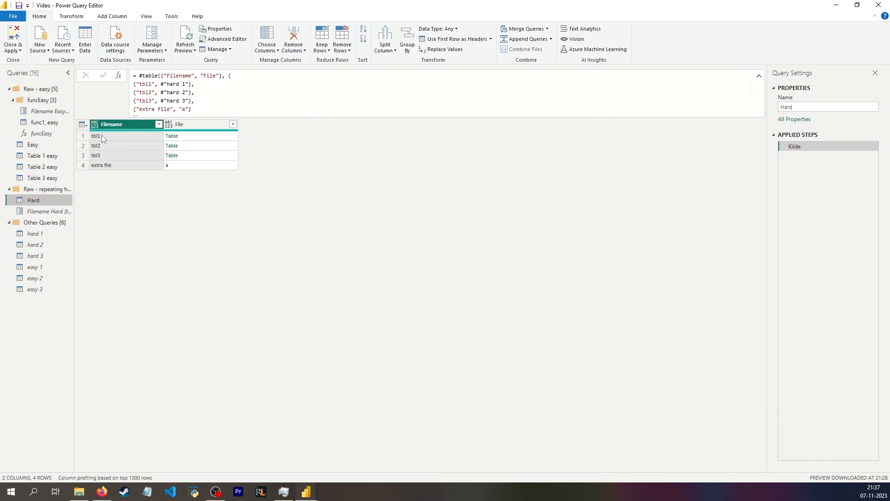
Create a blank query in the Raw - repeating hard group whose formula references Hard
{"action": "left_click", "coordinate": [101, 136]}
{"action": "right_click", "coordinate": [49, 188]}
{"action": "mouse_move", "coordinate": [83, 216]}
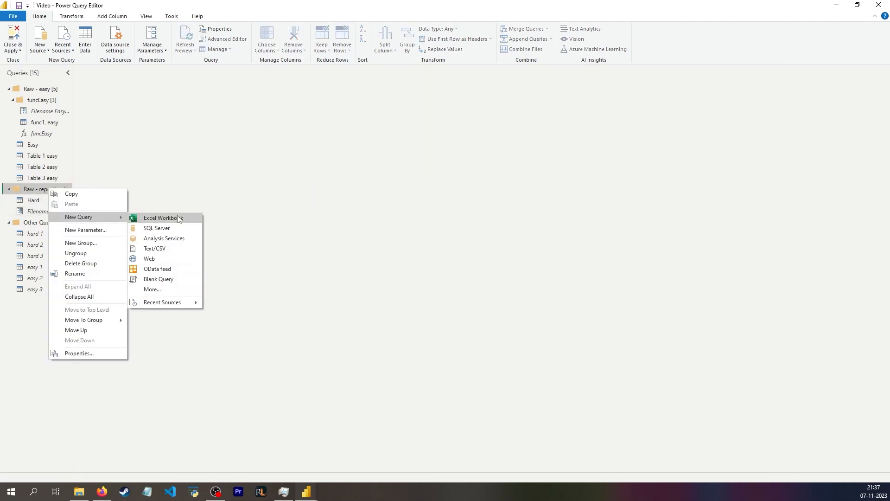
{"action": "left_click", "coordinate": [162, 280]}
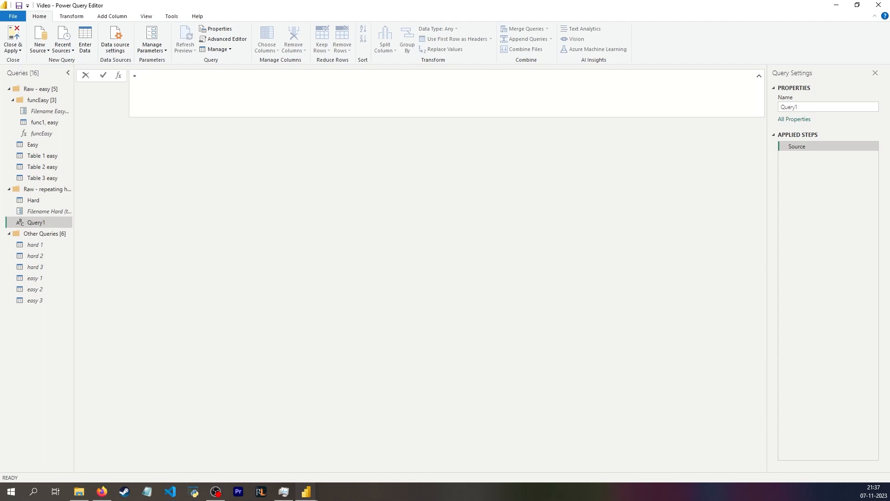
{"action": "type", "text": "Hard"}
{"action": "key", "text": "Return"}
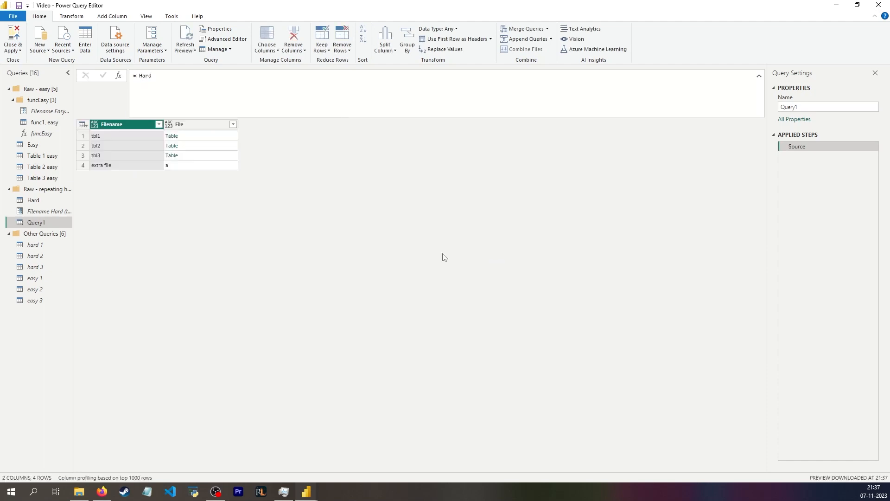
Filter the Filename column to tbl1, replacing the value with the #"Filename Hard" parameter
{"action": "left_click", "coordinate": [159, 124]}
{"action": "left_click", "coordinate": [51, 222]}
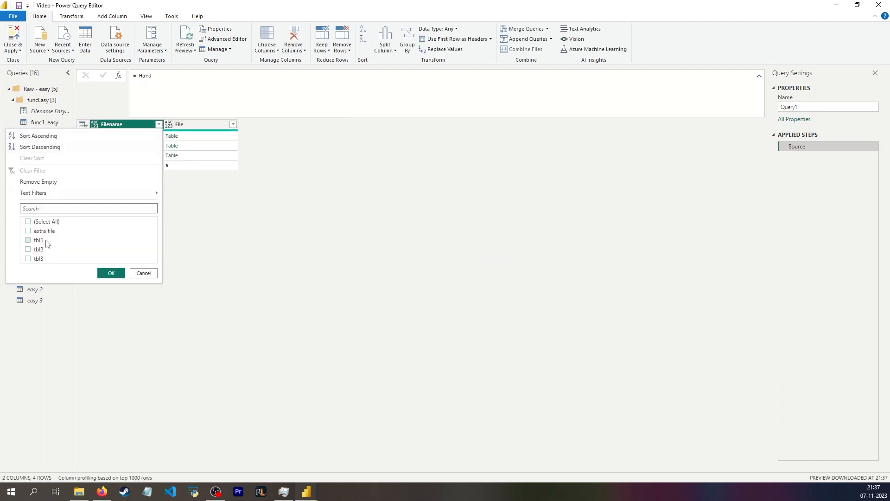
{"action": "left_click", "coordinate": [47, 240]}
{"action": "left_click", "coordinate": [111, 273]}
{"action": "left_click_drag", "start_coordinate": [293, 76], "coordinate": [274, 75]}
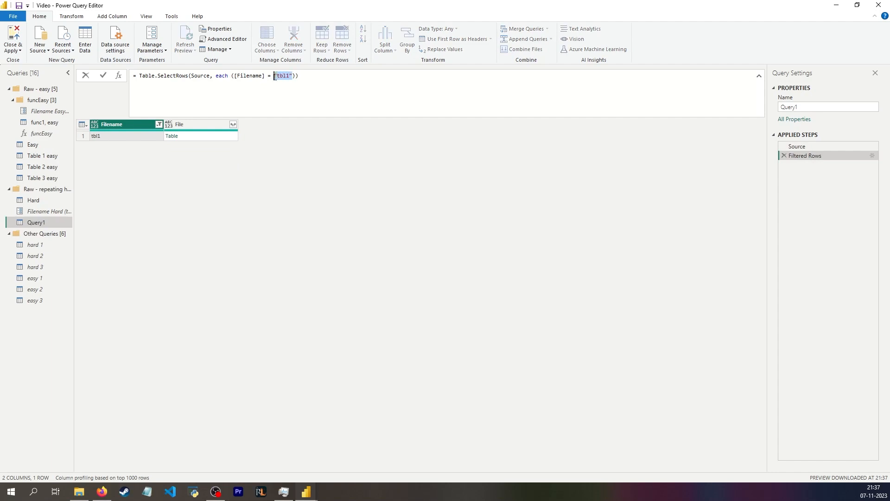
{"action": "key", "text": "BackSpace"}
{"action": "type", "text": "fil"}
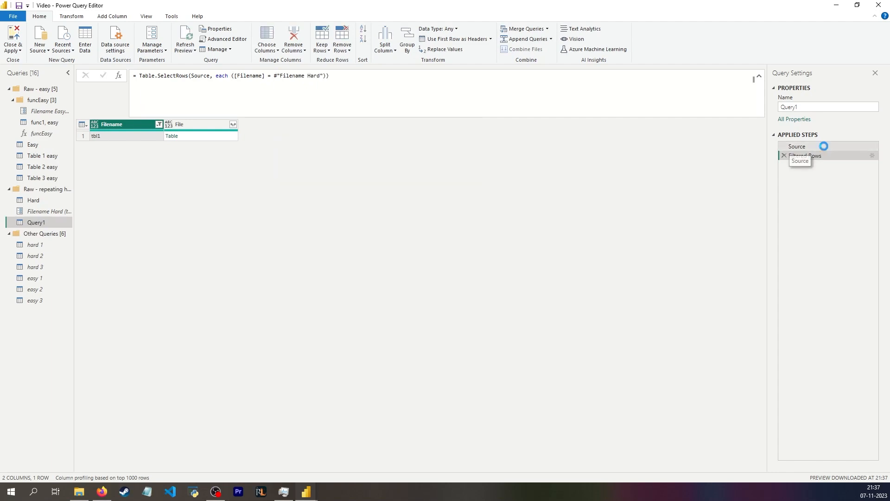
In the Advanced Editor, rename the filter step to Source and make the query return Source
{"action": "left_click", "coordinate": [823, 146]}
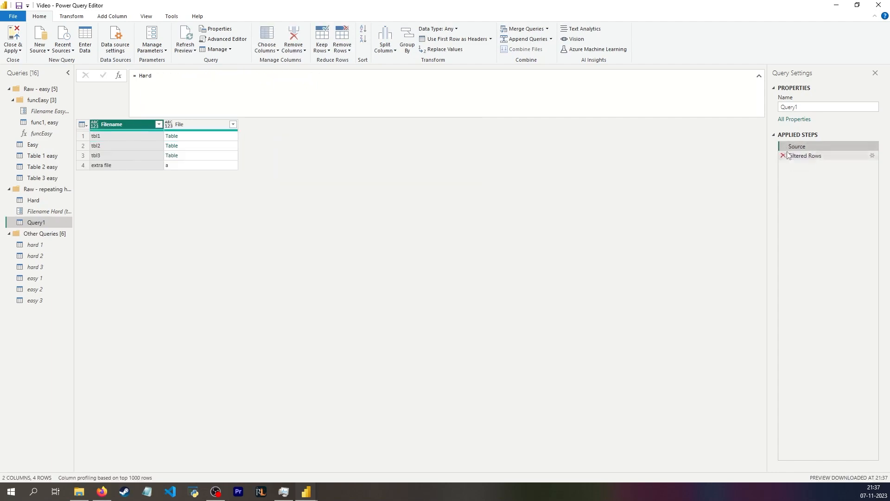
{"action": "left_click", "coordinate": [223, 39]}
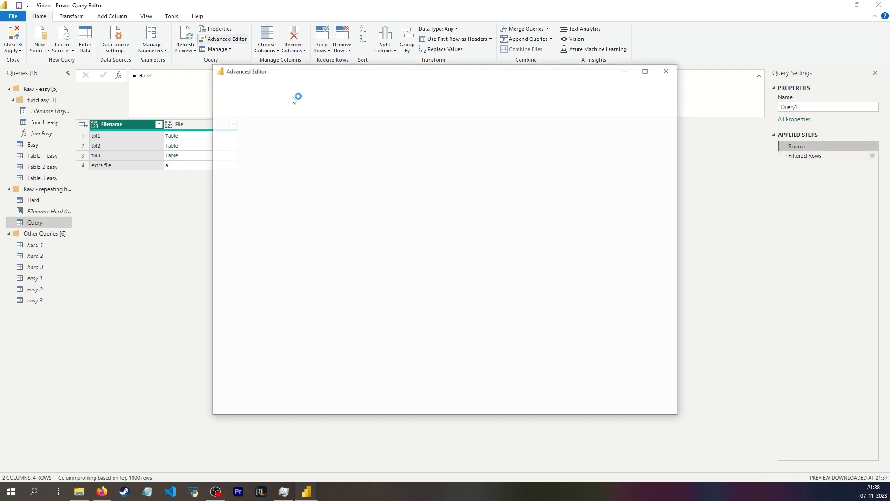
{"action": "left_click_drag", "start_coordinate": [290, 125], "coordinate": [245, 125]}
{"action": "key", "text": "BackSpace"}
{"action": "key", "text": "Delete"}
{"action": "key", "text": "Delete"}
{"action": "key", "text": "Delete"}
{"action": "key", "text": "Delete"}
{"action": "key", "text": "Delete"}
{"action": "type", "text": "Source = Table.SelectRows(Source, each ([Filename] = #\"Filename Hard"}
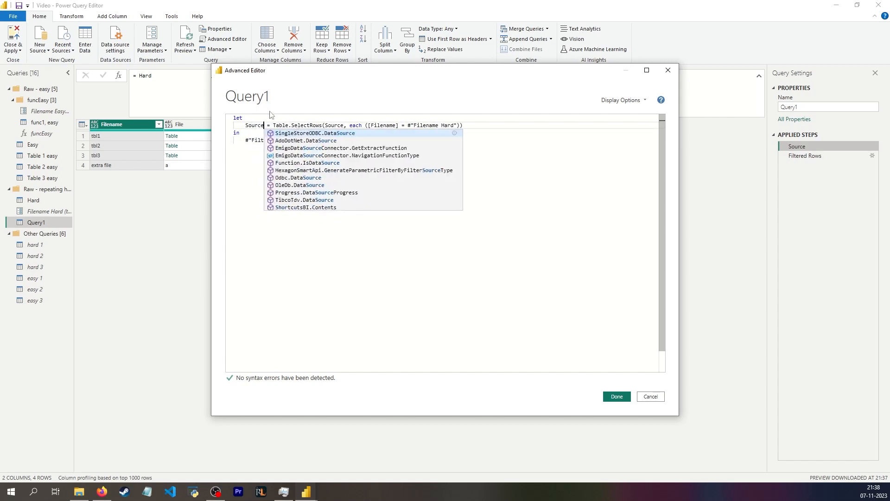
{"action": "left_click", "coordinate": [249, 140]}
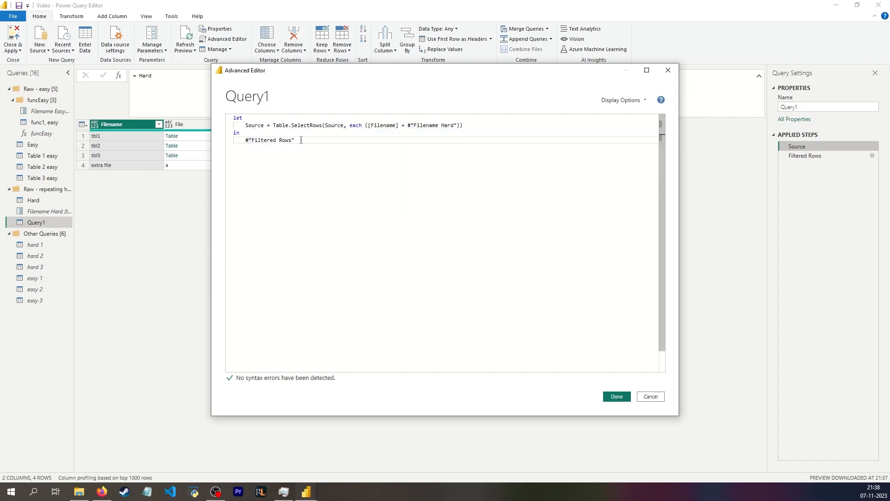
{"action": "left_click_drag", "start_coordinate": [300, 140], "coordinate": [245, 140]}
{"action": "type", "text": "Source"}
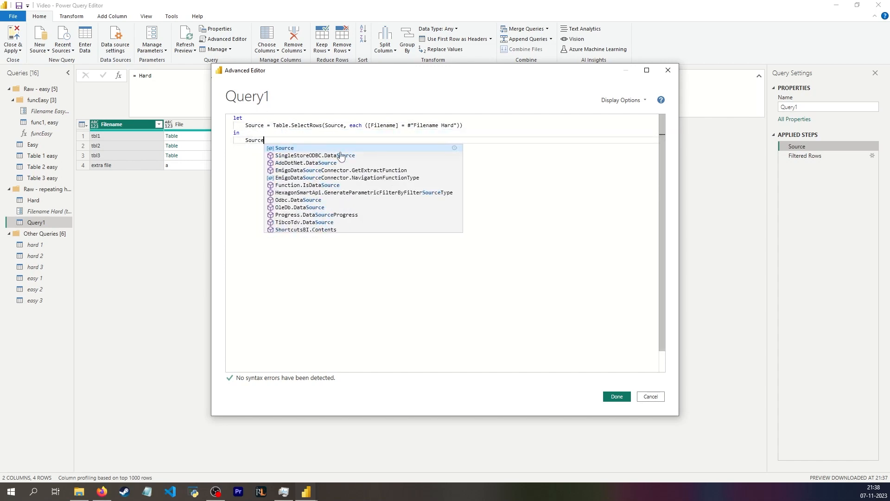
{"action": "left_click", "coordinate": [616, 396]}
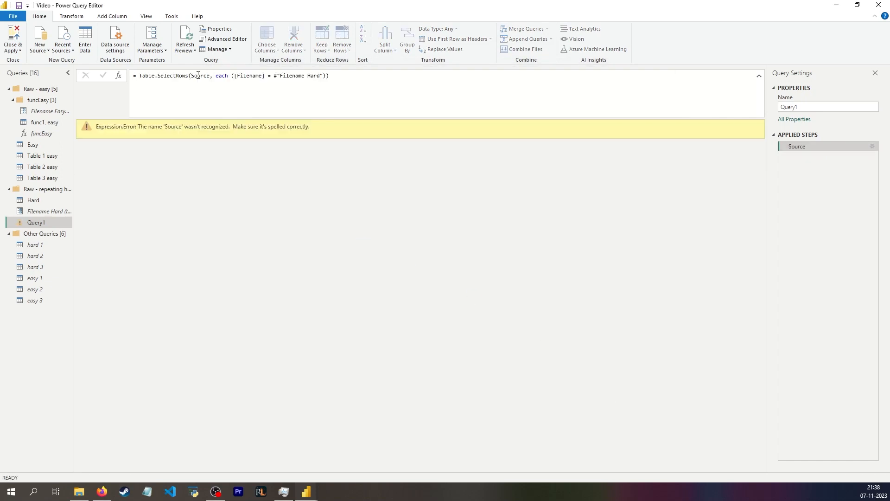
Make the Source step's Table.SelectRows filter the Hard query
{"action": "double_click", "coordinate": [198, 75]}
{"action": "type", "text": "Hard"}
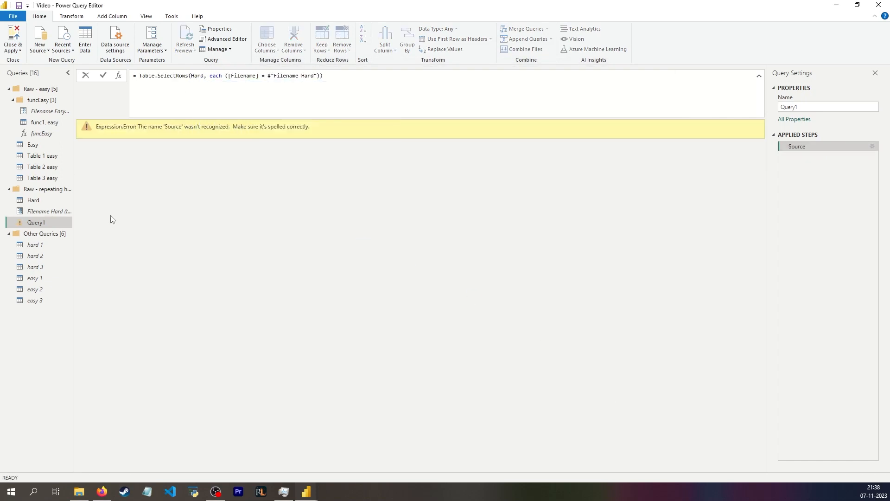
{"action": "key", "text": "Return"}
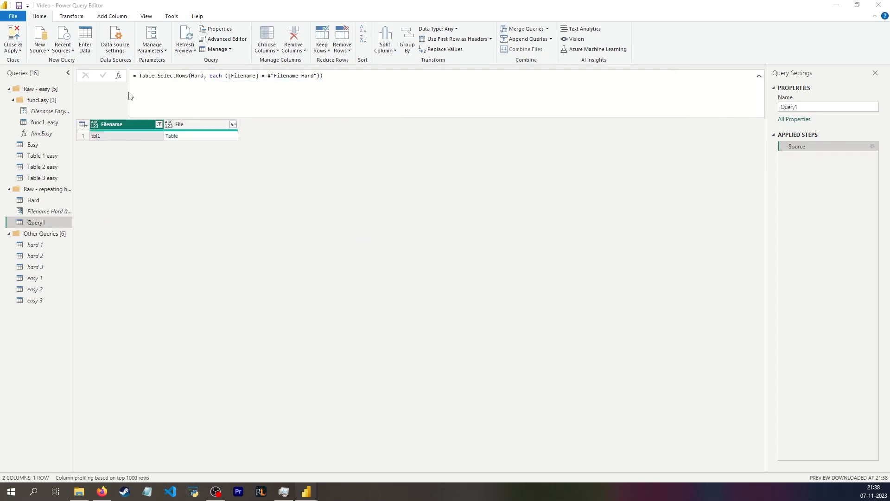
Add a Get column headers step with the formula Table.ColumnNames(Source[File]{0})
{"action": "left_click", "coordinate": [119, 75]}
{"action": "left_click", "coordinate": [201, 77]}
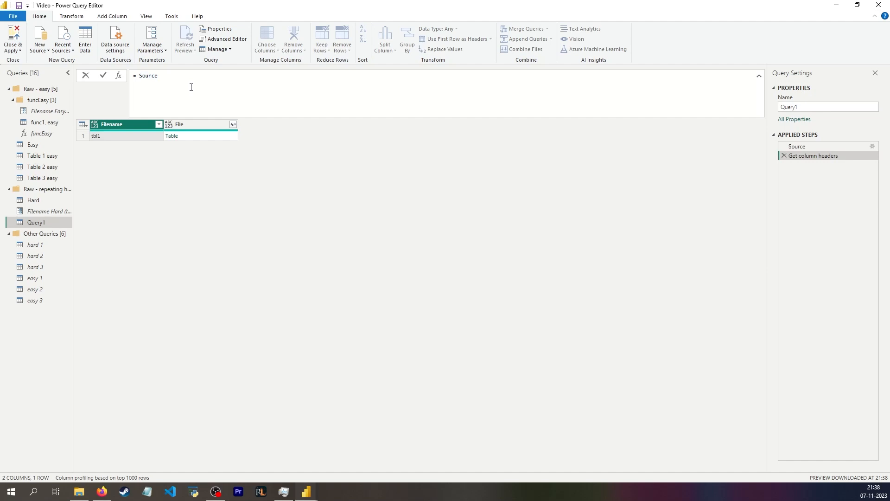
{"action": "type", "text": "table.ColumnNames("}
{"action": "key", "text": "End"}
{"action": "type", "text": "[File]{0})"}
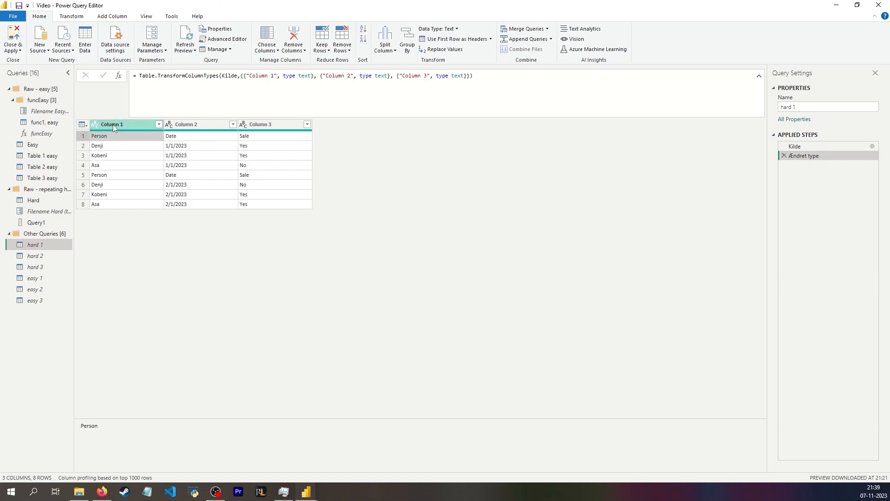
Open the Filename Hard parameter
{"action": "left_click", "coordinate": [69, 212]}
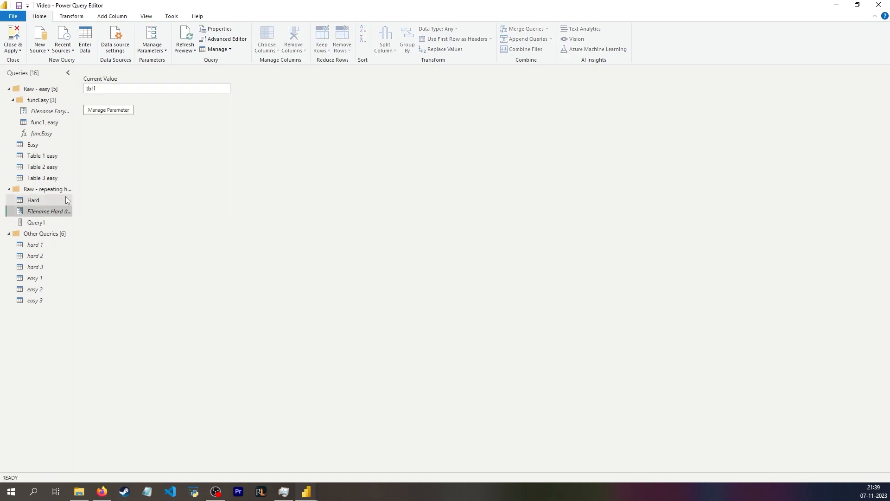
In Query1, add a step Table.ExpandTableColumn(Source, "File", #"Get column headers") and rename it Expanded
{"action": "left_click", "coordinate": [41, 220]}
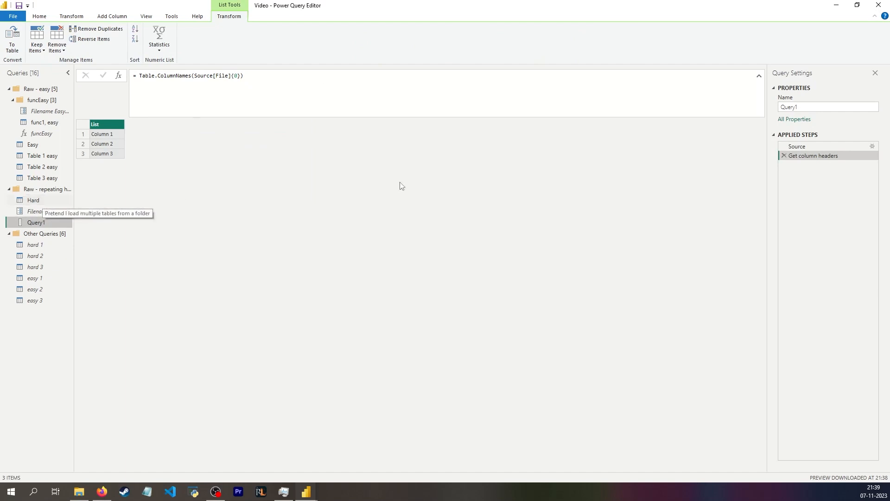
{"action": "left_click", "coordinate": [119, 75]}
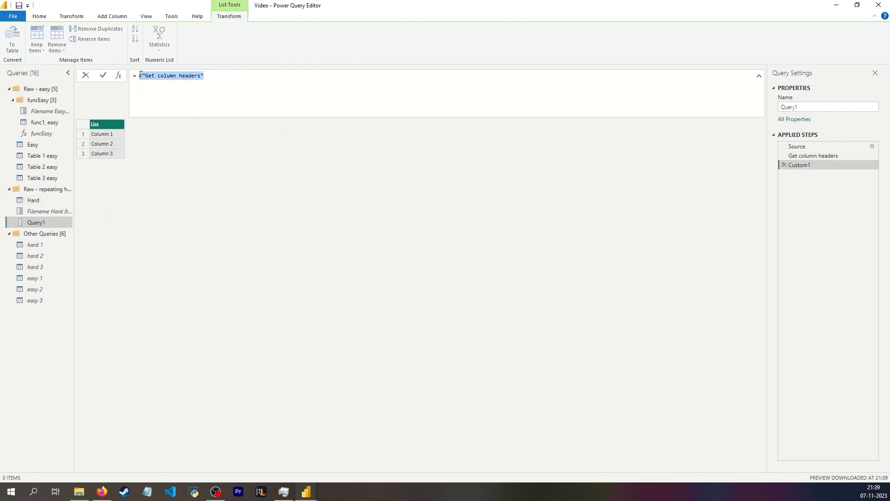
{"action": "type", "text": "tablet"}
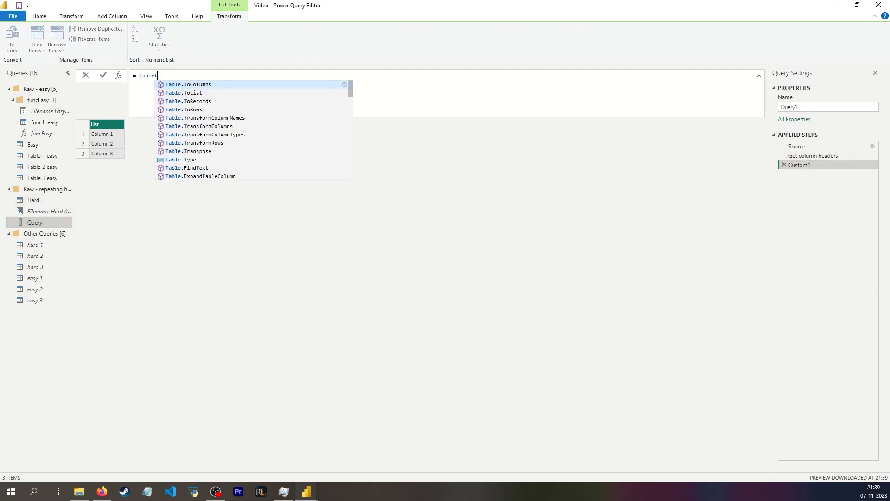
{"action": "type", "text": "Source,"}
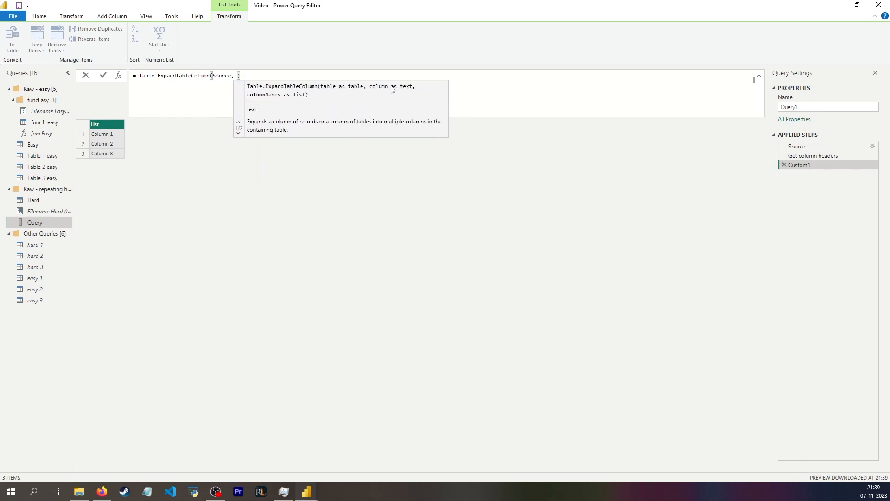
{"action": "type", "text": "\"File\", #\"Get column headers\""}
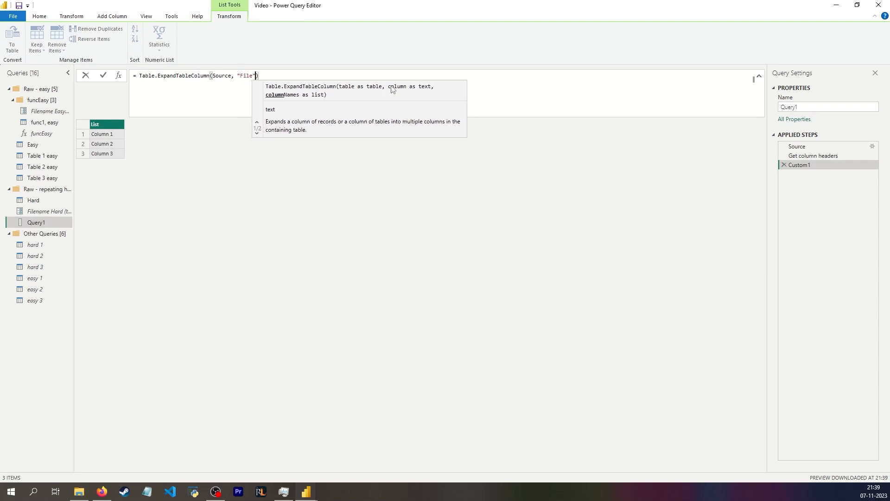
{"action": "key", "text": "Return"}
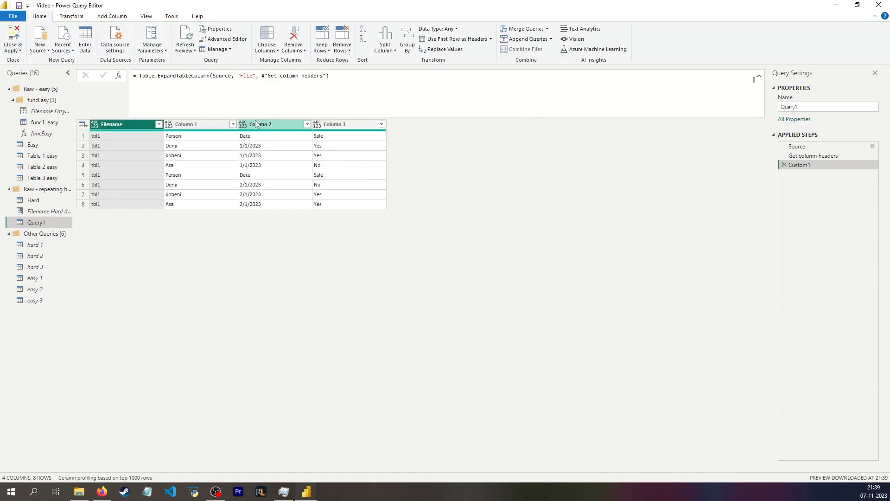
{"action": "double_click", "coordinate": [811, 165]}
{"action": "type", "text": "Expanded"}
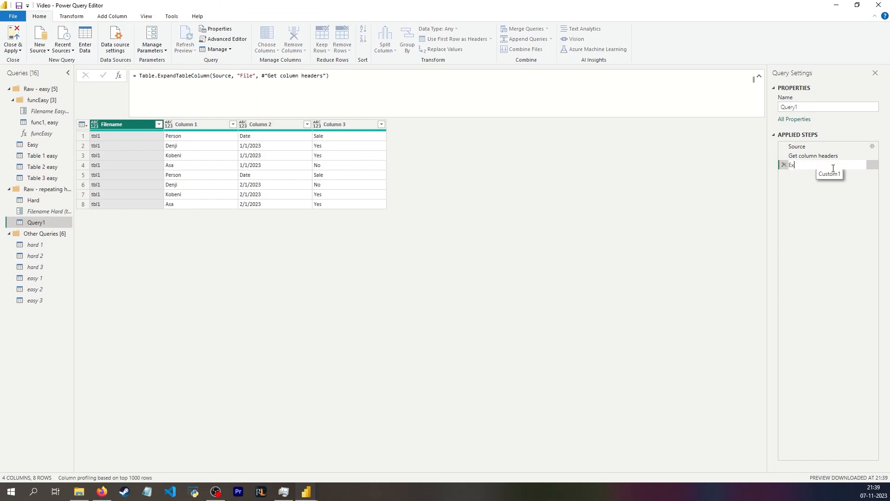
{"action": "key", "text": "Return"}
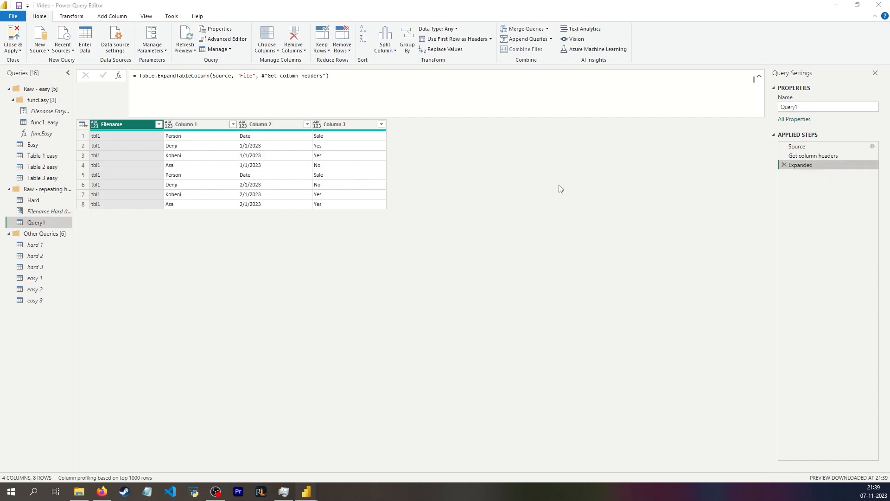
Add a filter step on Column 1 and edit its condition to keep rows where [Column 1] <> null
{"action": "left_click", "coordinate": [189, 139]}
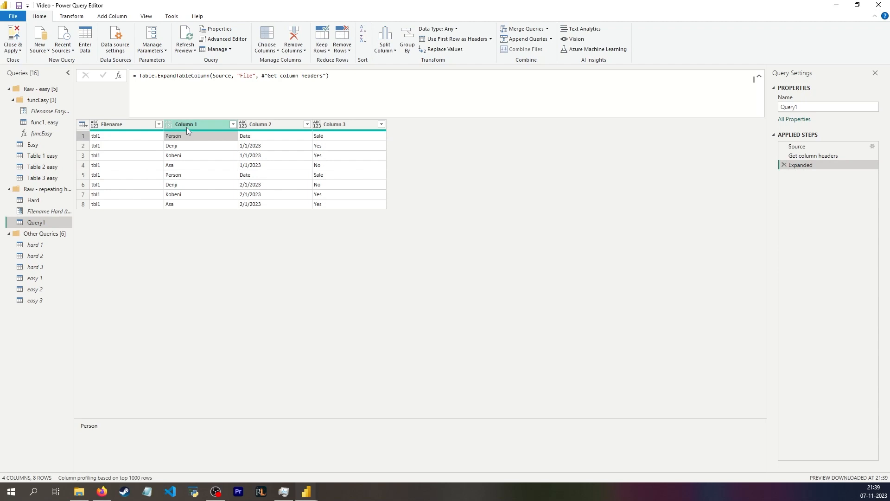
{"action": "left_click", "coordinate": [180, 145]}
{"action": "left_click", "coordinate": [181, 138]}
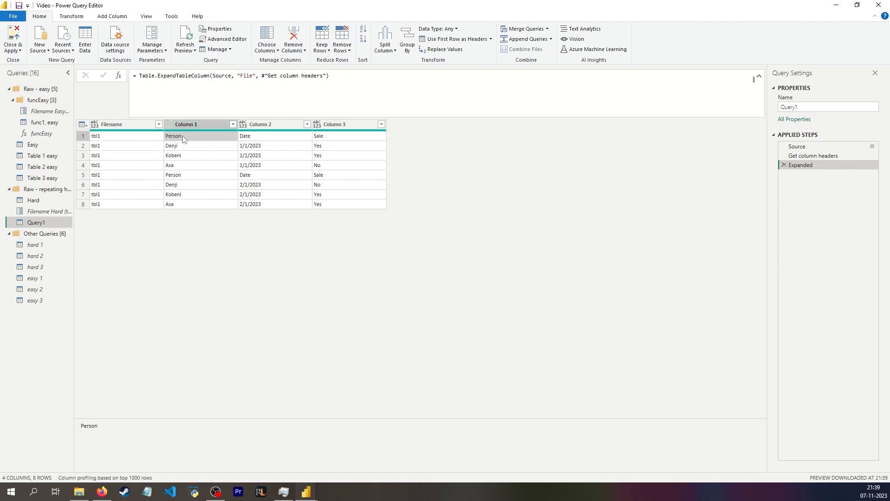
{"action": "left_click", "coordinate": [190, 125]}
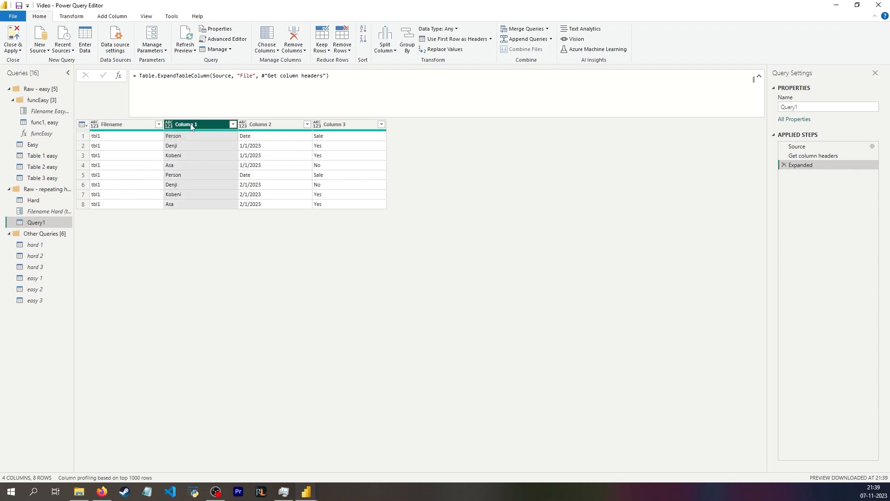
{"action": "left_click", "coordinate": [112, 126]}
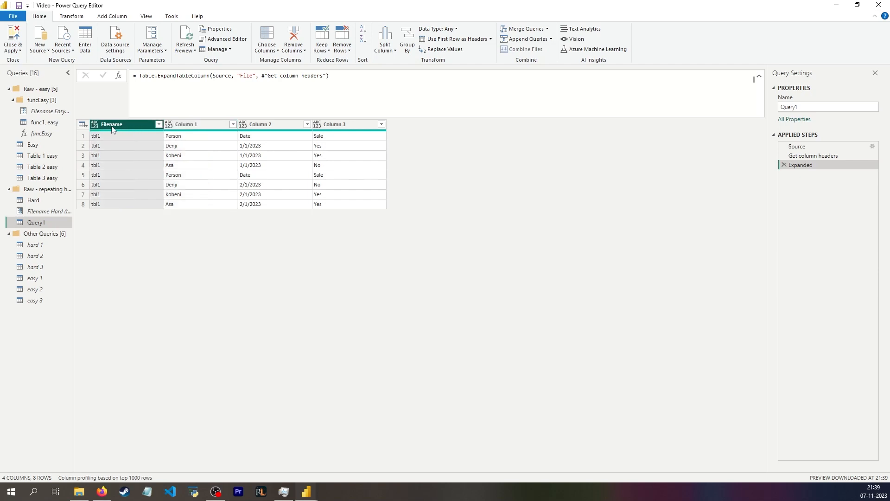
{"action": "left_click", "coordinate": [195, 127]}
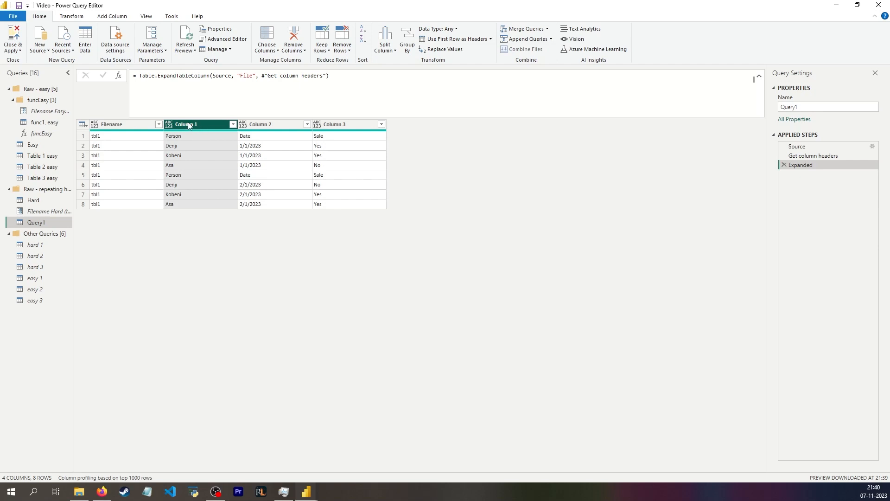
{"action": "left_click", "coordinate": [179, 136]}
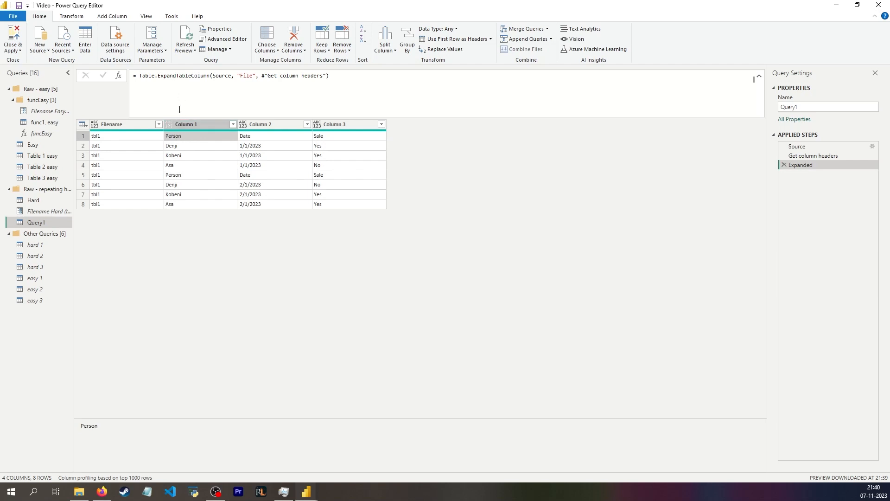
{"action": "left_click", "coordinate": [233, 124]}
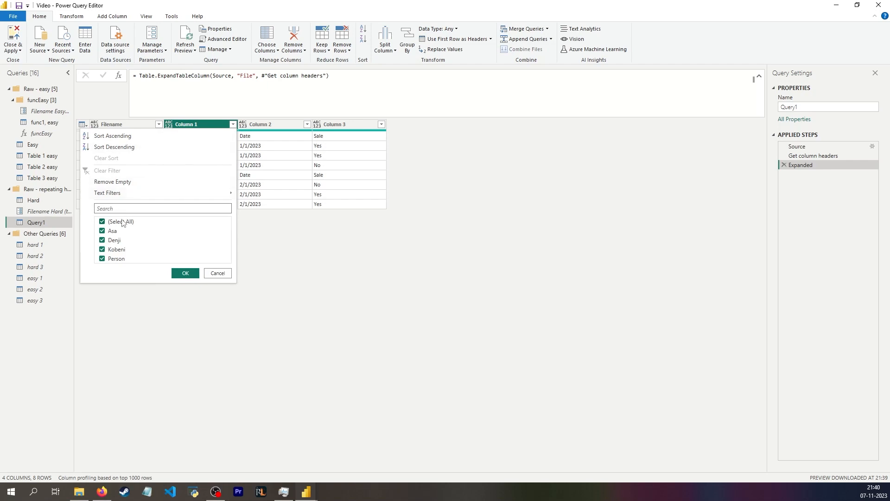
{"action": "left_click", "coordinate": [121, 231]}
{"action": "left_click", "coordinate": [185, 272]}
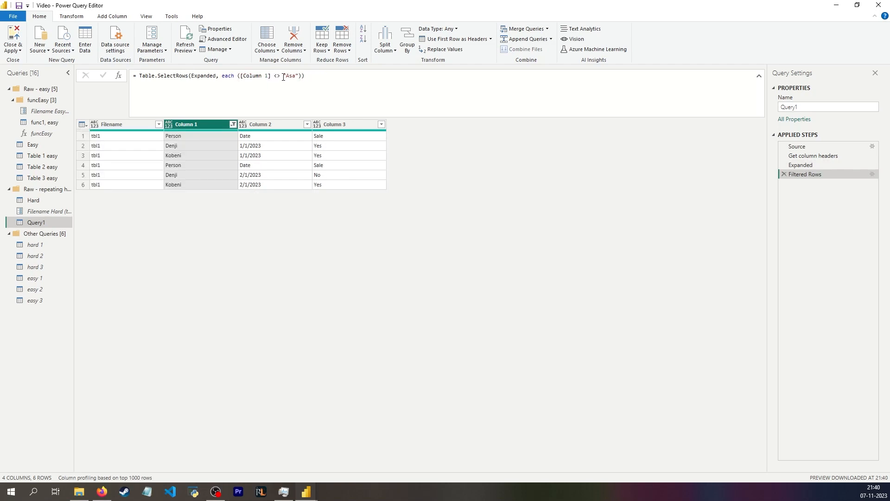
{"action": "left_click_drag", "start_coordinate": [283, 76], "coordinate": [300, 78]}
{"action": "type", "text": "null"}
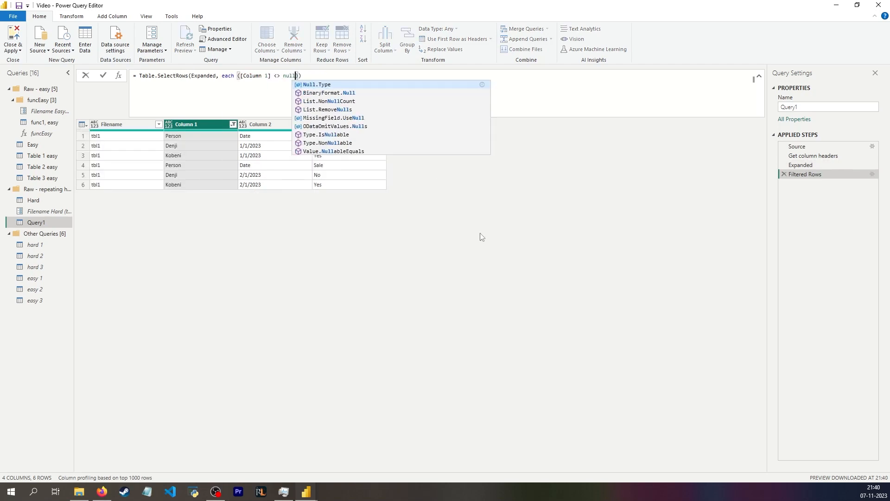
Rename the filter step to Remove nulls
{"action": "left_click", "coordinate": [825, 172]}
{"action": "type", "text": "Remove nulls"}
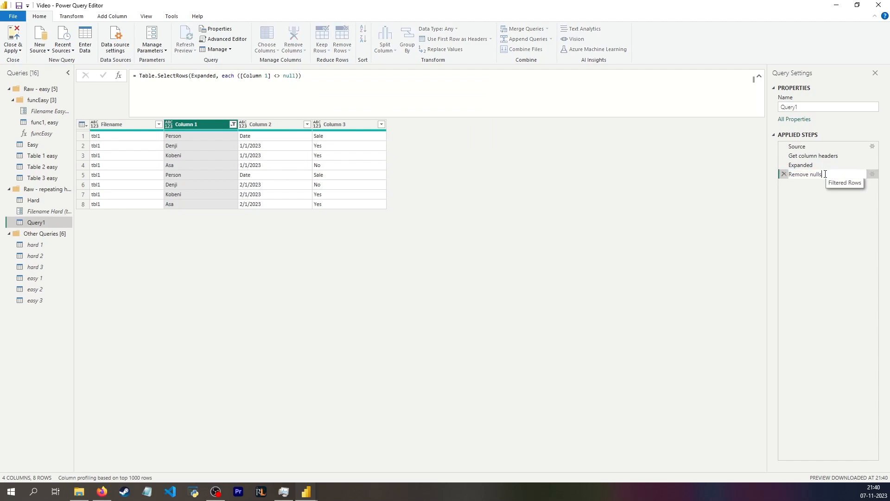
{"action": "key", "text": "Return"}
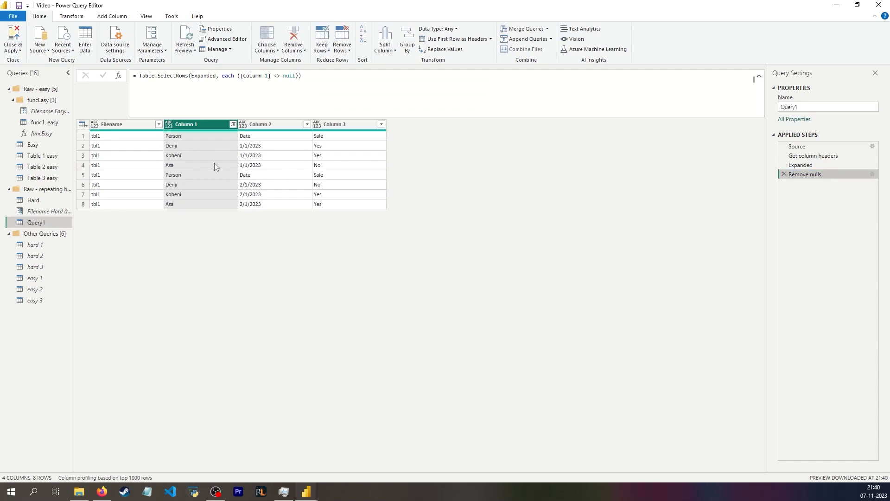
Add a step returning the first Column 1 value with the formula #"Remove nulls"[Column 1]{0}
{"action": "left_click", "coordinate": [174, 138]}
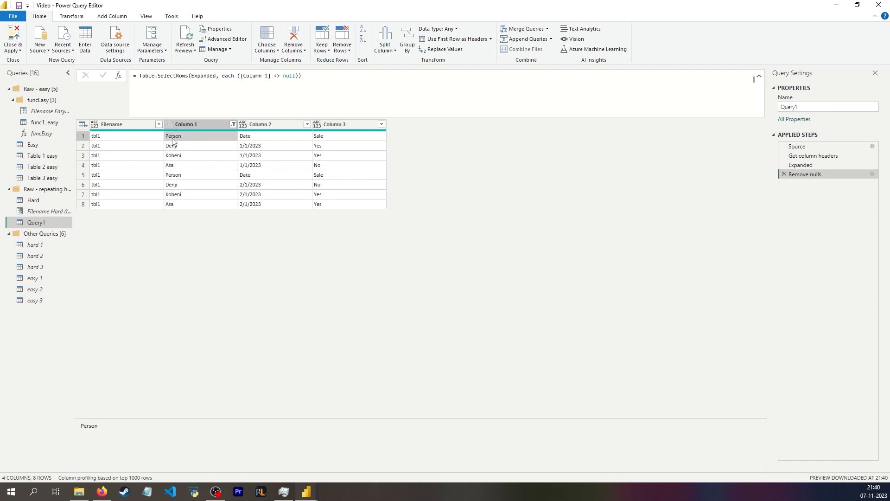
{"action": "left_click", "coordinate": [119, 75]}
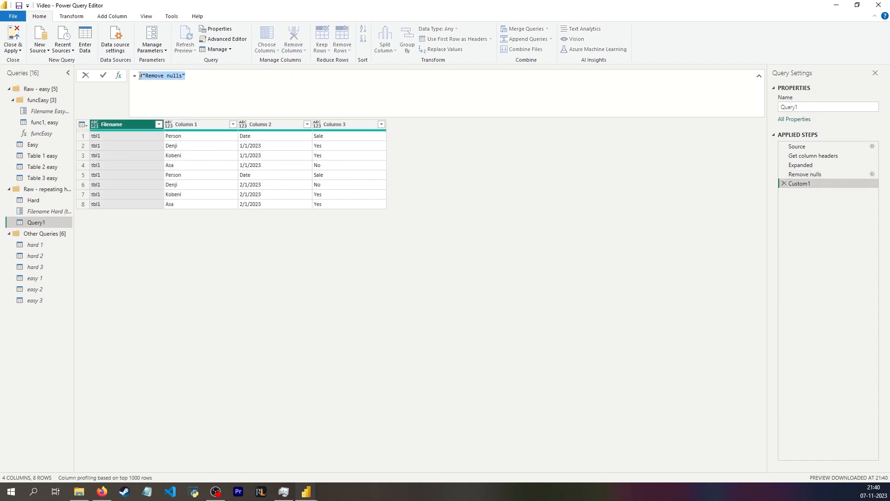
{"action": "key", "text": "End"}
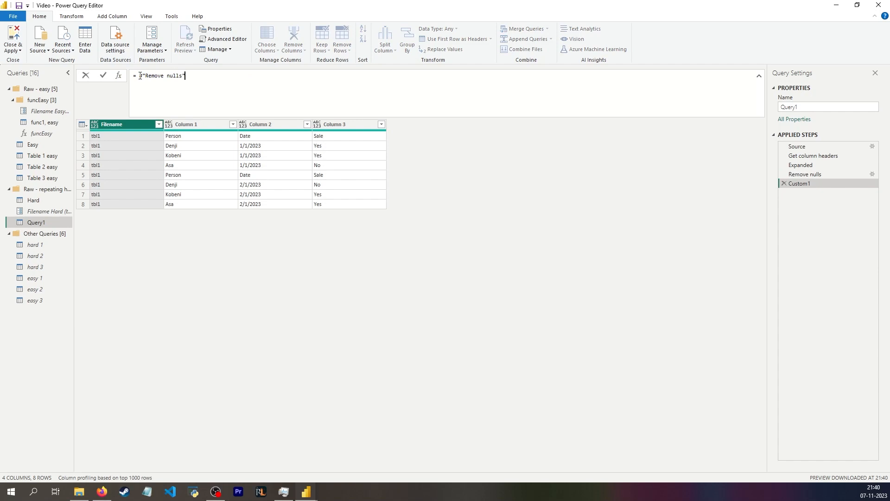
{"action": "type", "text": "[Column 1]{0}"}
{"action": "key", "text": "Return"}
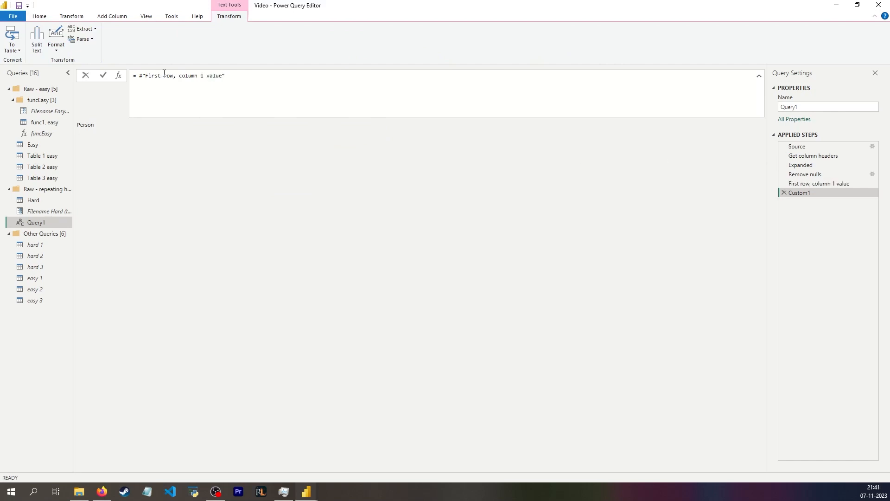
Point a new step at #"Remove nulls", use the first row as headers, copy the generated formula, and delete the generated steps
{"action": "left_click_drag", "start_coordinate": [243, 76], "coordinate": [136, 76]}
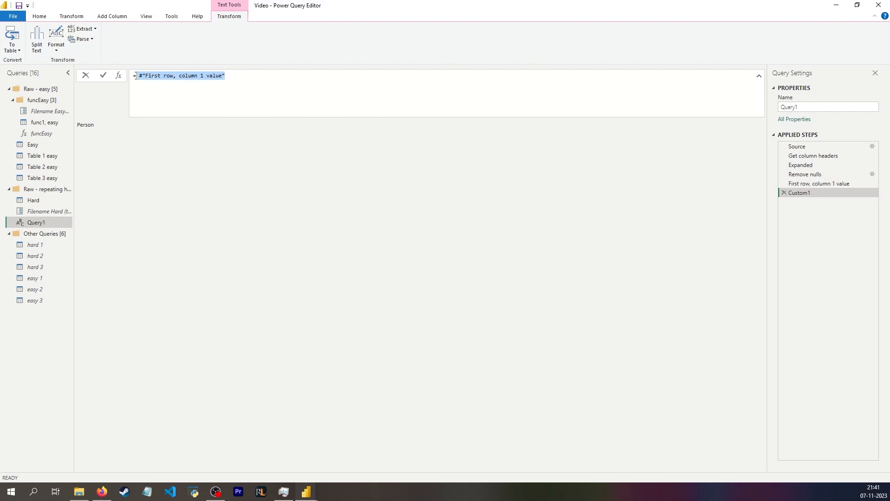
{"action": "type", "text": "#\"Remove nulls\""}
{"action": "key", "text": "Return"}
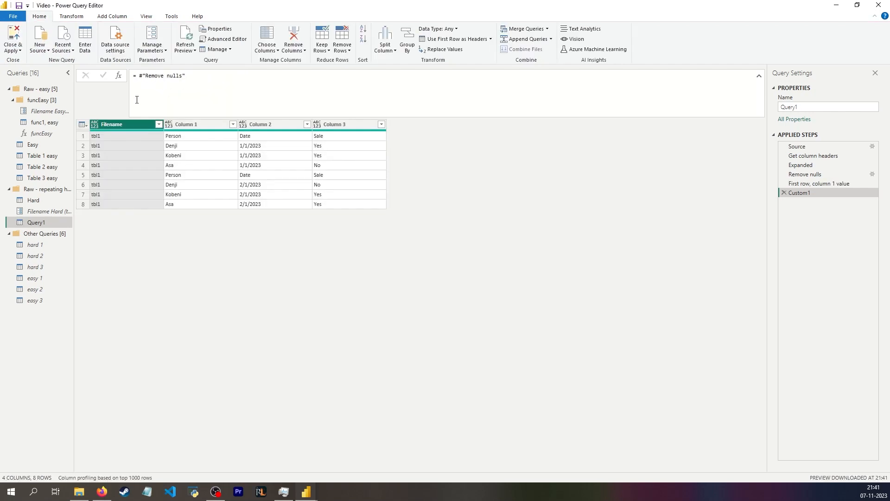
{"action": "left_click", "coordinate": [82, 125]}
{"action": "left_click", "coordinate": [120, 153]}
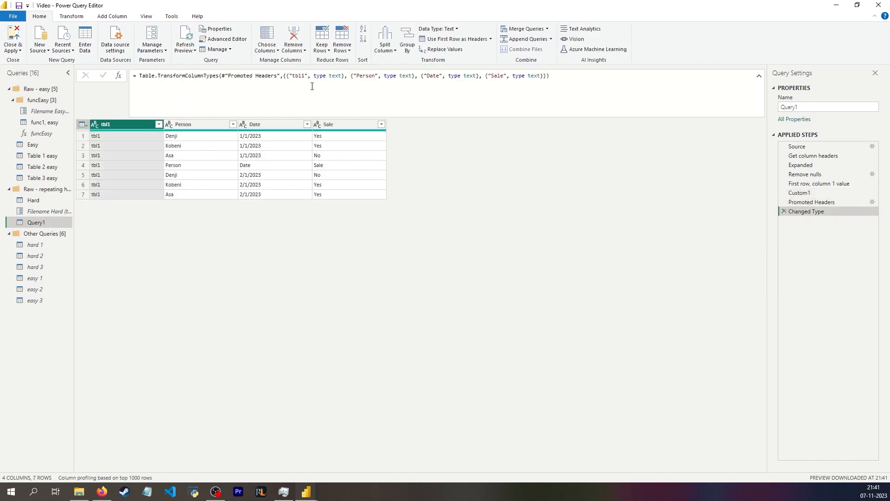
{"action": "left_click", "coordinate": [784, 212]}
{"action": "left_click_drag", "start_coordinate": [309, 76], "coordinate": [108, 73]}
{"action": "key", "text": "ctrl+c"}
{"action": "left_click", "coordinate": [784, 202]}
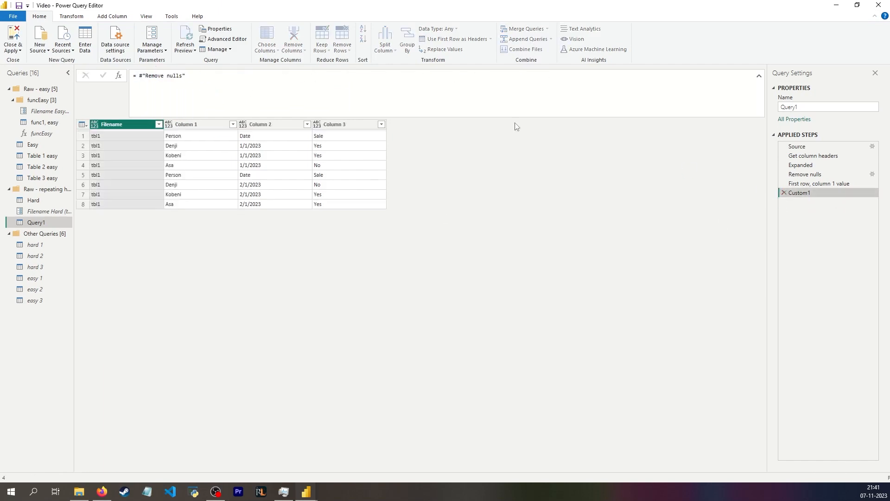
Set the new step's formula to Table.PromoteHeaders(#"Remove nulls", [PromoteAllScalars=true])
{"action": "left_click_drag", "start_coordinate": [284, 77], "coordinate": [77, 66]}
{"action": "key", "text": "ctrl+v"}
{"action": "key", "text": "Return"}
{"action": "double_click", "coordinate": [216, 76]}
{"action": "type", "text": "#\"Remove nulls\""}
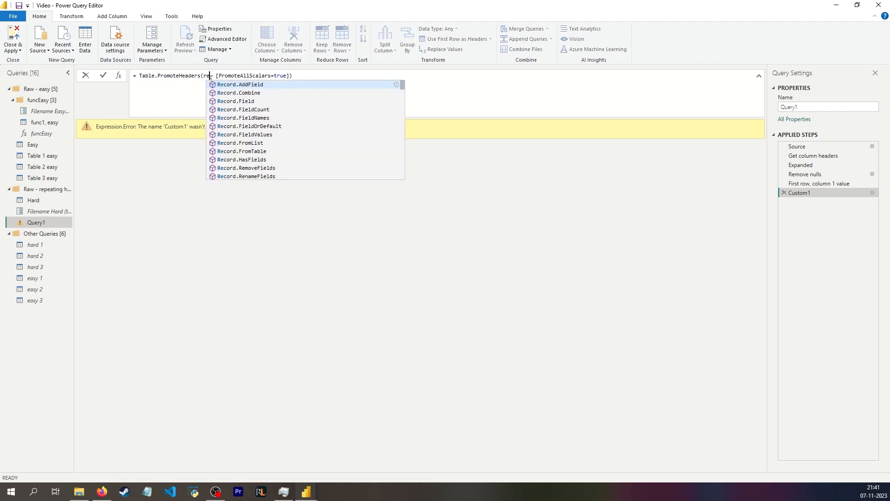
{"action": "key", "text": "Tab"}
{"action": "key", "text": "Return"}
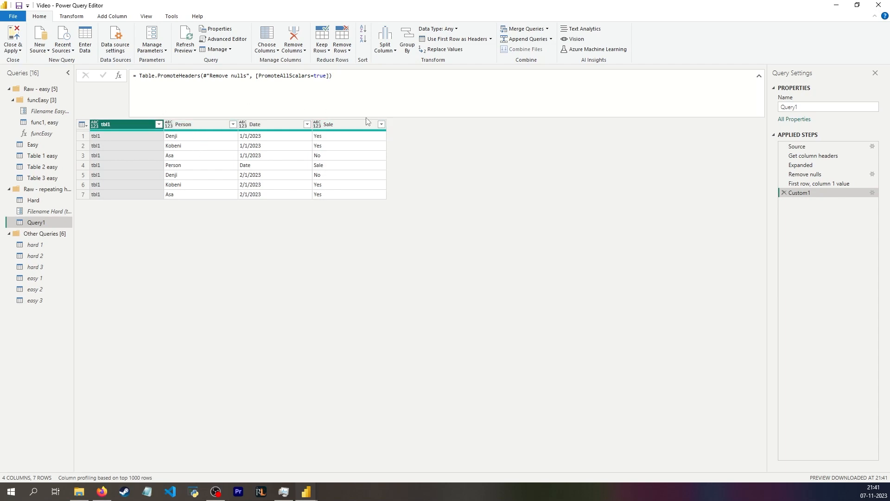
In func2, hard, filter the Person column to exclude the repeated Person header rows
{"action": "left_click", "coordinate": [44, 167]}
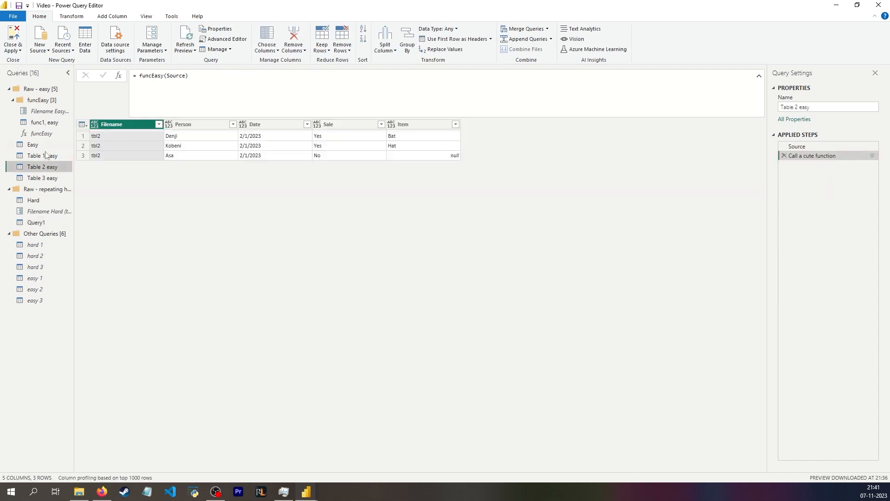
{"action": "left_click", "coordinate": [49, 223]}
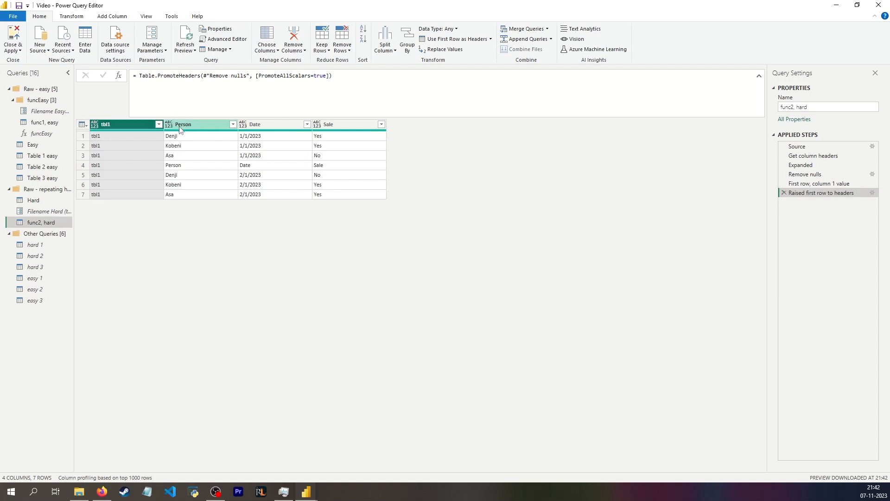
{"action": "left_click", "coordinate": [232, 124]}
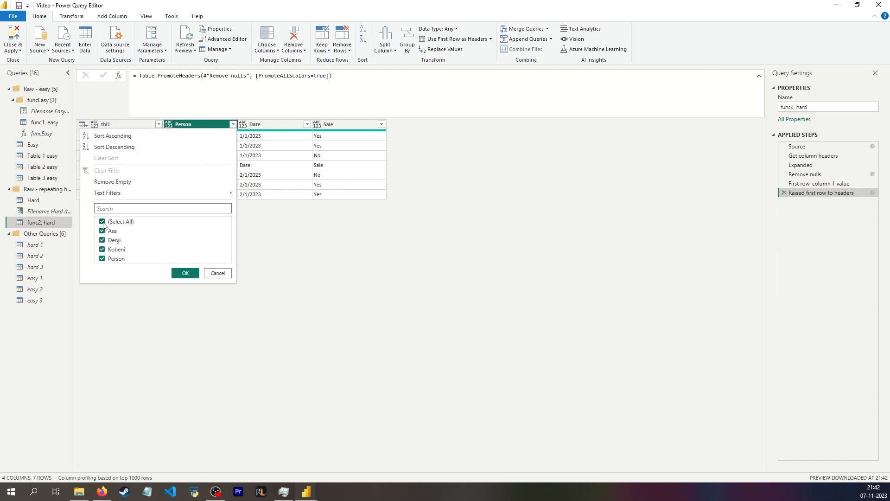
{"action": "left_click", "coordinate": [103, 259]}
{"action": "left_click", "coordinate": [181, 272]}
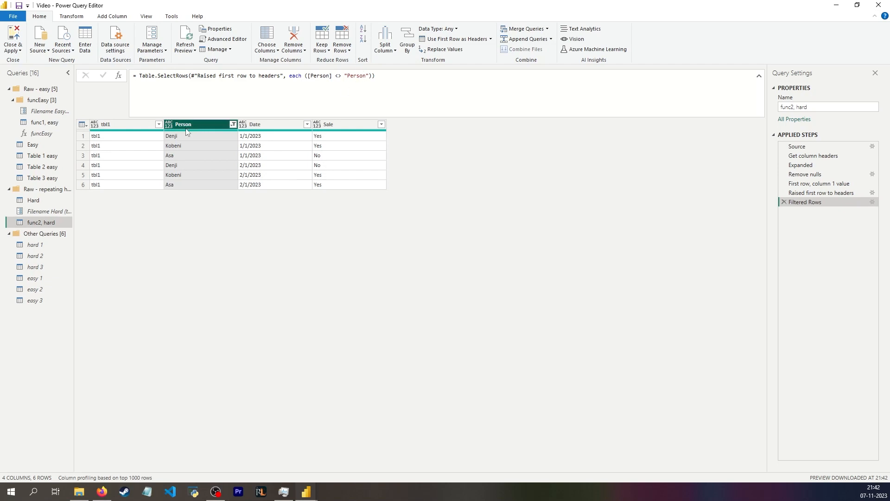
{"action": "mouse_move", "coordinate": [186, 129]}
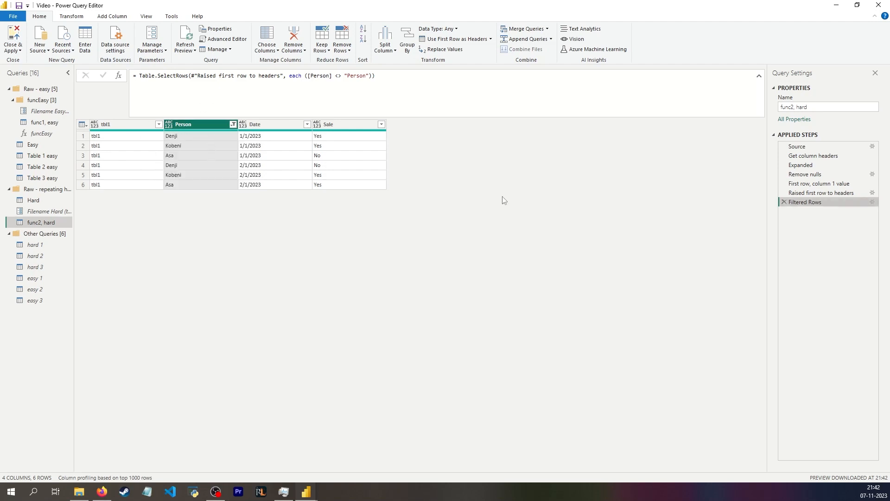
Rename the filter step to Fixed filter
{"action": "key", "text": "F2"}
{"action": "type", "text": "Fixed filter"}
{"action": "key", "text": "Return"}
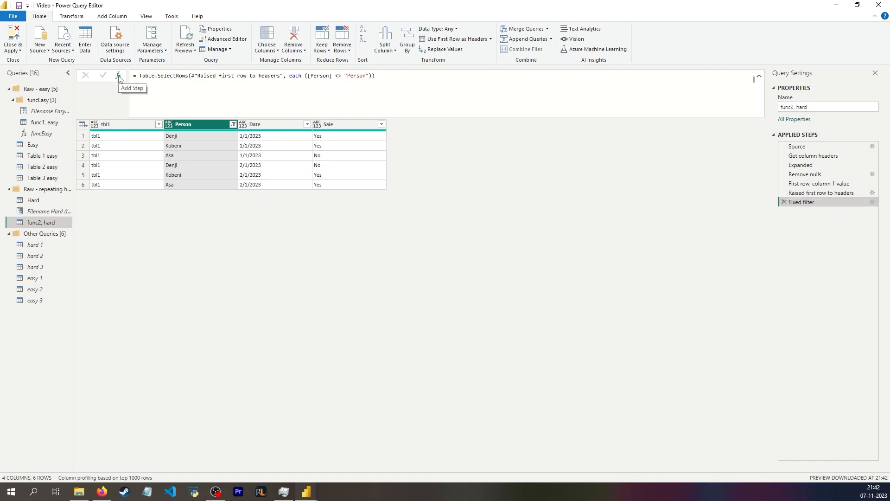
Add a step with the formula Record.Field(#"Raised first row to headers"{0}, #"First row, column 1 value")
{"action": "left_click", "coordinate": [119, 76]}
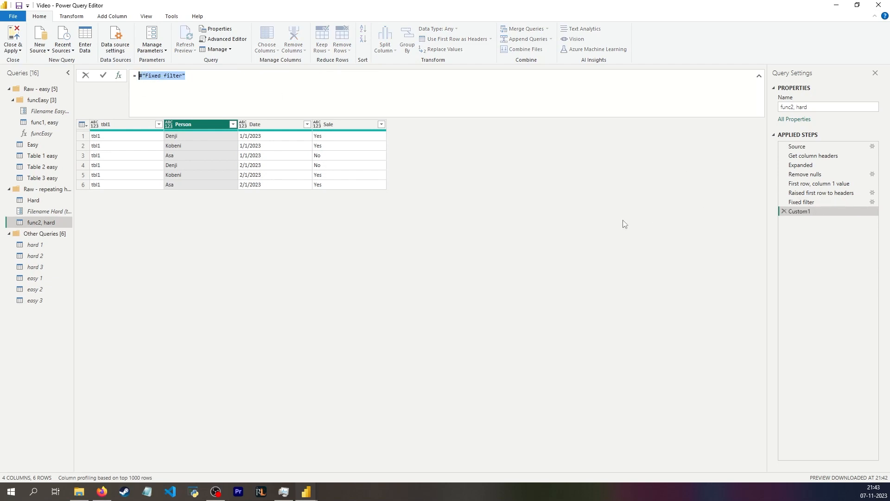
{"action": "type", "text": "#\"Raised first row to headers\""}
{"action": "key", "text": "Tab"}
{"action": "key", "text": "Return"}
{"action": "left_click_drag", "start_coordinate": [232, 77], "coordinate": [139, 78]}
{"action": "key", "text": "ctrl+c"}
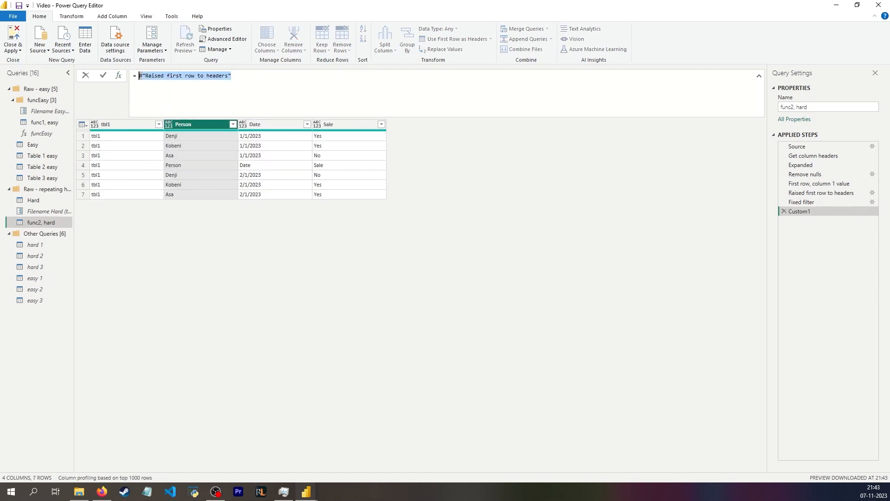
{"action": "type", "text": "Record.Field"}
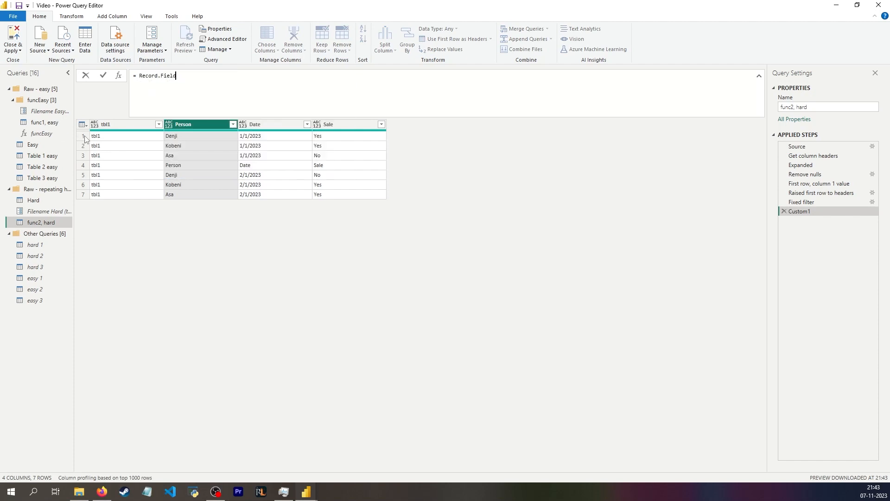
{"action": "type", "text": "("}
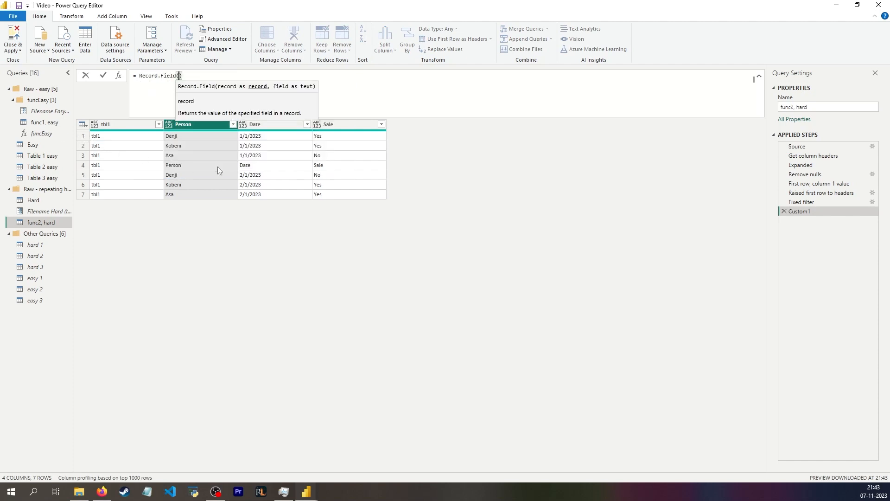
{"action": "key", "text": "ctrl+v"}
{"action": "type", "text": "{0"}
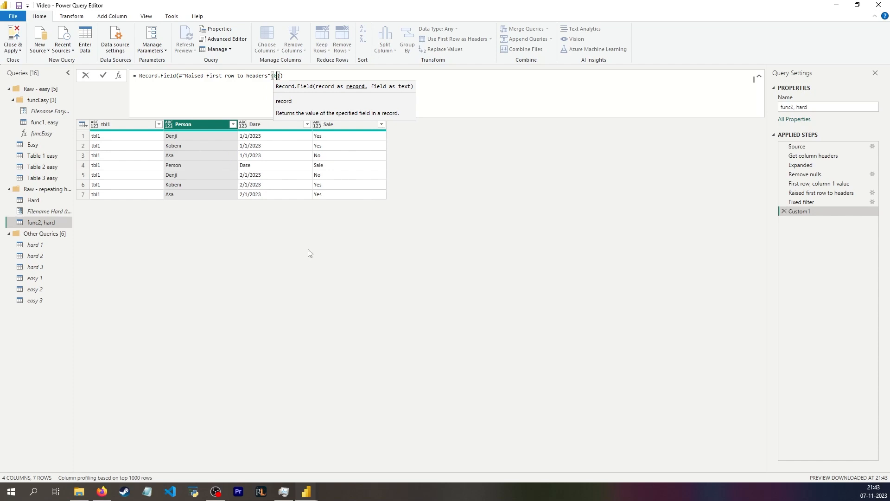
{"action": "type", "text": ","}
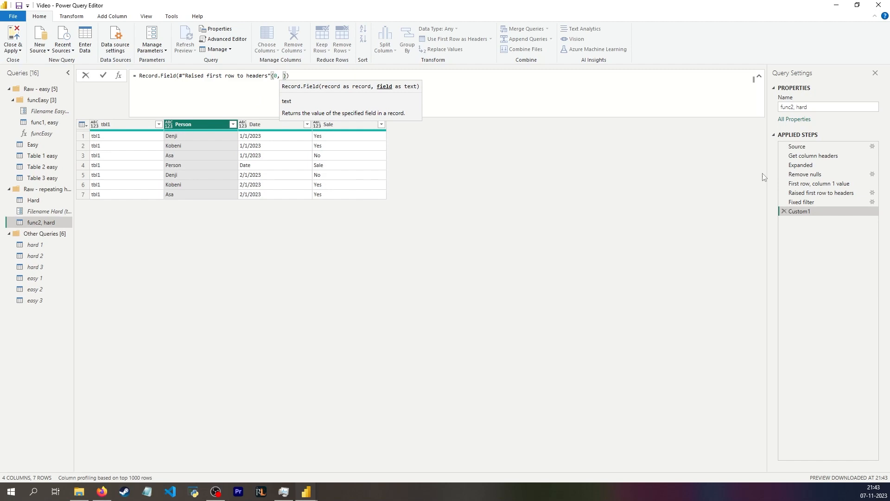
{"action": "type", "text": "\"#\"First row"}
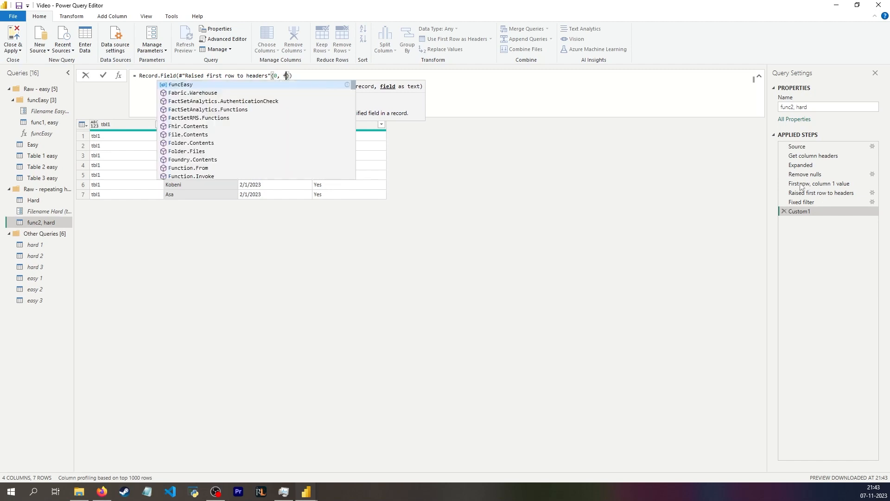
{"action": "key", "text": "Return"}
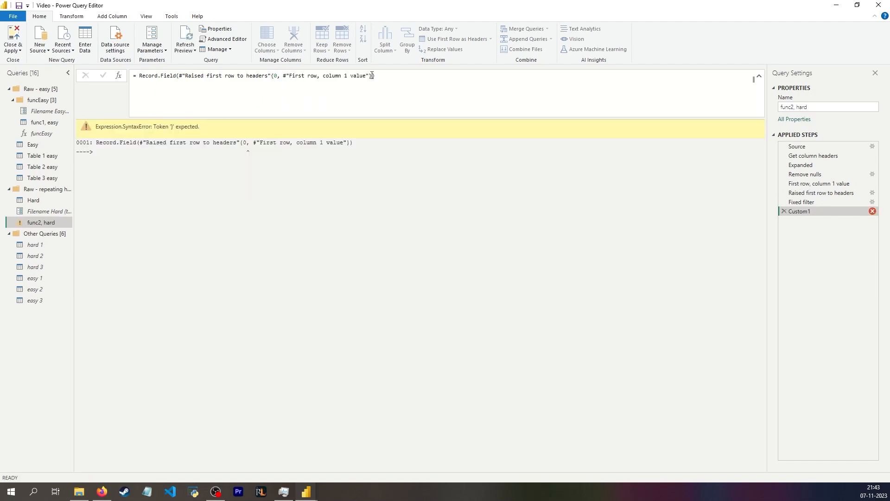
{"action": "left_click", "coordinate": [277, 93]}
{"action": "type", "text": "}"}
{"action": "left_click", "coordinate": [375, 76]}
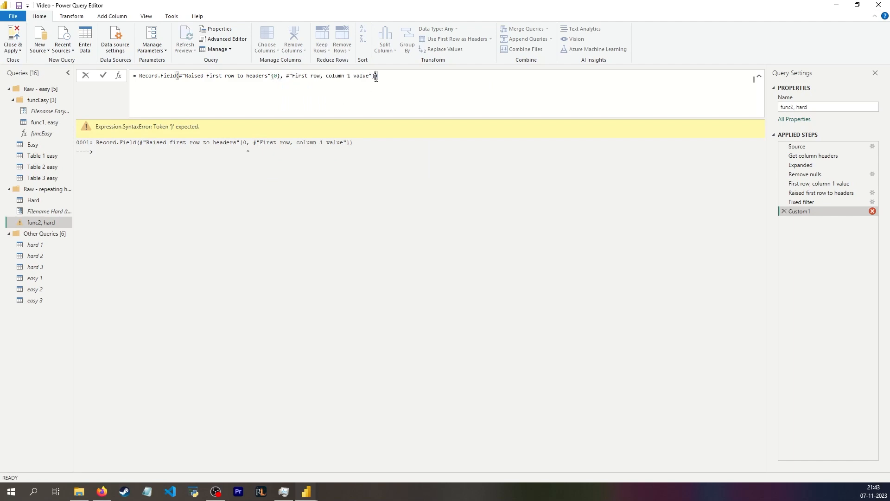
{"action": "key", "text": "BackSpace"}
{"action": "key", "text": "Return"}
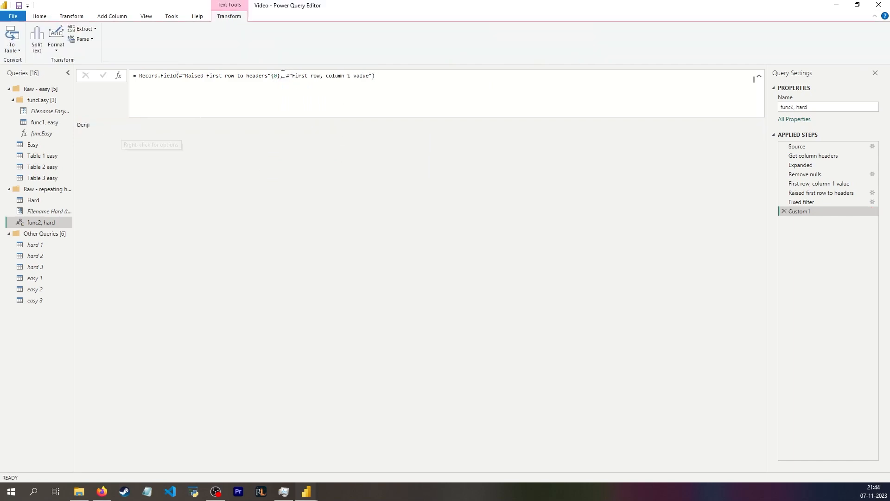
Change the row index in the Record.Field formula to 2, then to 3
{"action": "left_click", "coordinate": [274, 77]}
{"action": "type", "text": "2"}
{"action": "key", "text": "Return"}
{"action": "double_click", "coordinate": [274, 75]}
{"action": "type", "text": "3"}
{"action": "key", "text": "Return"}
Inspect the Raised first row to headers and First row, column 1 value steps and their formulas
{"action": "left_click", "coordinate": [819, 193]}
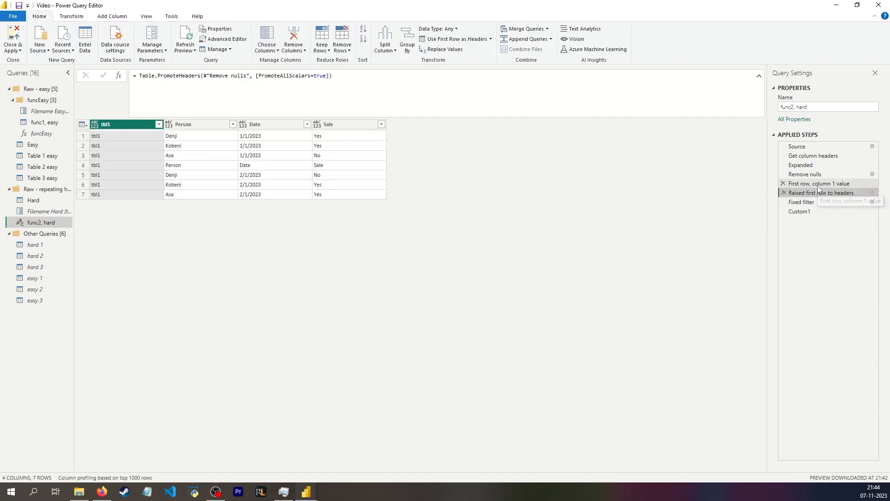
{"action": "left_click", "coordinate": [819, 184]}
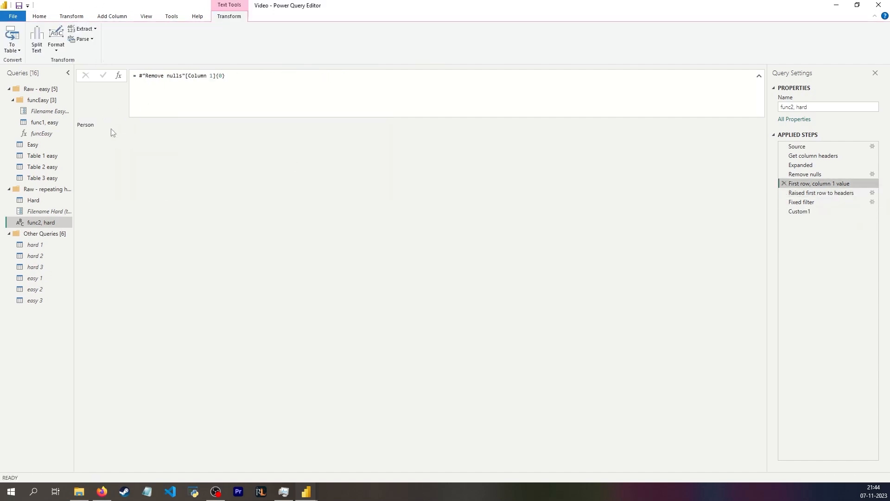
{"action": "double_click", "coordinate": [195, 76]}
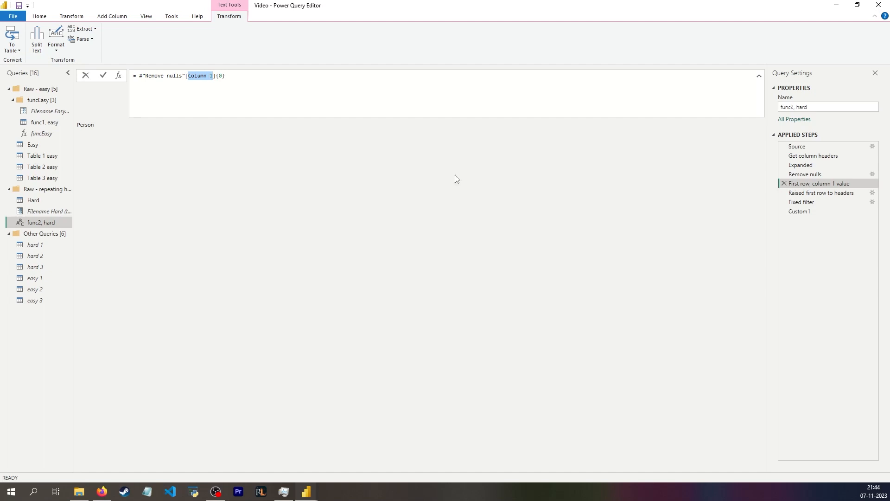
{"action": "left_click", "coordinate": [194, 90]}
{"action": "left_click_drag", "start_coordinate": [193, 89], "coordinate": [128, 79]}
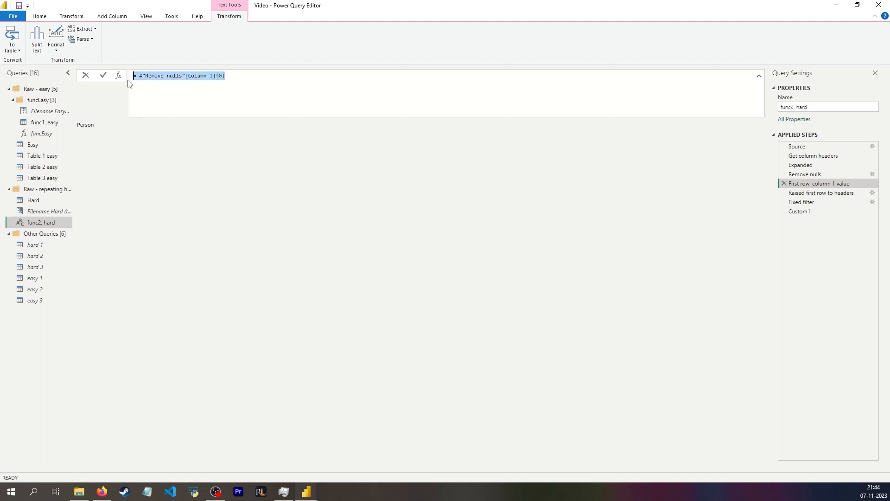
Set the custom step's formula to #"Remove nulls"[first]{0}, then delete the custom step
{"action": "left_click", "coordinate": [799, 211]}
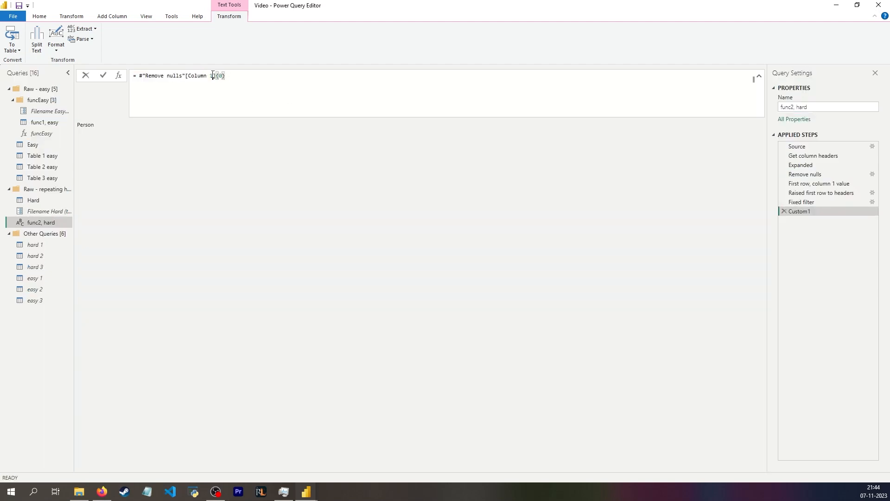
{"action": "left_click_drag", "start_coordinate": [212, 76], "coordinate": [187, 75]}
{"action": "type", "text": "first"}
{"action": "key", "text": "Return"}
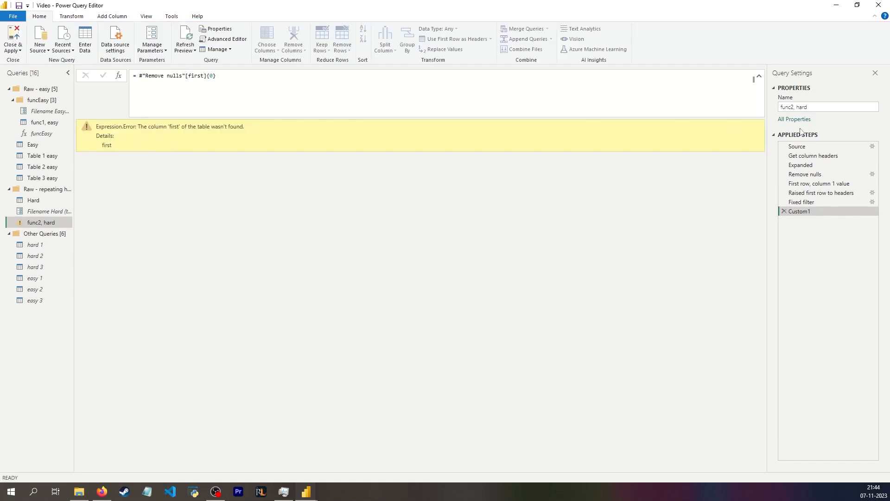
{"action": "left_click", "coordinate": [813, 193]}
{"action": "left_click", "coordinate": [783, 211]}
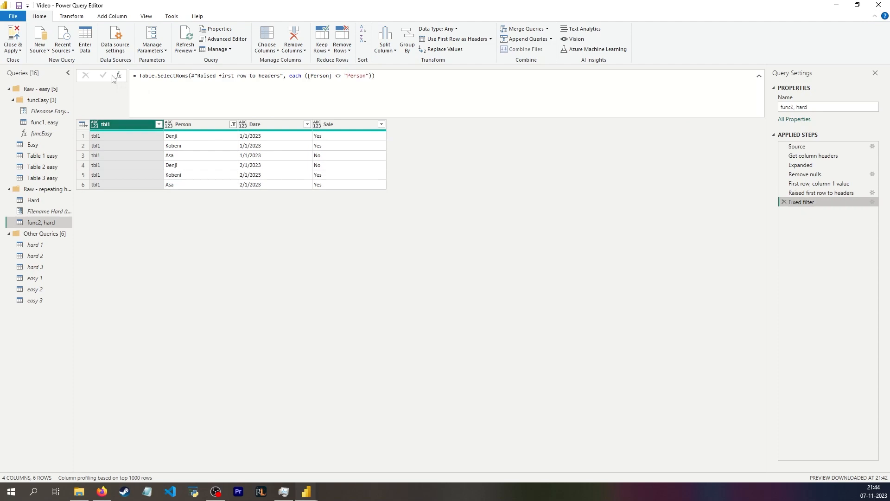
Add a new step: Table.SelectRows(#"Raised first row to headers", each if Record.Field(_, #"First row, column 1 value") = #"First row, column 1 value" then false else true)
{"action": "left_click_drag", "start_coordinate": [418, 76], "coordinate": [81, 65]}
{"action": "left_click", "coordinate": [483, 198]}
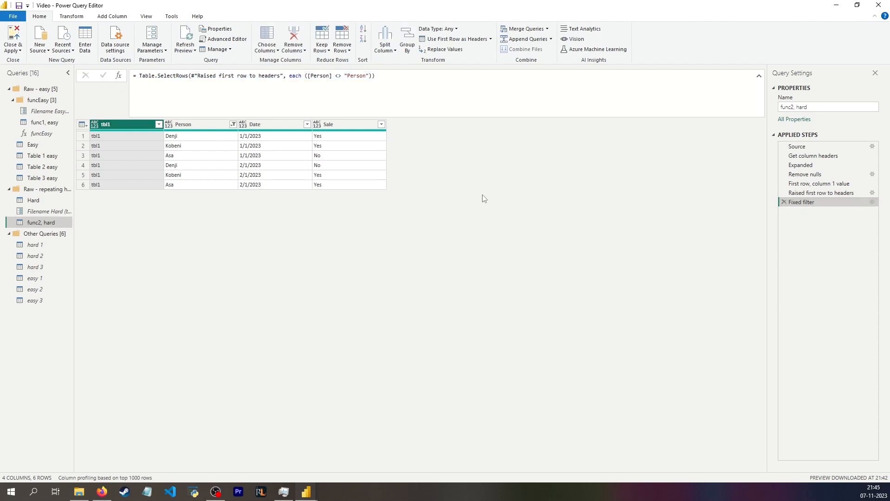
{"action": "left_click", "coordinate": [122, 75]}
{"action": "left_click_drag", "start_coordinate": [305, 75], "coordinate": [371, 75]}
{"action": "key", "text": "BackSpace"}
{"action": "key", "text": "shift+Return"}
{"action": "key", "text": "shift+Return"}
{"action": "key", "text": "Up"}
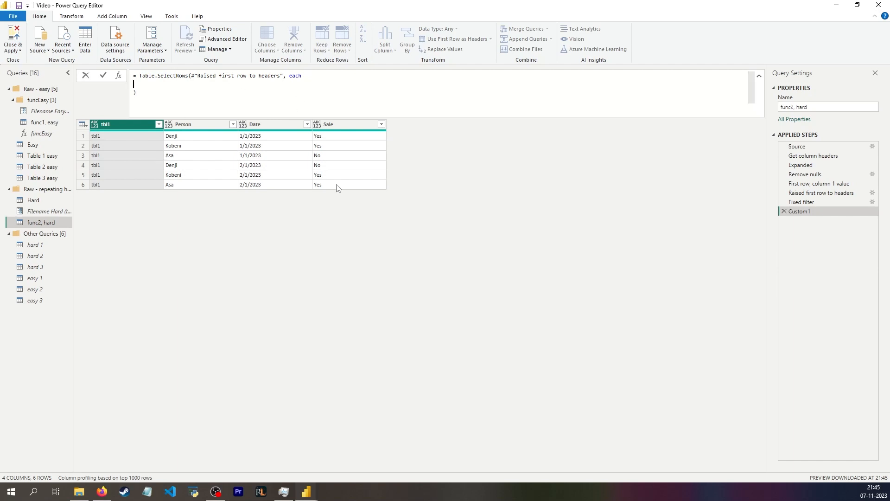
{"action": "type", "text": "if Record.Field("}
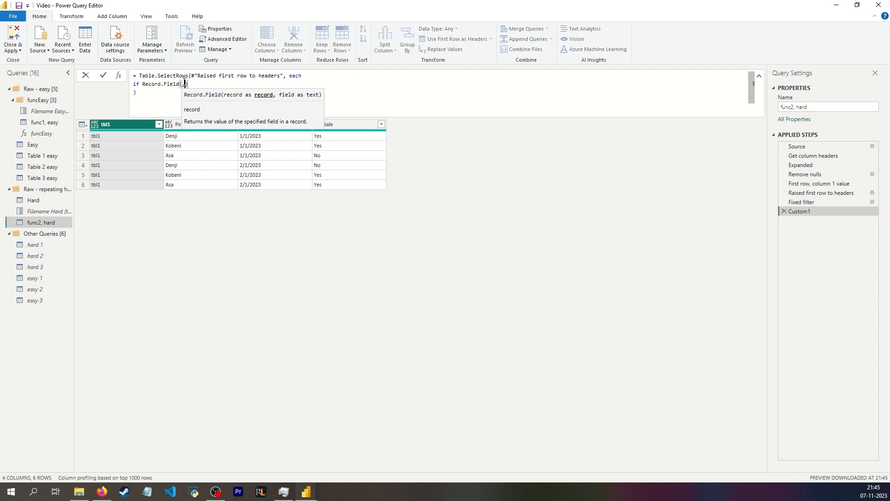
{"action": "type", "text": ","}
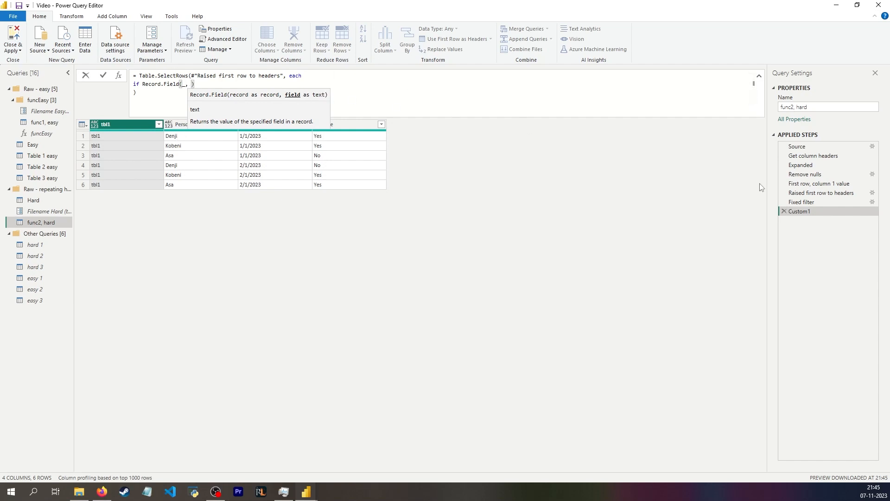
{"action": "type", "text": "#\"First row, column 1 value\""}
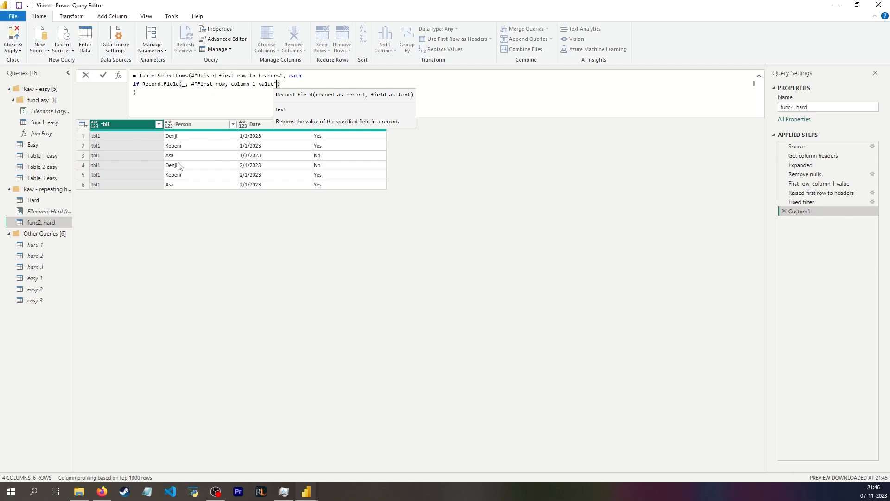
{"action": "type", "text": "= "}
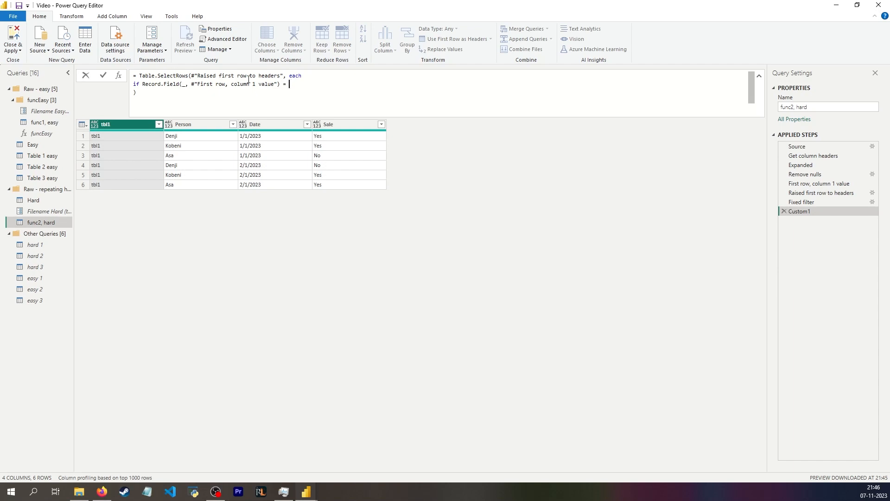
{"action": "type", "text": "fi"}
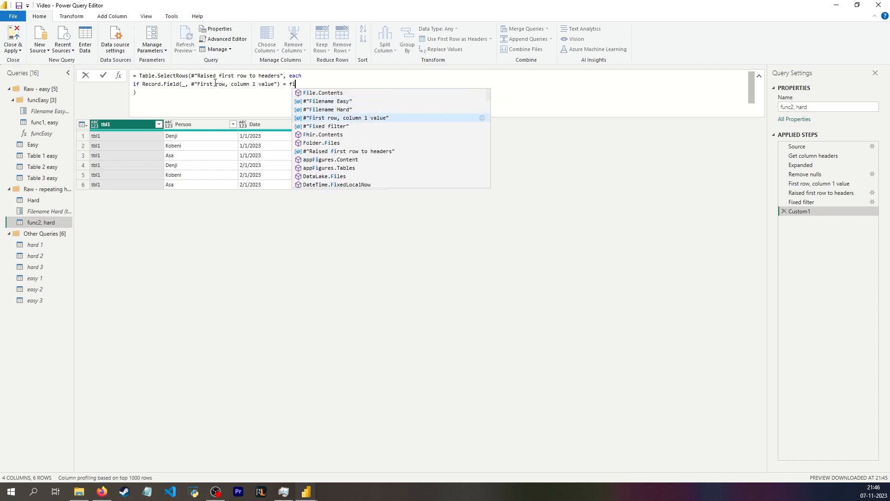
{"action": "key", "text": "Tab"}
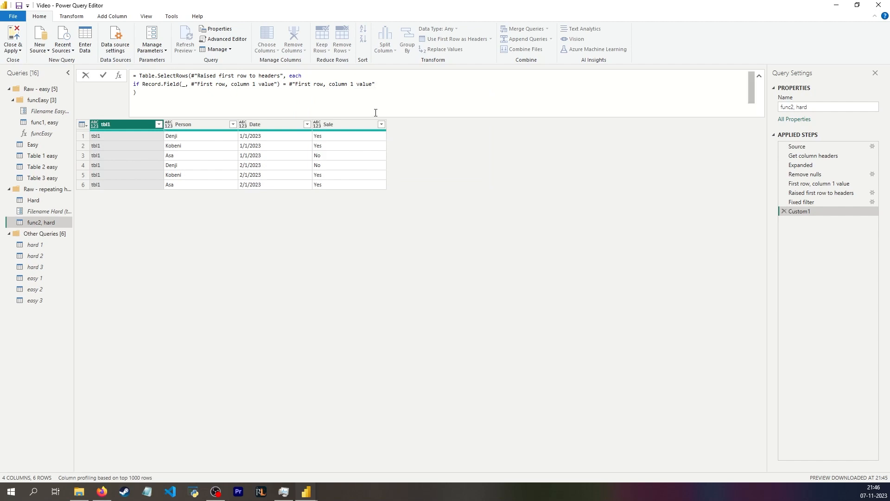
{"action": "type", "text": "t"}
{"action": "key", "text": "BackSpace"}
{"action": "type", "text": "then false"}
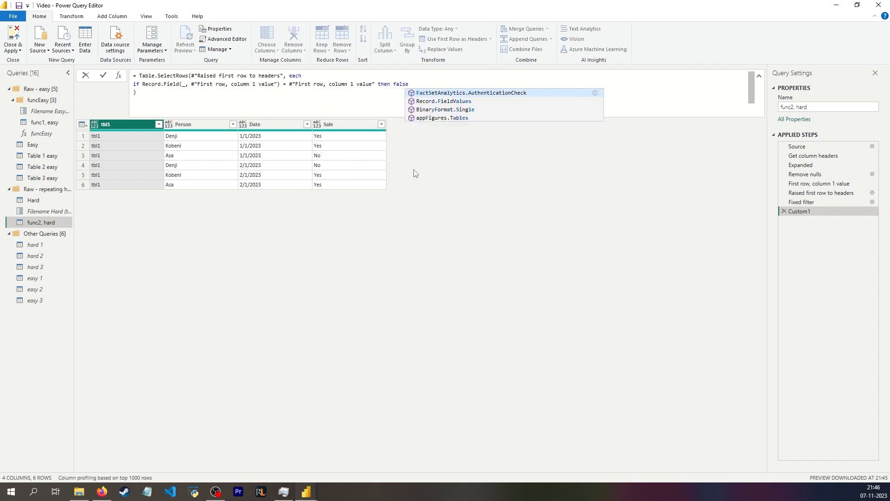
{"action": "type", "text": " else "}
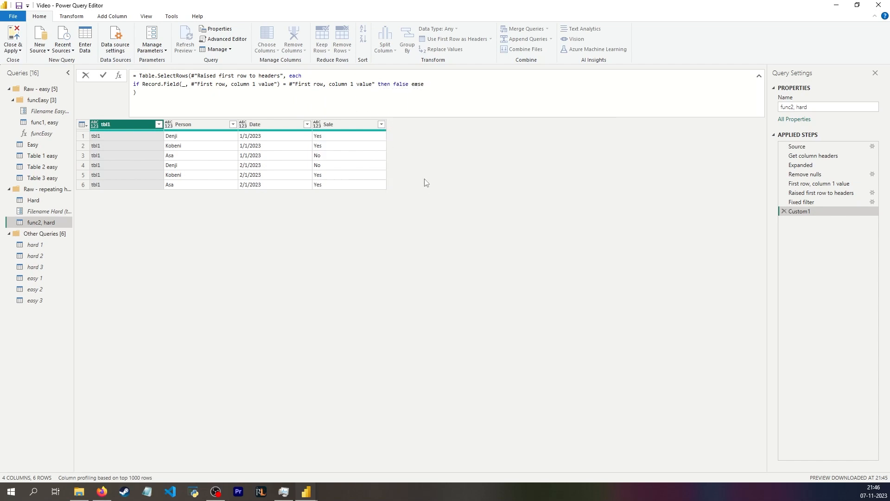
{"action": "type", "text": "true"}
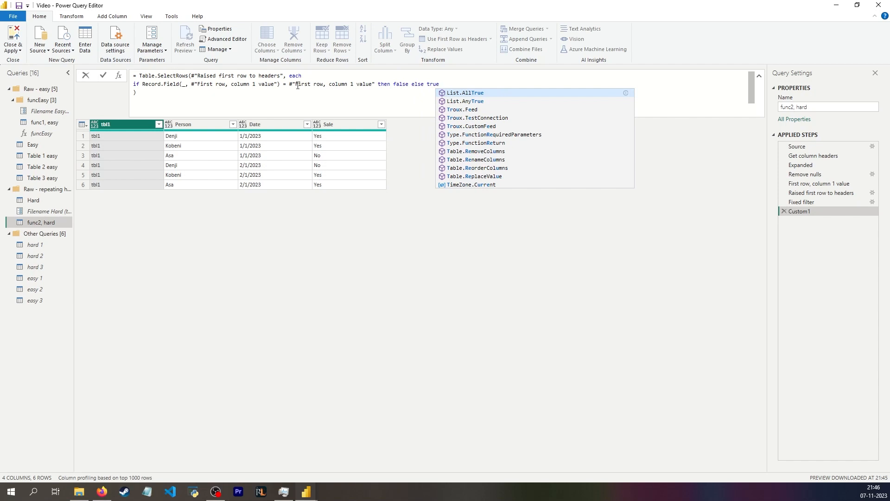
Append the comment // if value in "Person"-column is different from the header to the formula and commit it
{"action": "left_click", "coordinate": [287, 85]}
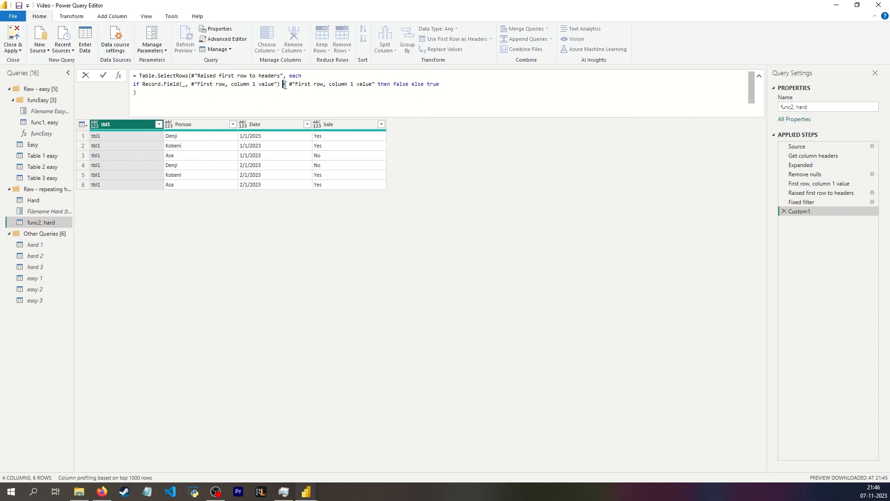
{"action": "left_click", "coordinate": [458, 84]}
{"action": "type", "text": "// if value in \"Person\"-column is different from the header"}
{"action": "key", "text": "Return"}
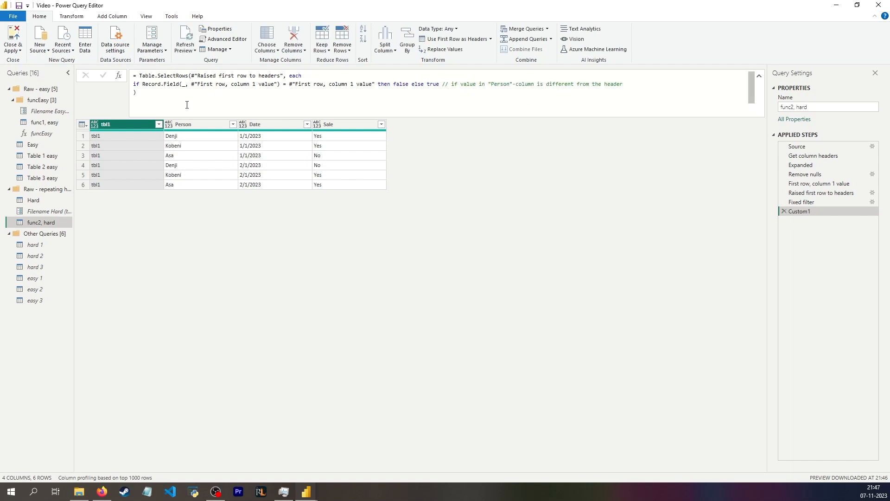
Replace the custom step's formula with the copied version, remove the extra characters, and commit it
{"action": "left_click_drag", "start_coordinate": [187, 104], "coordinate": [129, 75]}
{"action": "key", "text": "ctrl+c"}
{"action": "key", "text": "shift+Right"}
{"action": "key", "text": "BackSpace"}
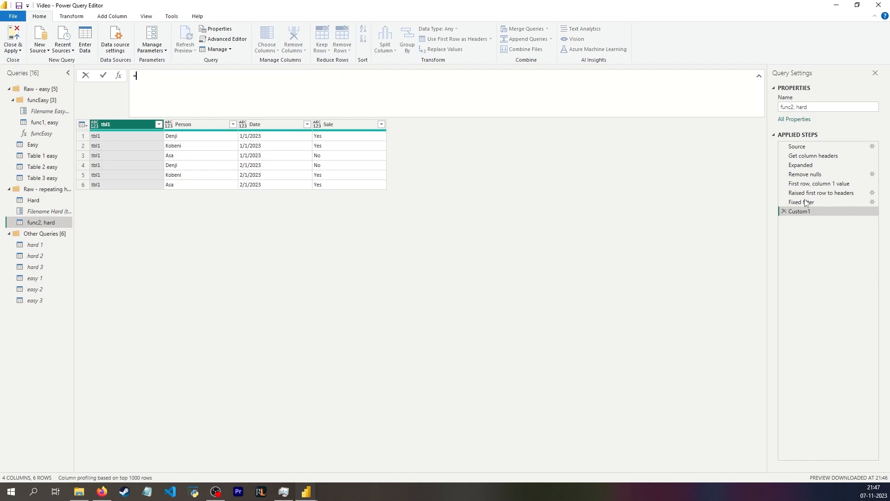
{"action": "key", "text": "ctrl+v"}
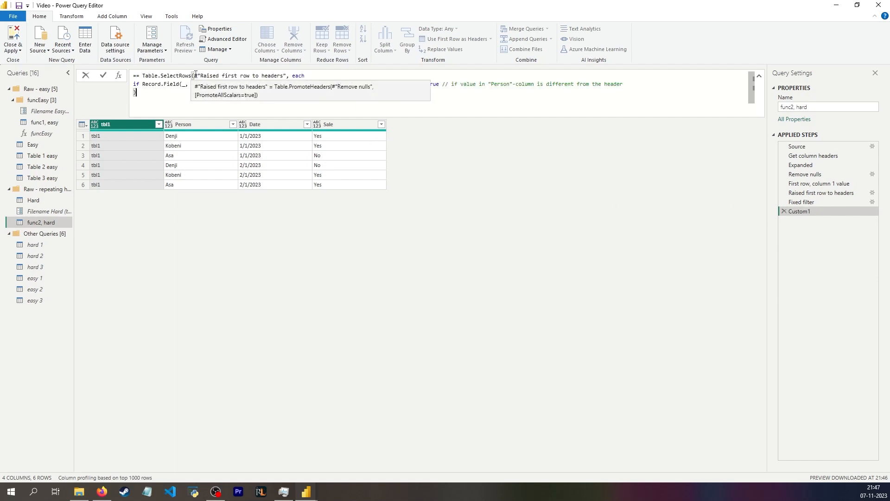
{"action": "mouse_move", "coordinate": [195, 75]}
{"action": "left_mouse_down"}
{"action": "mouse_move", "coordinate": [141, 75]}
{"action": "mouse_move", "coordinate": [232, 84]}
{"action": "mouse_move", "coordinate": [233, 76]}
{"action": "left_mouse_up"}
{"action": "key", "text": "BackSpace"}
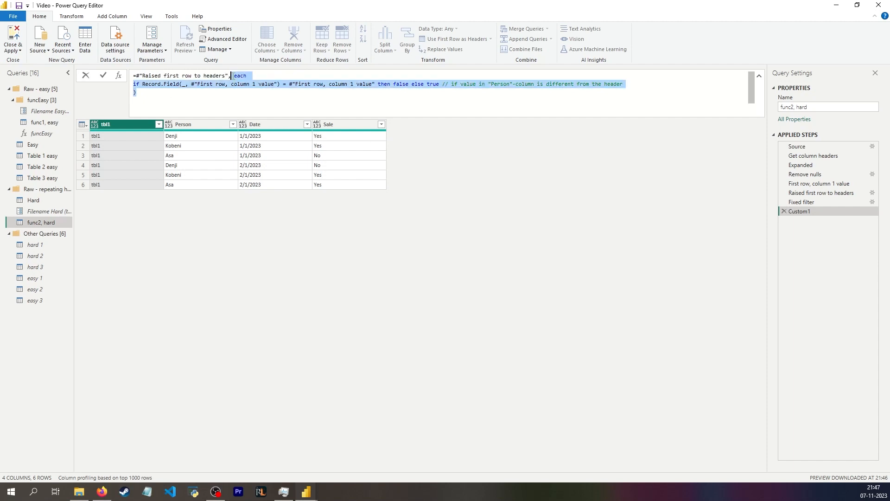
{"action": "key", "text": "BackSpace"}
{"action": "key", "text": "Return"}
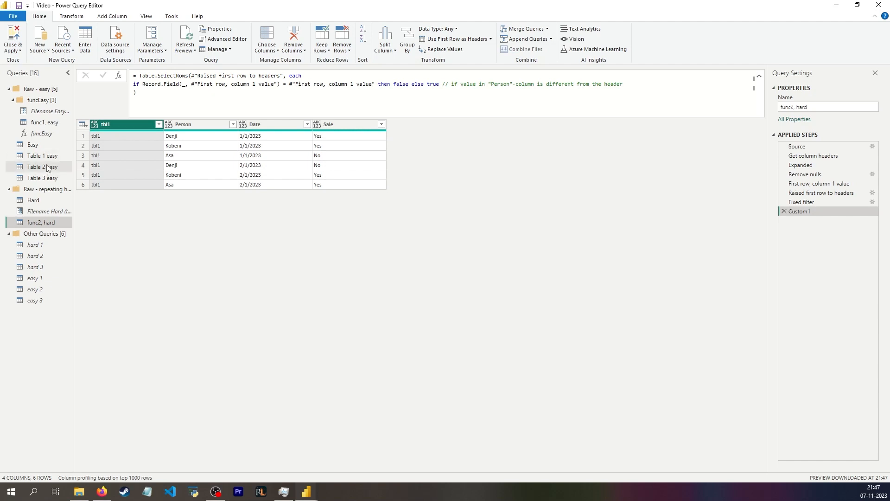
Set the Filename Hard parameter's current value to tbl2 and return to the func2, hard query
{"action": "left_click", "coordinate": [43, 212]}
{"action": "left_click", "coordinate": [125, 87]}
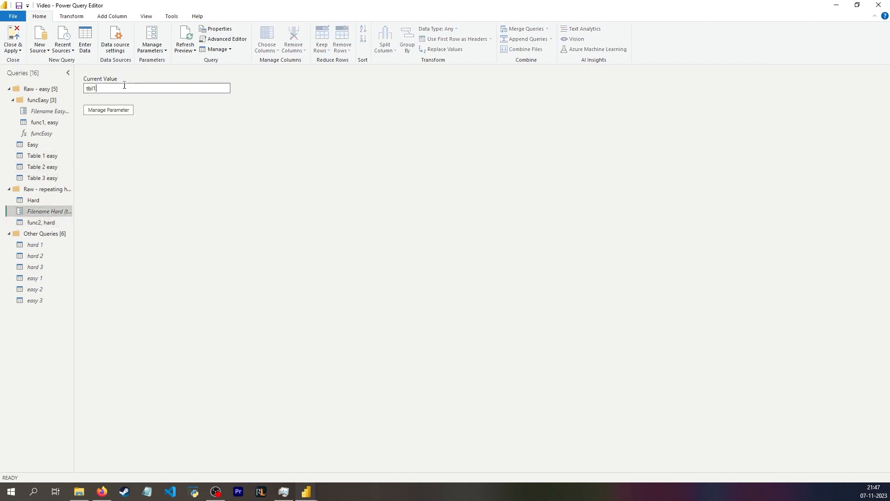
{"action": "left_click", "coordinate": [40, 222]}
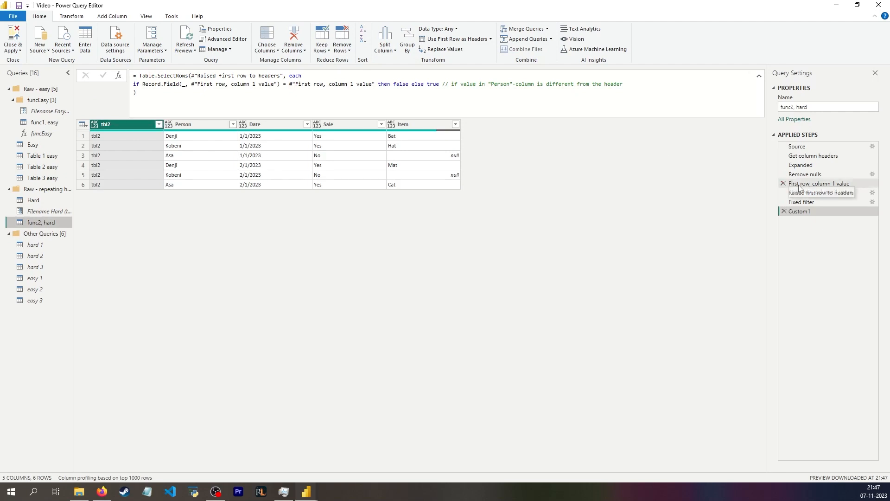
Rename the filter step as Remove header rows and add a new step named Renamed filename column
{"action": "left_click", "coordinate": [811, 192]}
{"action": "left_click", "coordinate": [103, 135]}
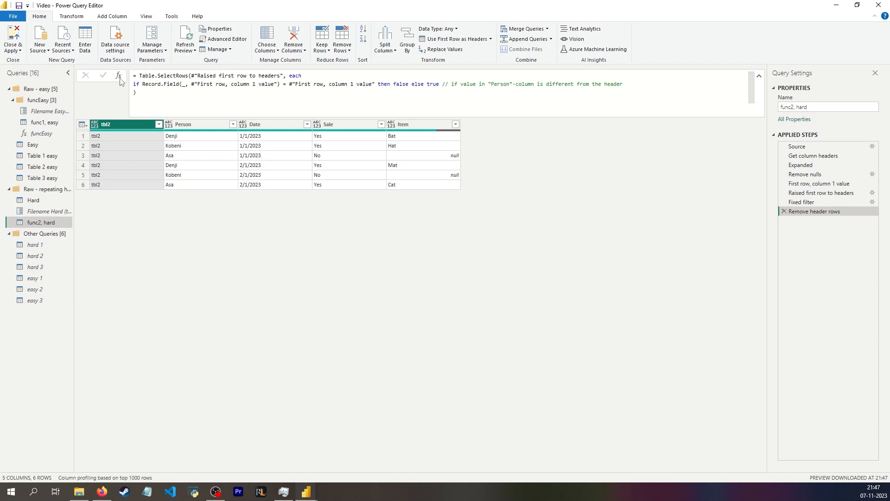
{"action": "left_click", "coordinate": [119, 75]}
{"action": "left_click", "coordinate": [821, 193]}
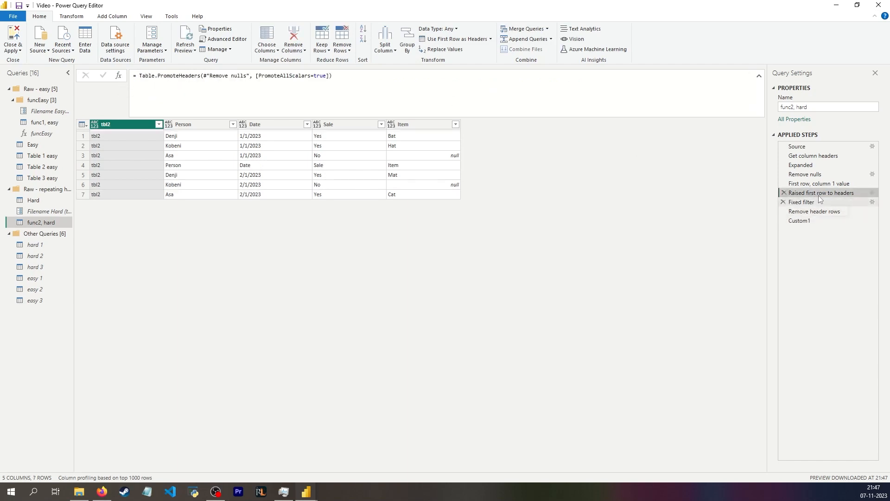
{"action": "left_click", "coordinate": [818, 183]}
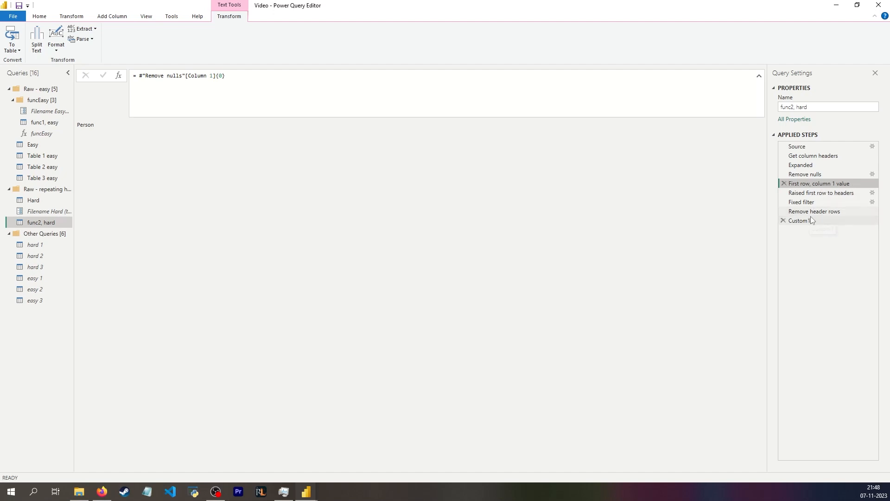
{"action": "left_click", "coordinate": [134, 89]}
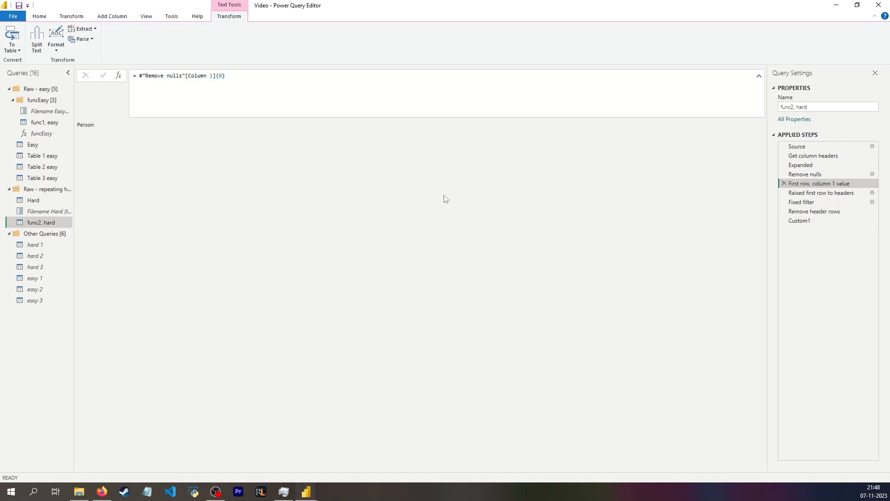
{"action": "left_click", "coordinate": [809, 222]}
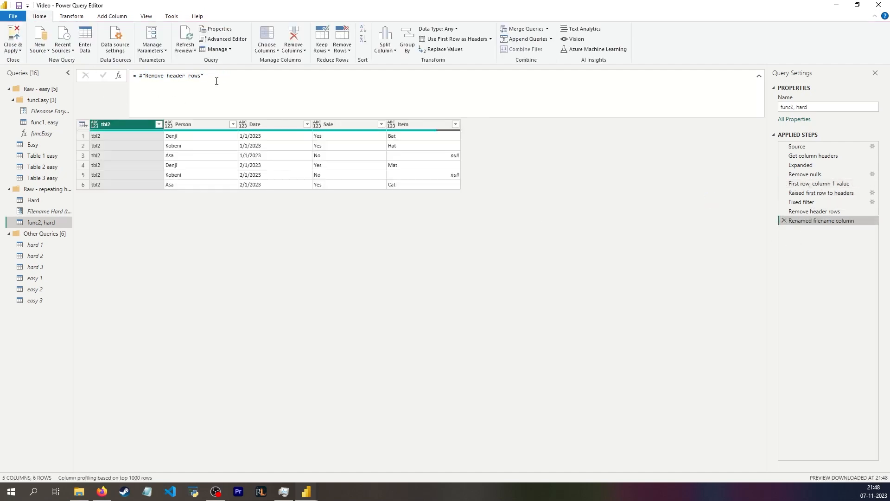
Wrap the new step's formula in Table.RenameColumns(#"Remove header rows", { and start a new line for the rename pair
{"action": "left_click", "coordinate": [142, 75]}
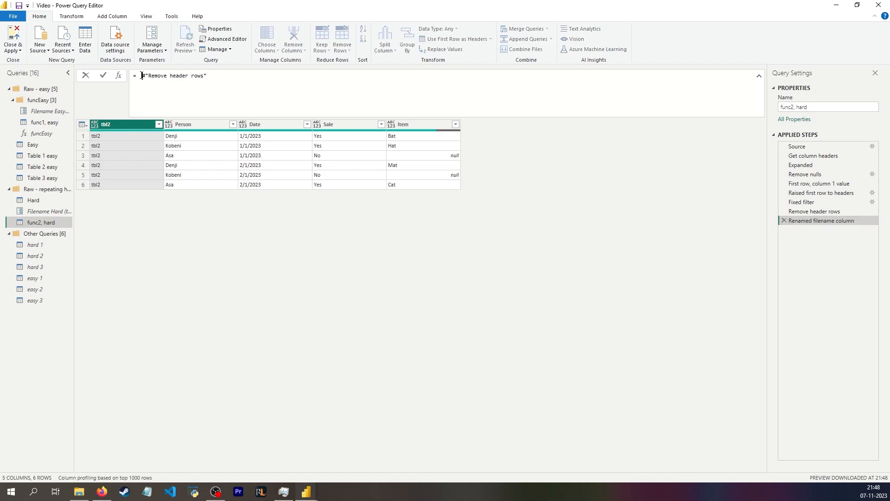
{"action": "type", "text": "Table.RenameColumns("}
{"action": "key", "text": "End"}
{"action": "type", "text": ","}
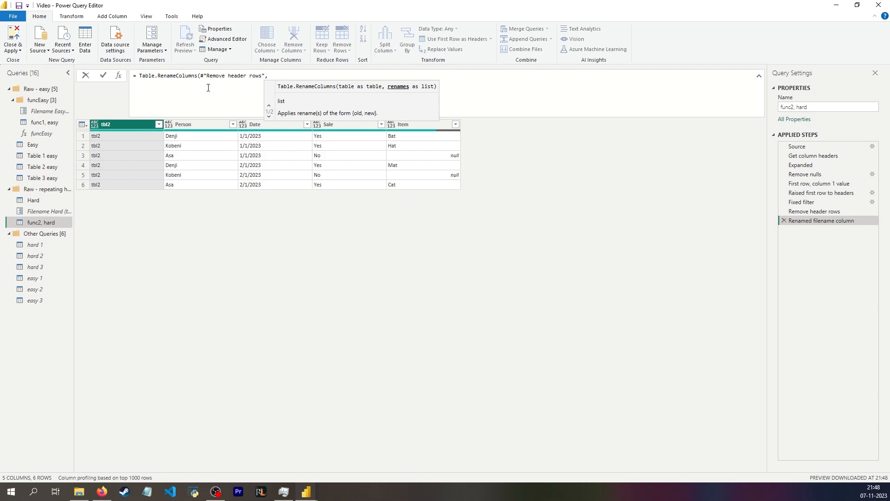
{"action": "type", "text": " {"}
{"action": "key", "text": "Return"}
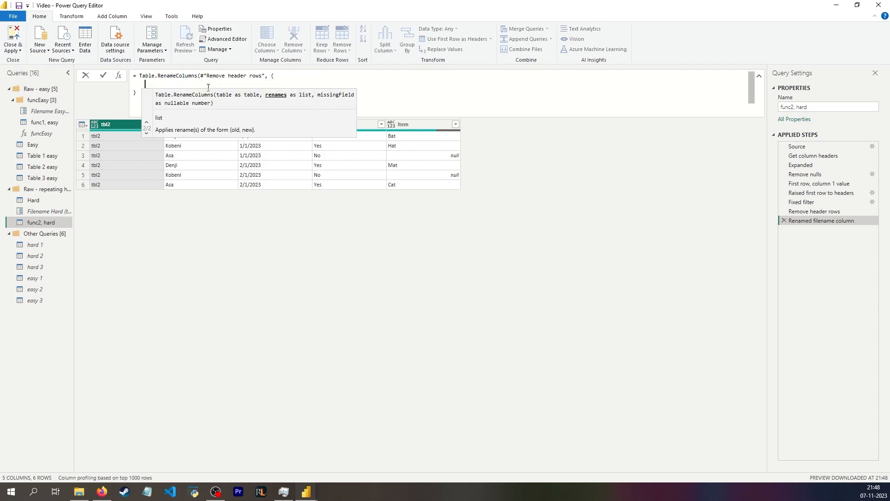
Complete the rename pair as Table.ColumnNames(#"Remove header rows"){0}, "Original table", close the brackets and commit the formula
{"action": "type", "text": "table"}
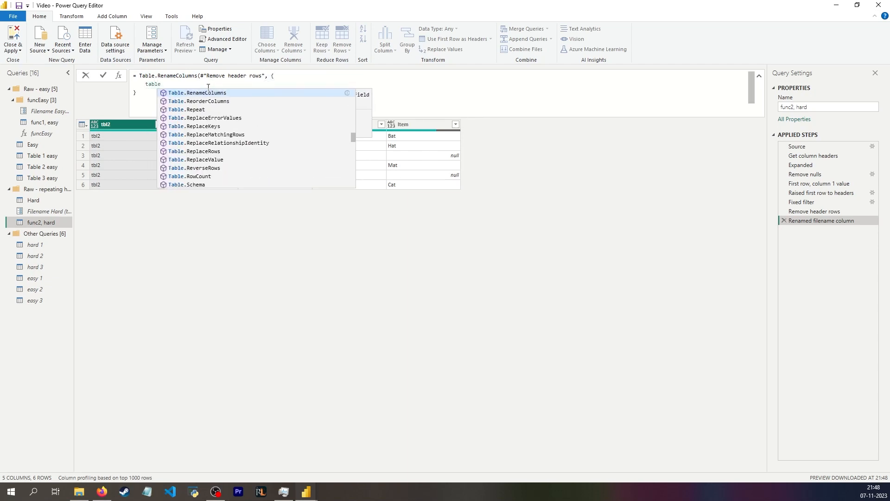
{"action": "type", "text": ".ColumnNames("}
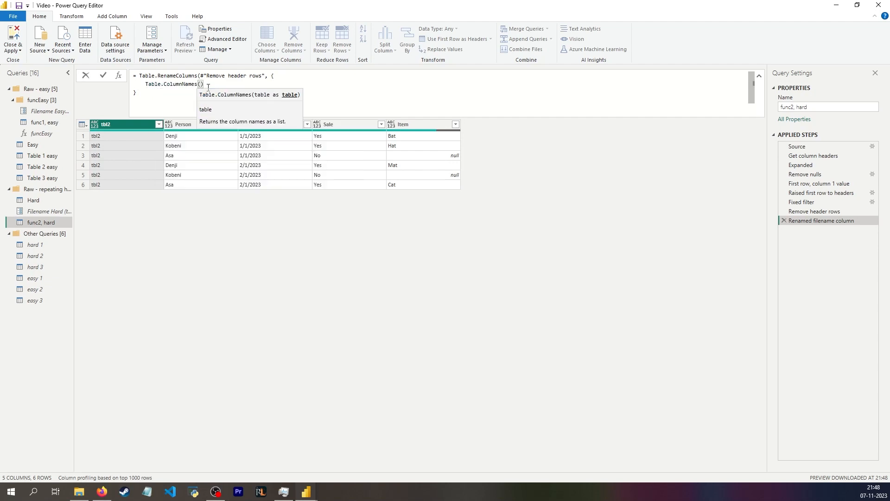
{"action": "type", "text": "remo"}
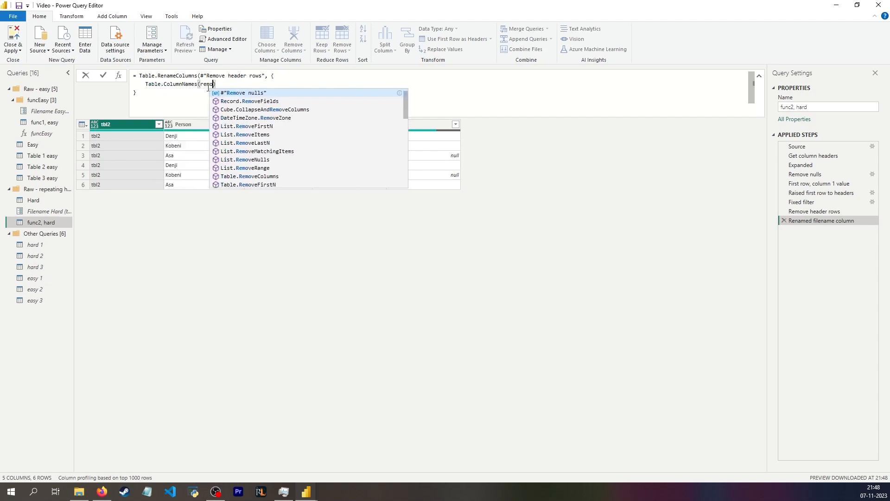
{"action": "type", "text": "ve"}
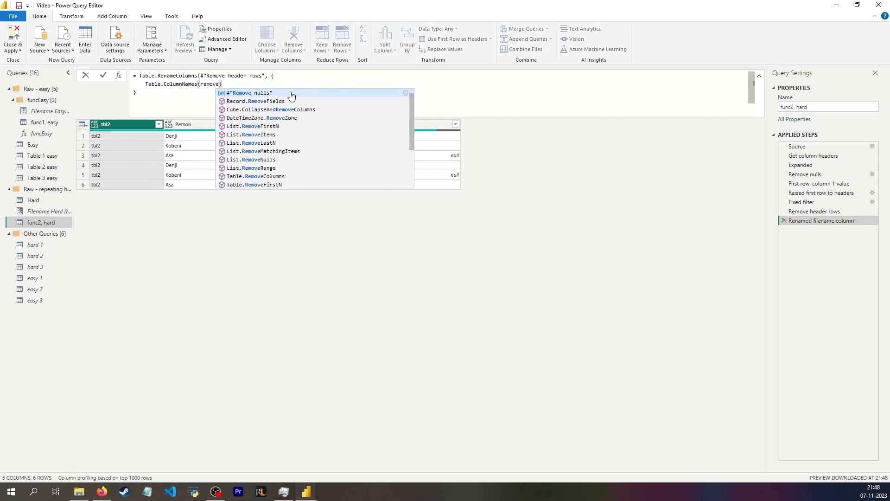
{"action": "key", "text": "ctrl+BackSpace"}
{"action": "type", "text": "#\"Remove header rows\""}
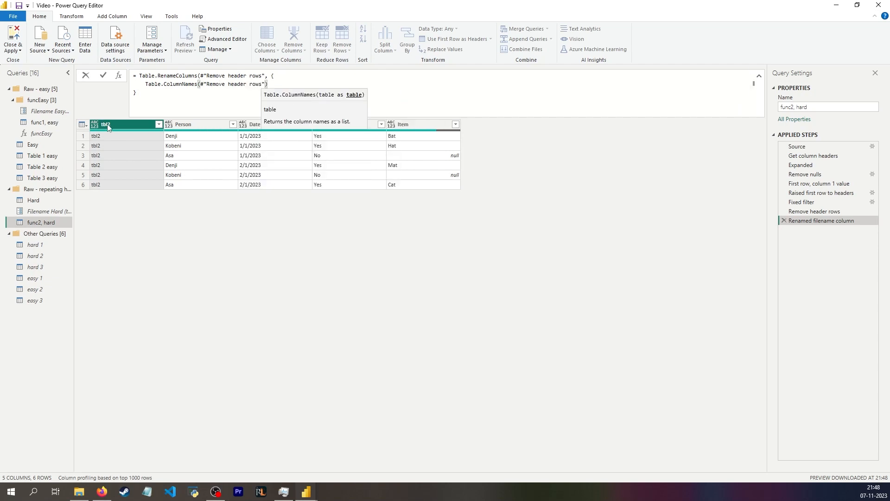
{"action": "key", "text": "Right"}
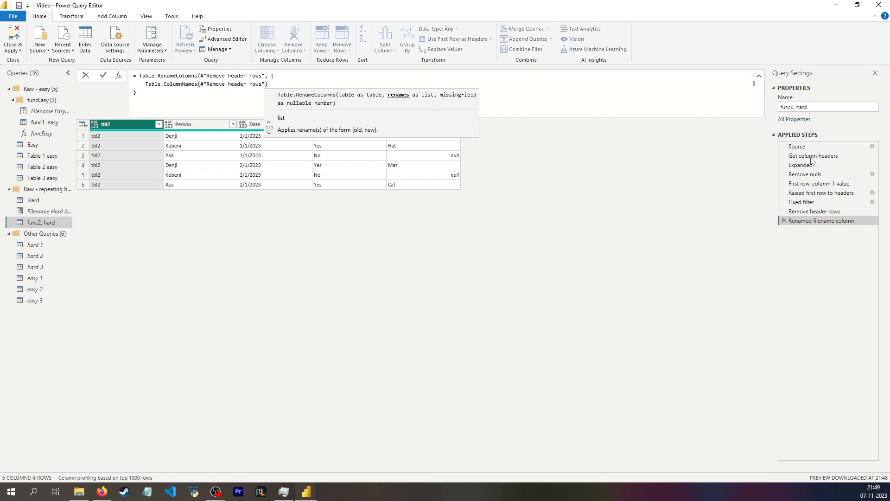
{"action": "type", "text": "{"}
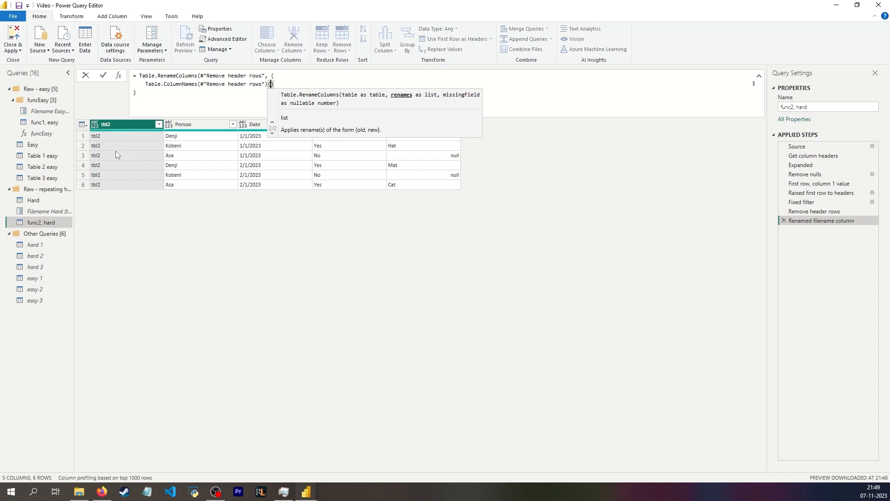
{"action": "type", "text": "0"}
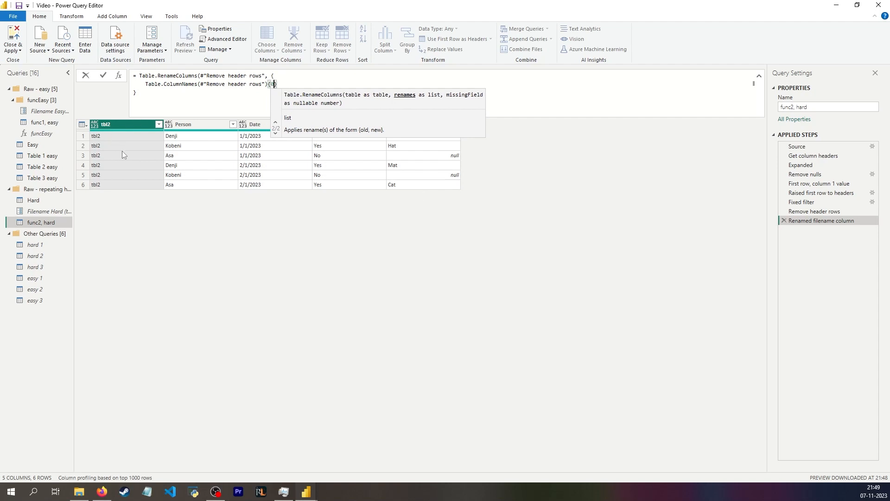
{"action": "left_click", "coordinate": [286, 87]}
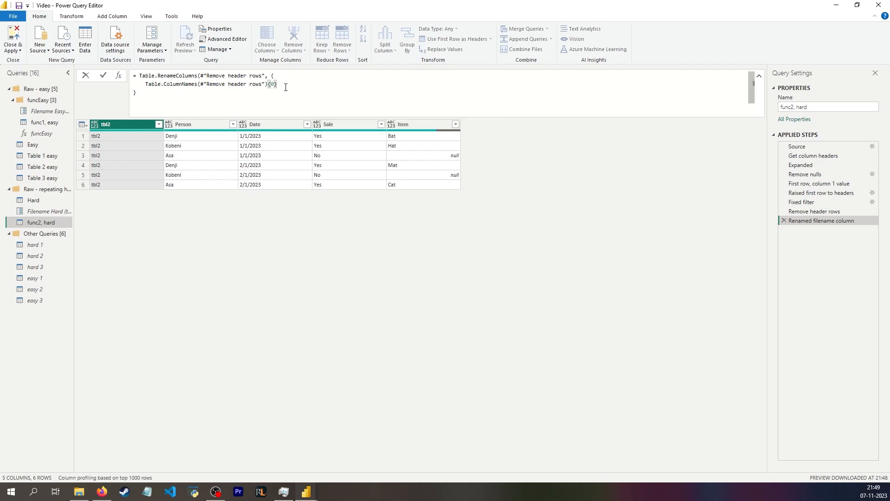
{"action": "type", "text": ", \"Origina"}
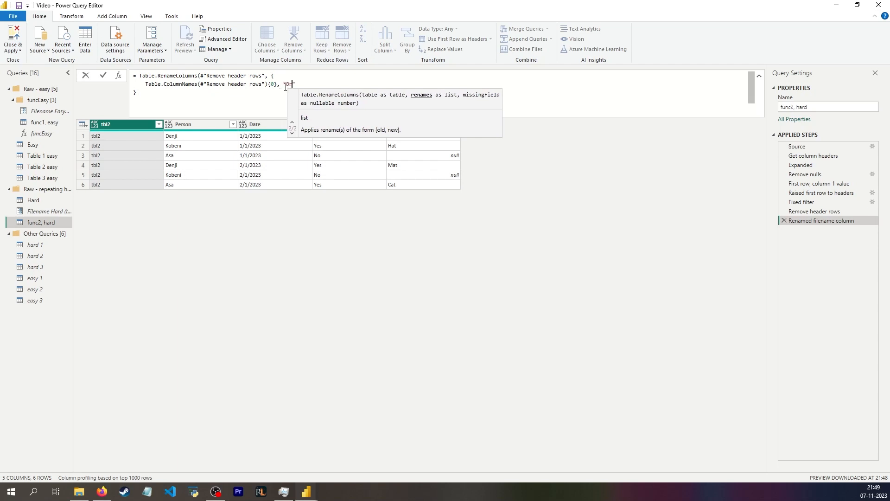
{"action": "type", "text": "l"}
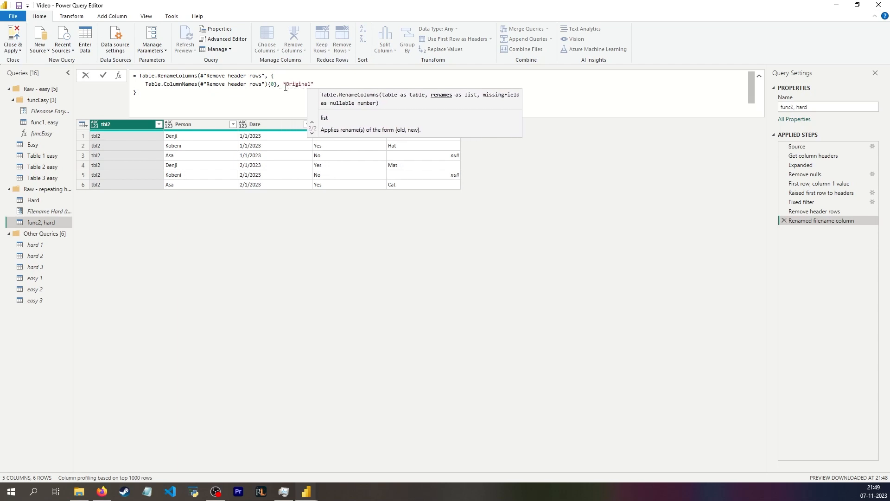
{"action": "type", "text": " table"}
{"action": "key", "text": "Return"}
{"action": "type", "text": ")"}
{"action": "key", "text": "Return"}
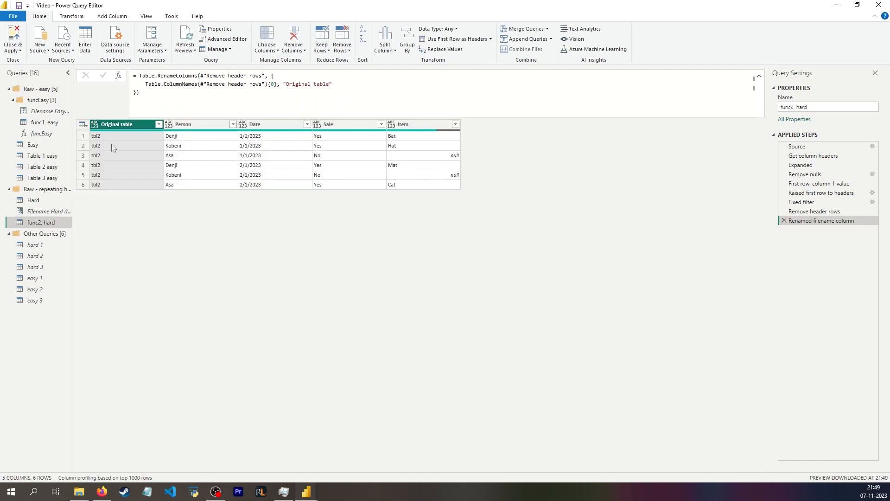
Set the Filename Hard parameter's current value to tbl3
{"action": "left_click", "coordinate": [46, 211]}
{"action": "left_click", "coordinate": [124, 87]}
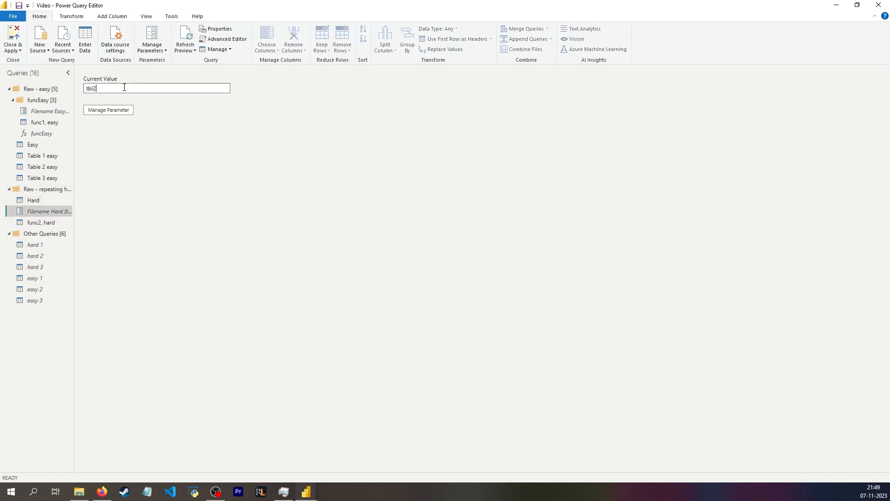
{"action": "type", "text": "3"}
{"action": "key", "text": "Return"}
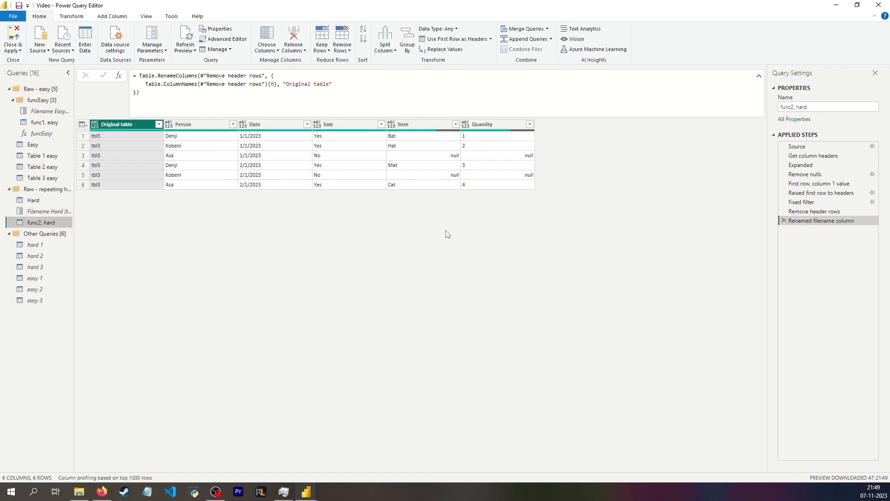
Create a function named funcHard from the func2, hard query
{"action": "right_click", "coordinate": [50, 221]}
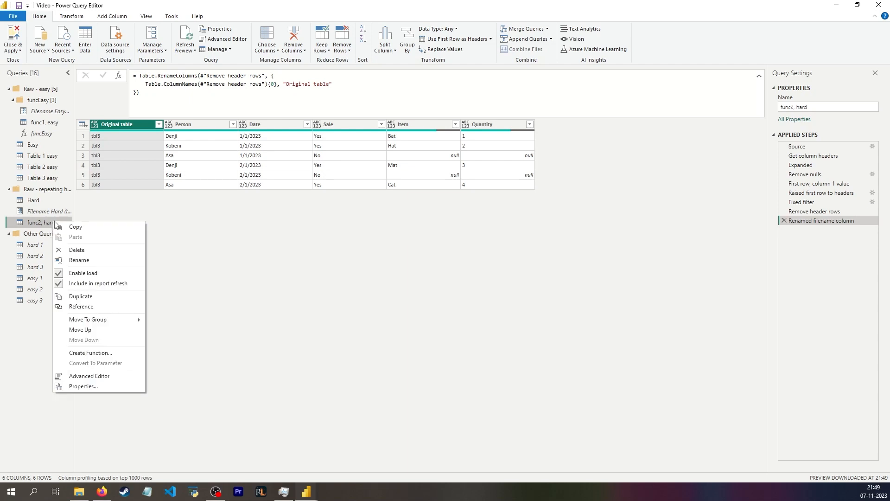
{"action": "left_click", "coordinate": [93, 353]}
{"action": "type", "text": "fybc"}
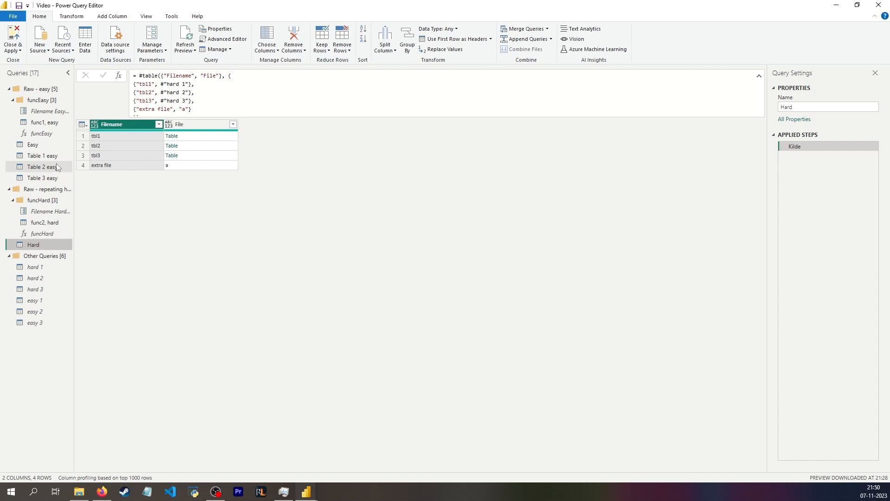
Copy the three easy table queries into the funcHard group, then delete the pasted copies
{"action": "left_click", "coordinate": [52, 157]}
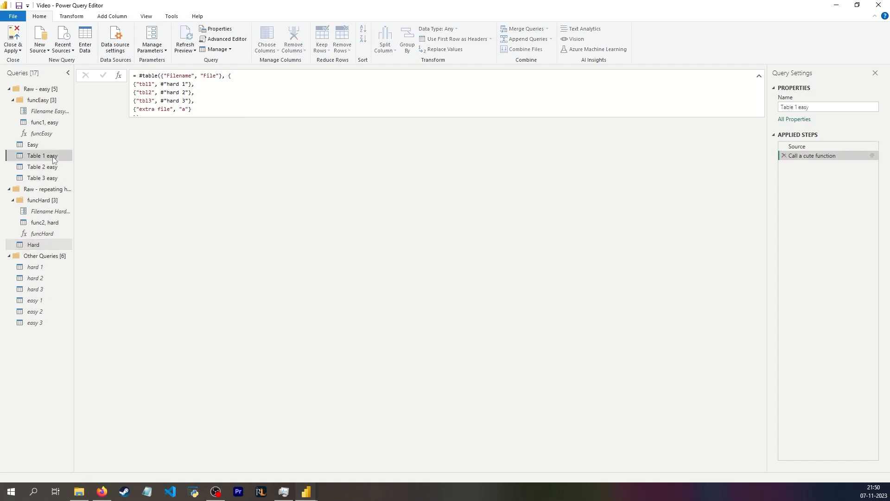
{"action": "left_click", "coordinate": [55, 179], "text": "shift"}
{"action": "right_click", "coordinate": [55, 178]}
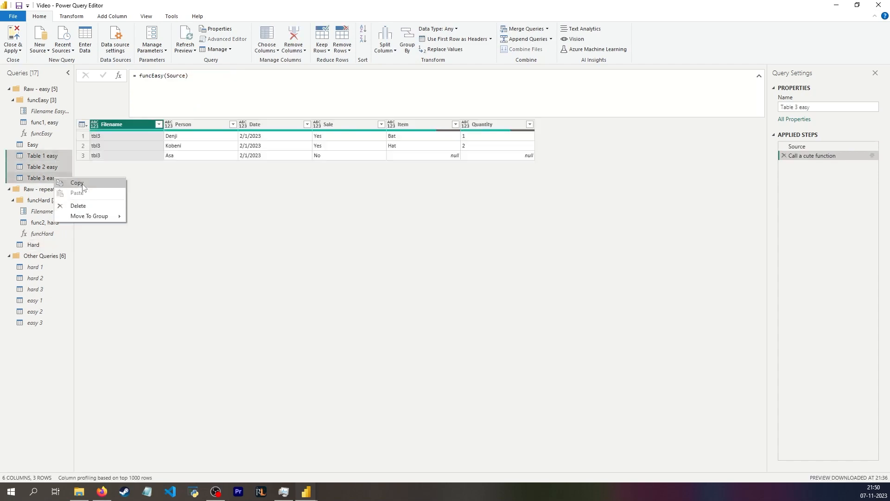
{"action": "left_click", "coordinate": [77, 183]}
{"action": "left_click", "coordinate": [43, 203]}
{"action": "key", "text": "ctrl+v"}
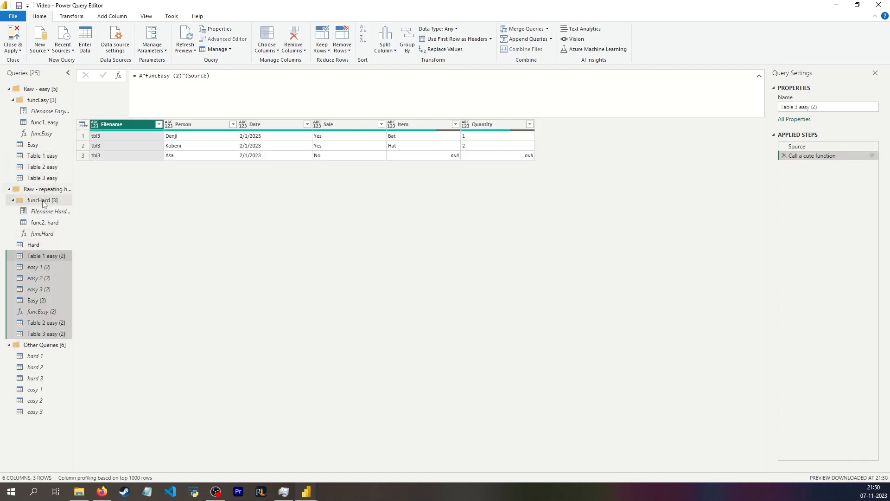
{"action": "key", "text": "Delete"}
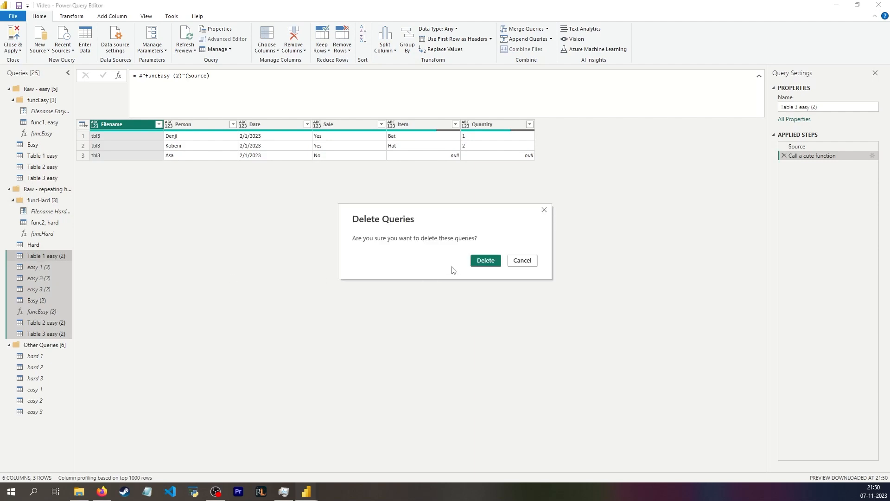
{"action": "left_click", "coordinate": [487, 270]}
Paste the clipboard as a new query below Hard and return to the func2, hard query
{"action": "left_click", "coordinate": [41, 277]}
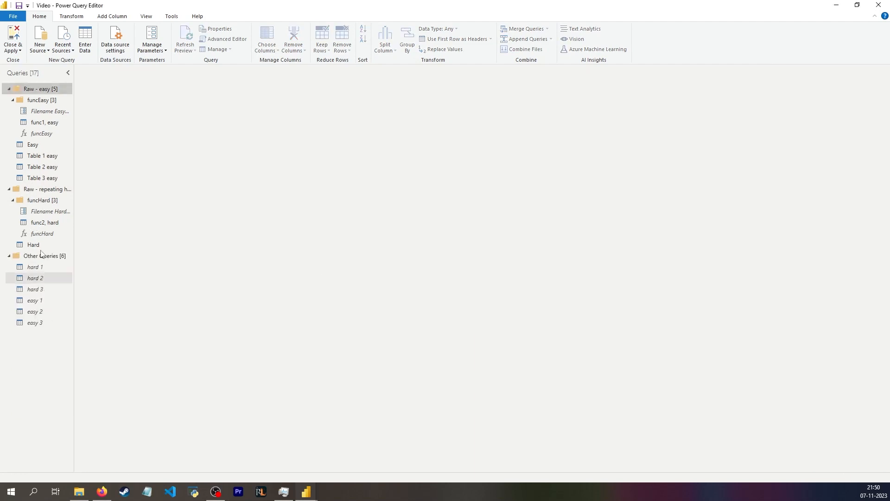
{"action": "left_click", "coordinate": [43, 155]}
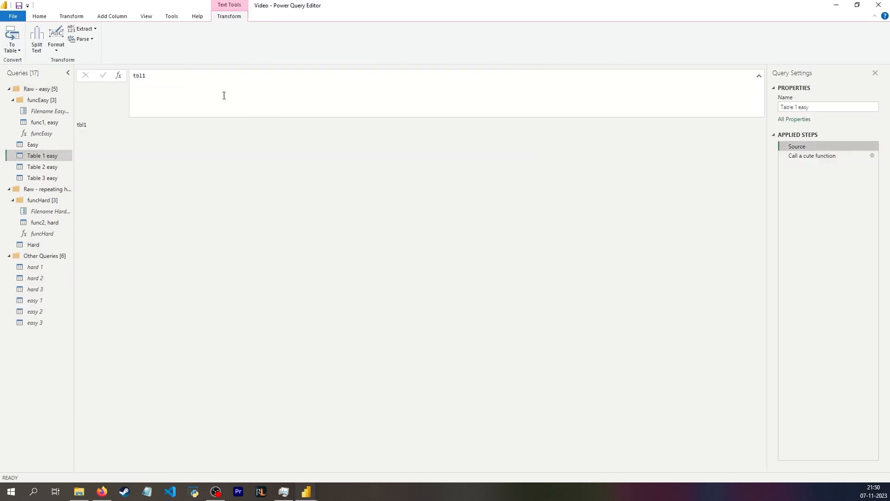
{"action": "left_click", "coordinate": [41, 245]}
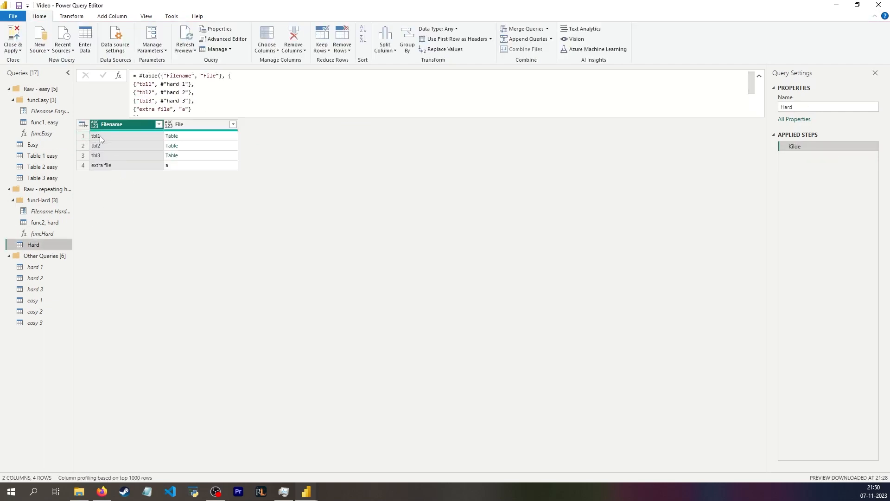
{"action": "key", "text": "ctrl+v"}
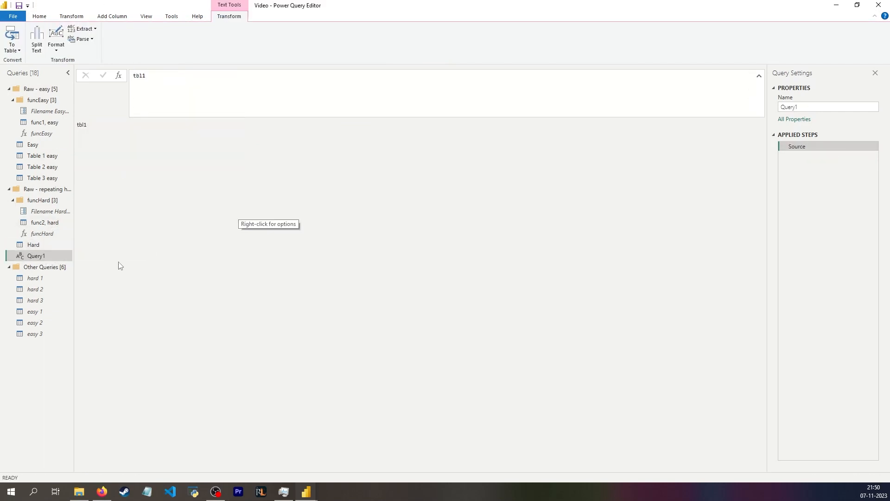
{"action": "left_click", "coordinate": [45, 224]}
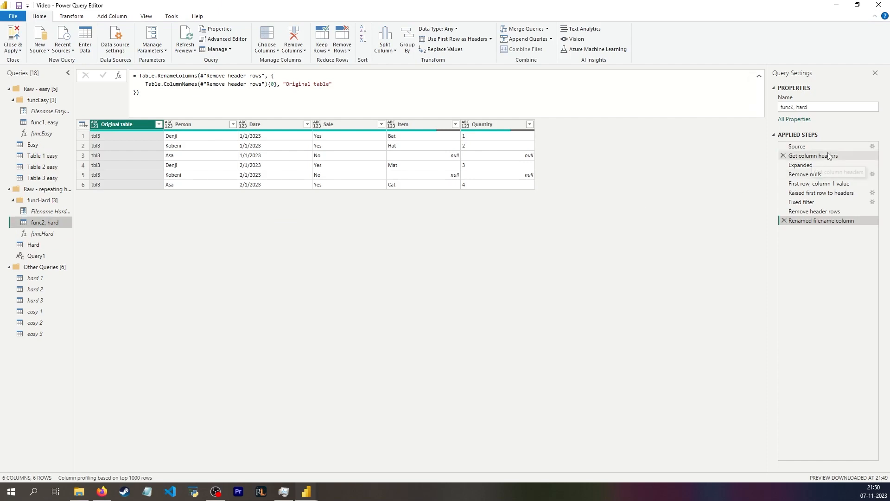
Make Query1 call funcHard on its Source value by adding a custom step
{"action": "left_click", "coordinate": [797, 146]}
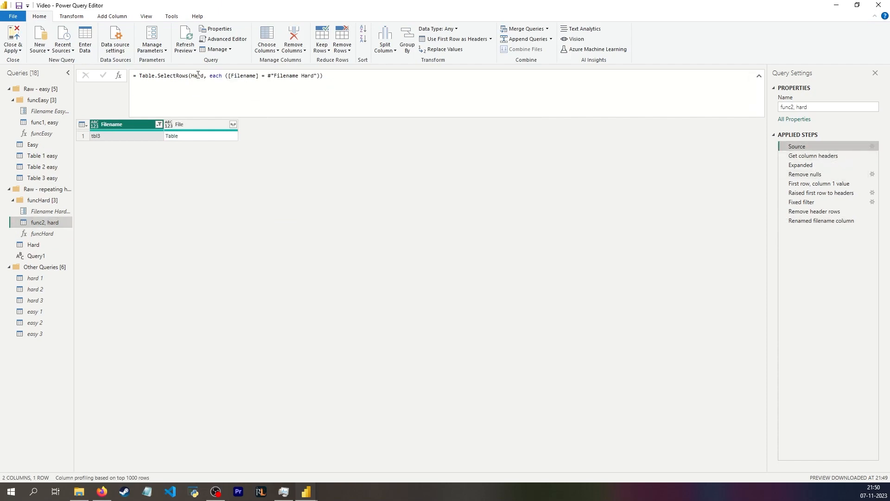
{"action": "left_click", "coordinate": [37, 257]}
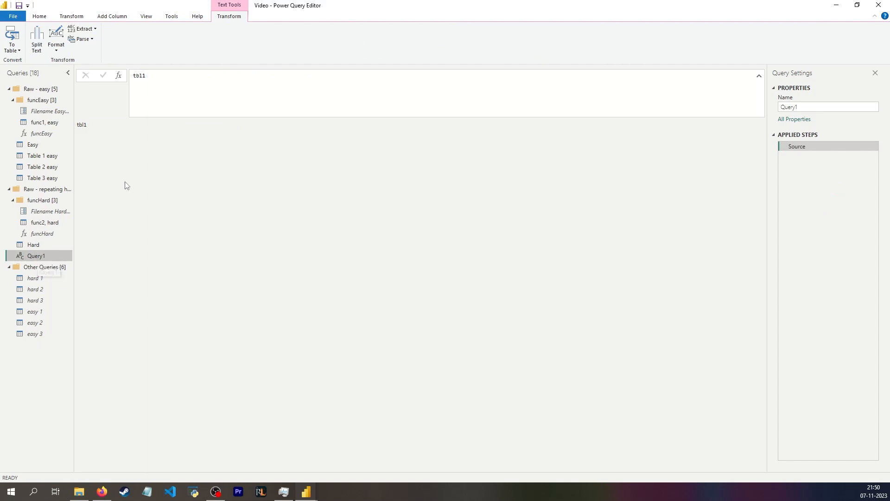
{"action": "mouse_move", "coordinate": [40, 249]}
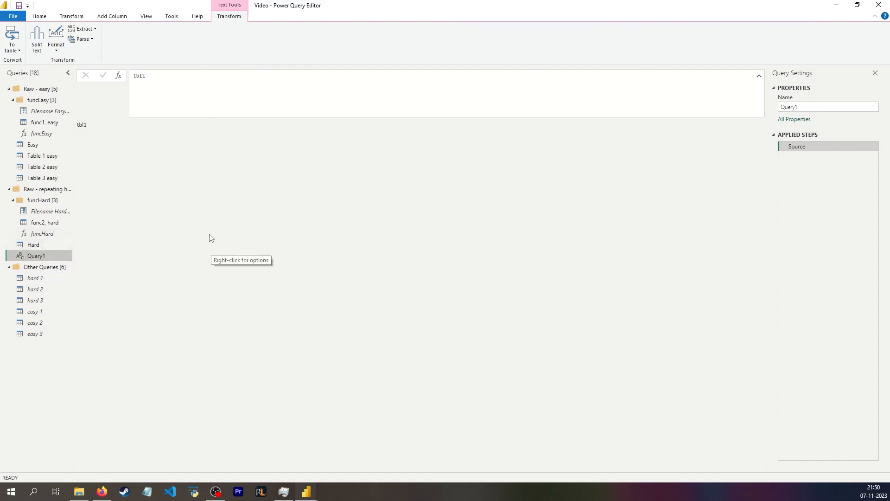
{"action": "left_click", "coordinate": [118, 75]}
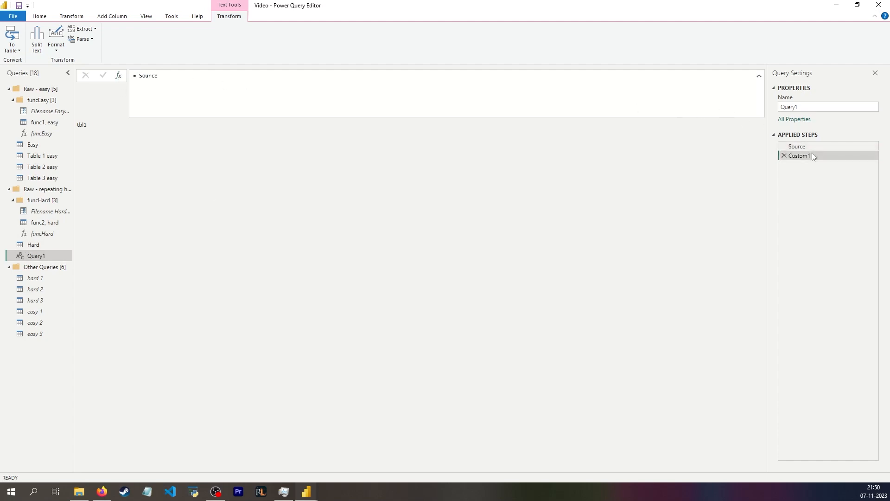
{"action": "left_click_drag", "start_coordinate": [158, 76], "coordinate": [145, 78]}
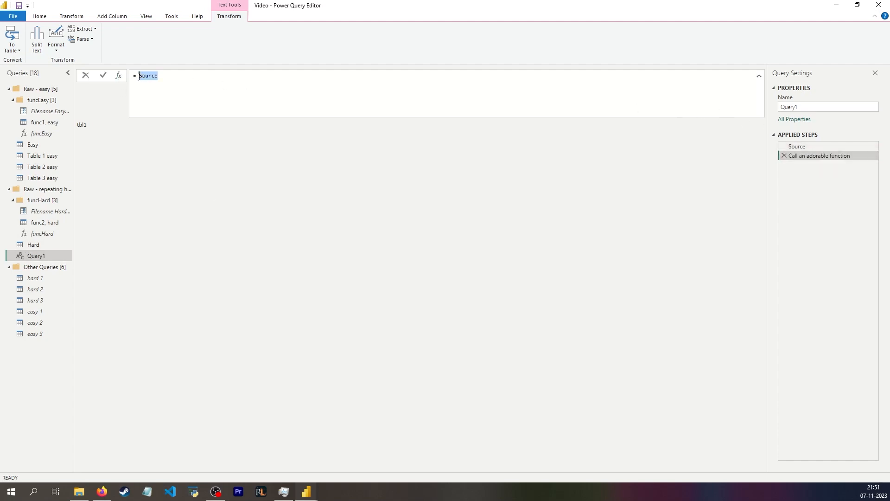
{"action": "type", "text": "funch"}
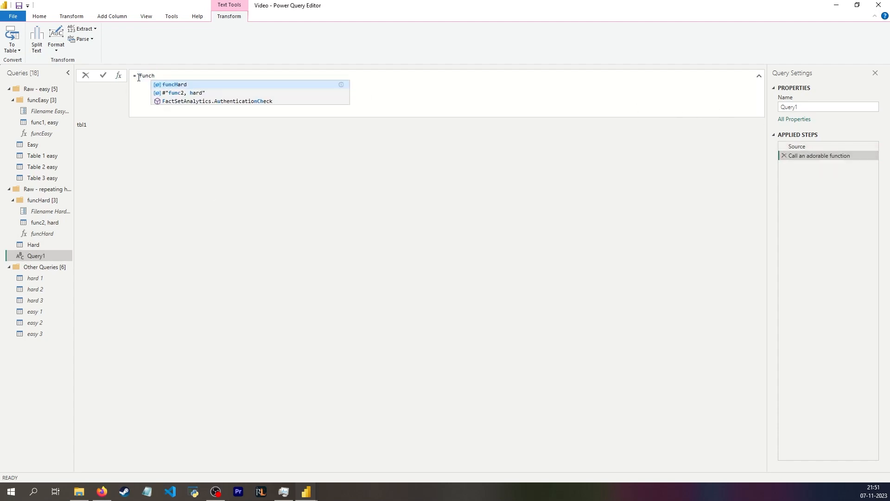
{"action": "key", "text": "Tab"}
{"action": "type", "text": "(Source)"}
{"action": "key", "text": "Return"}
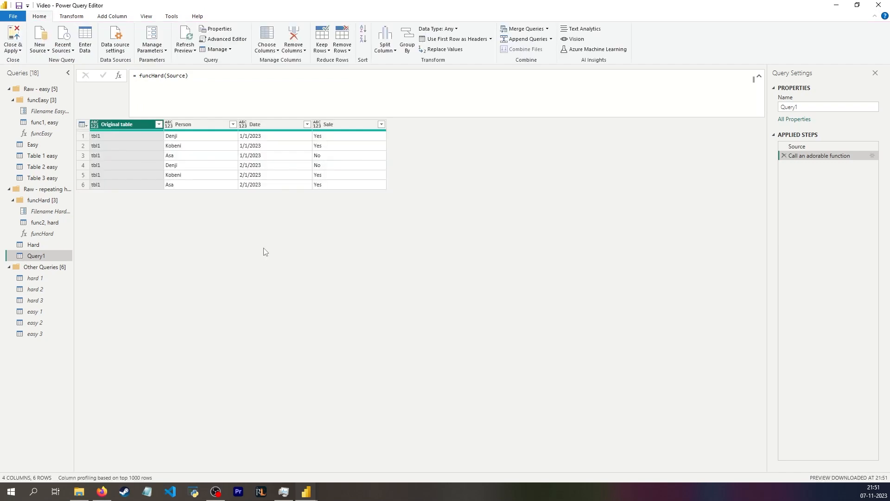
Duplicate the Table 2 hard query and rename the copy Table 3 hard
{"action": "right_click", "coordinate": [44, 258]}
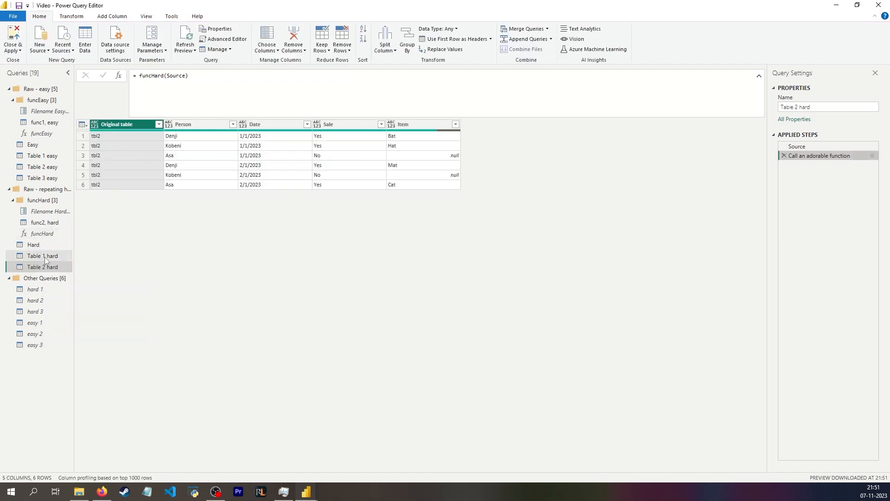
{"action": "right_click", "coordinate": [46, 266]}
{"action": "left_click", "coordinate": [69, 345]}
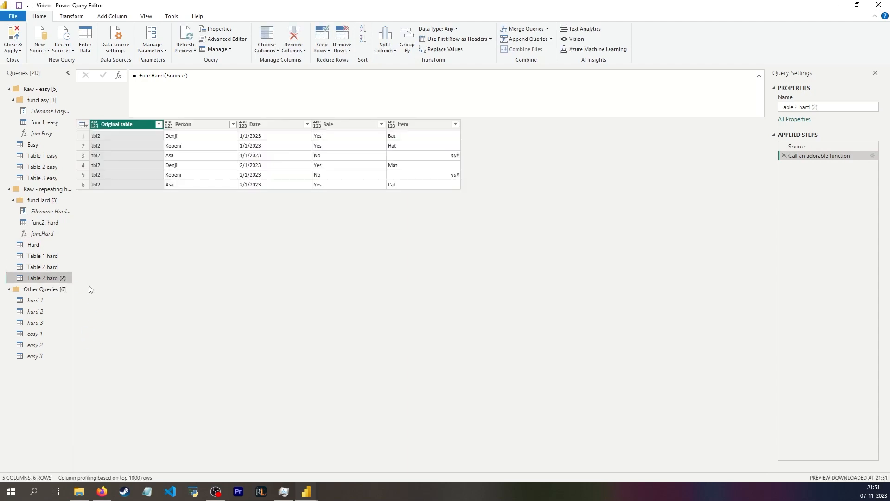
{"action": "double_click", "coordinate": [62, 280]}
{"action": "left_click", "coordinate": [67, 279]}
{"action": "key", "text": "BackSpace"}
{"action": "key", "text": "BackSpace"}
{"action": "key", "text": "BackSpace"}
{"action": "key", "text": "BackSpace"}
{"action": "left_click", "coordinate": [46, 281]}
{"action": "key", "text": "BackSpace"}
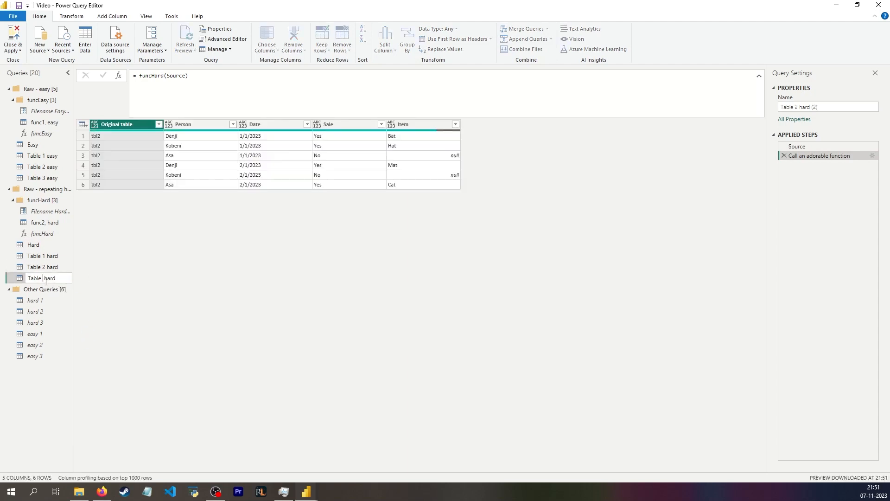
{"action": "type", "text": "3"}
{"action": "key", "text": "Return"}
Change the Source value of Table 3 hard to tbl3
{"action": "left_click", "coordinate": [821, 147]}
{"action": "left_click", "coordinate": [296, 95]}
{"action": "key", "text": "BackSpace"}
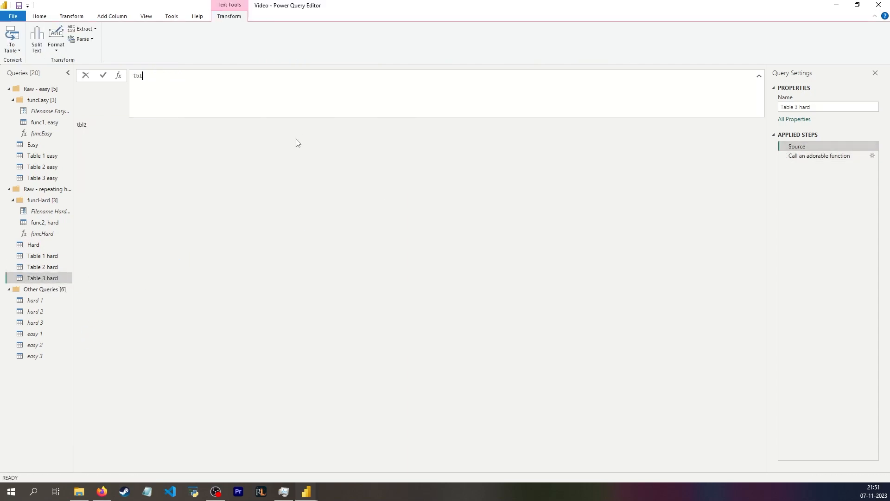
{"action": "type", "text": "3"}
{"action": "left_click", "coordinate": [272, 216]}
{"action": "left_click", "coordinate": [49, 277]}
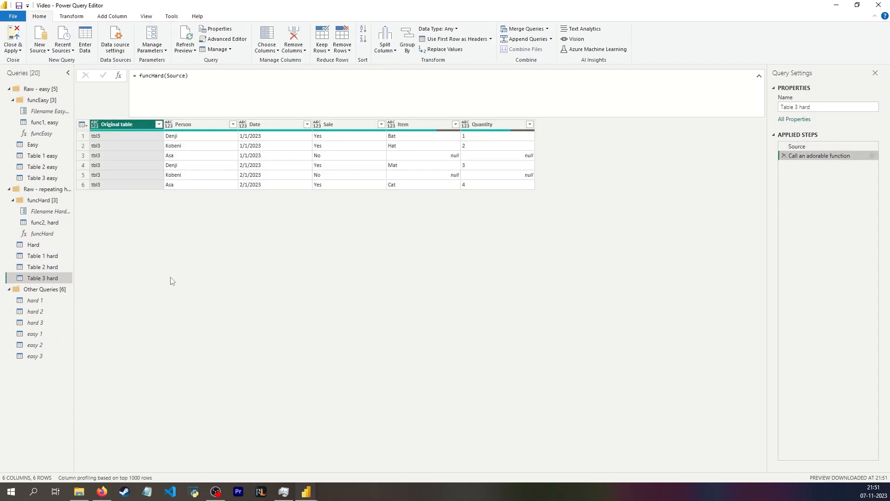
Append Table 1 hard, Table 2 hard and Table 3 hard as a new query
{"action": "left_click", "coordinate": [42, 255]}
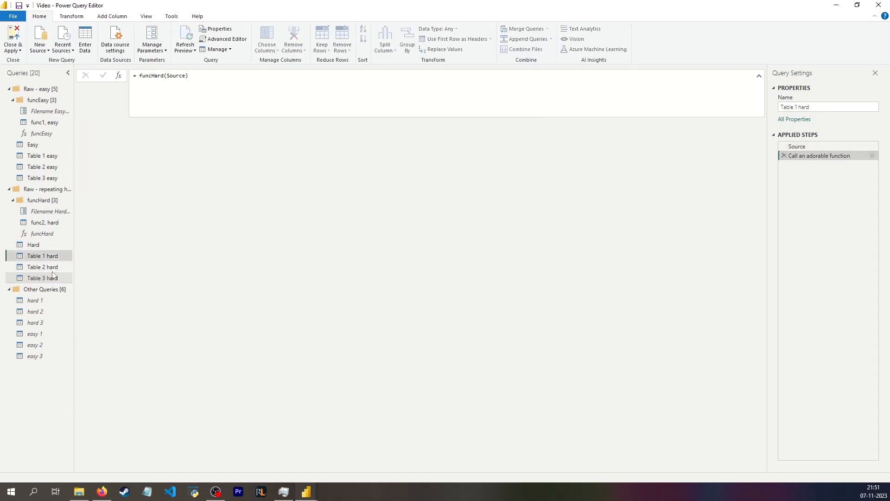
{"action": "left_click", "coordinate": [42, 278], "text": "shift"}
{"action": "left_click", "coordinate": [535, 42]}
{"action": "left_click", "coordinate": [533, 60]}
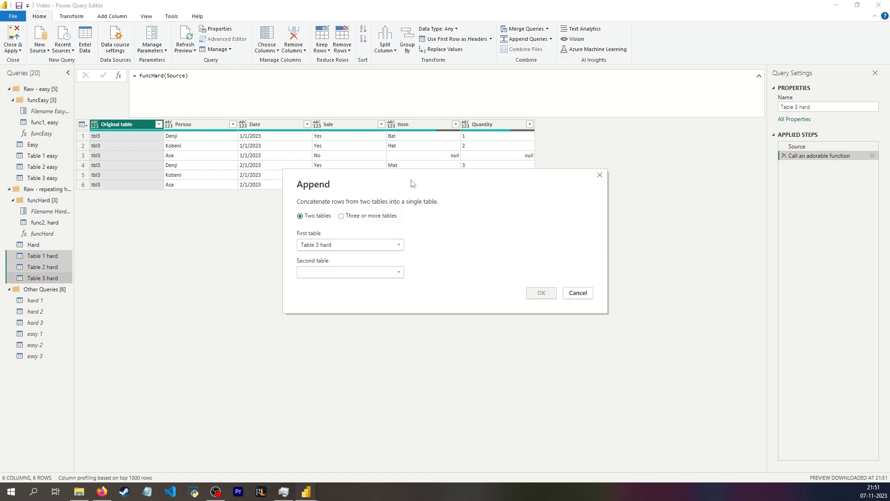
{"action": "left_click", "coordinate": [354, 216]}
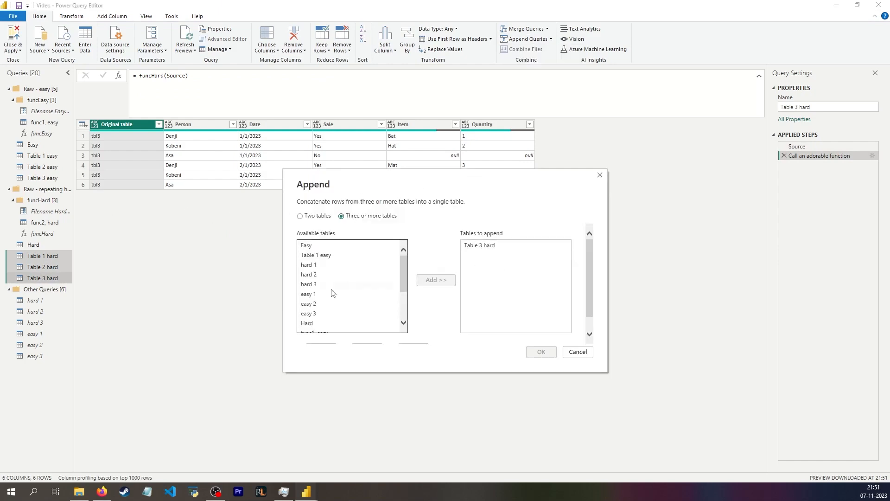
{"action": "scroll", "coordinate": [337, 294], "scroll_direction": "down", "scroll_amount": 3}
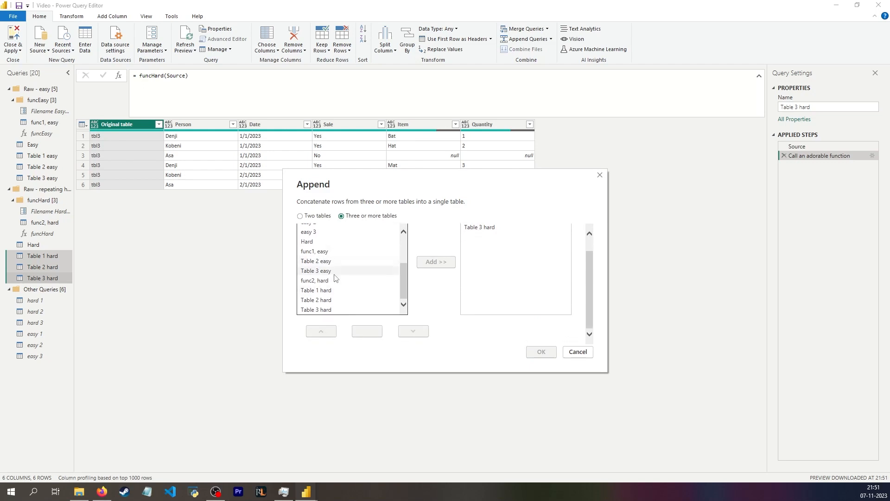
{"action": "left_click", "coordinate": [333, 290]}
{"action": "double_click", "coordinate": [334, 291]}
{"action": "left_click", "coordinate": [348, 301]}
{"action": "left_click", "coordinate": [436, 262]}
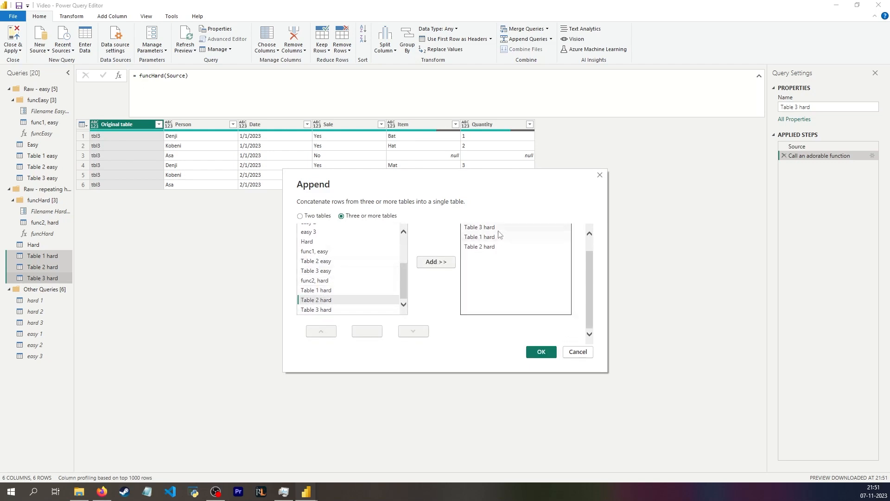
{"action": "scroll", "coordinate": [547, 282], "scroll_direction": "up", "scroll_amount": 1}
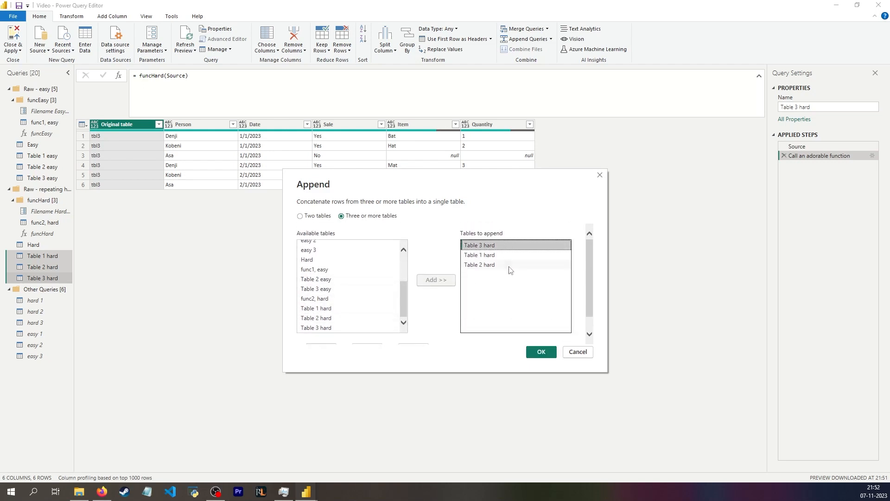
{"action": "scroll", "coordinate": [487, 246], "scroll_direction": "down", "scroll_amount": 1}
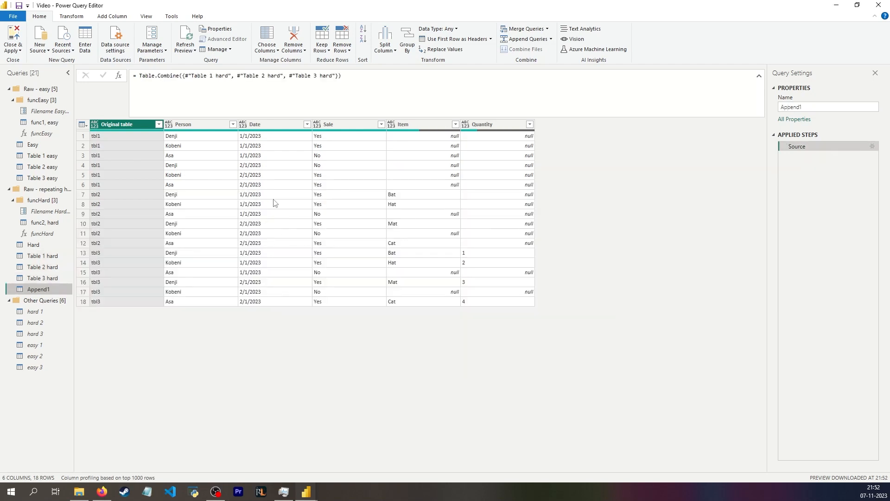
{"action": "mouse_move", "coordinate": [466, 133]}
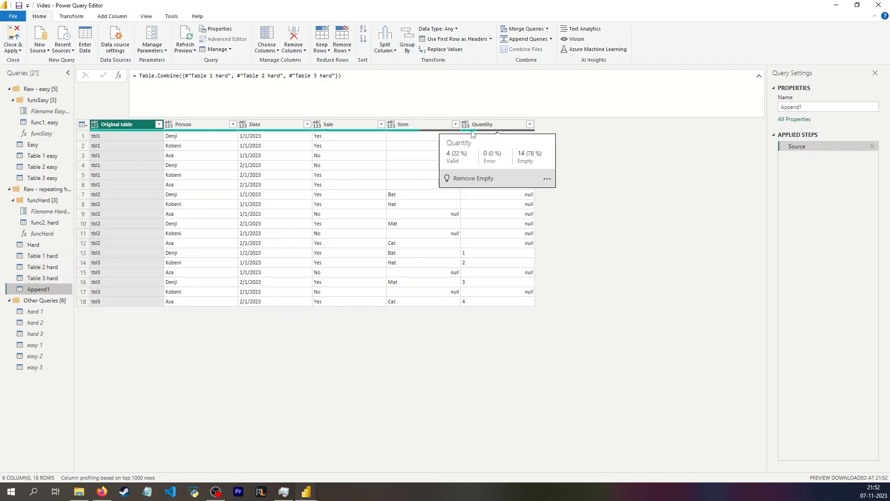